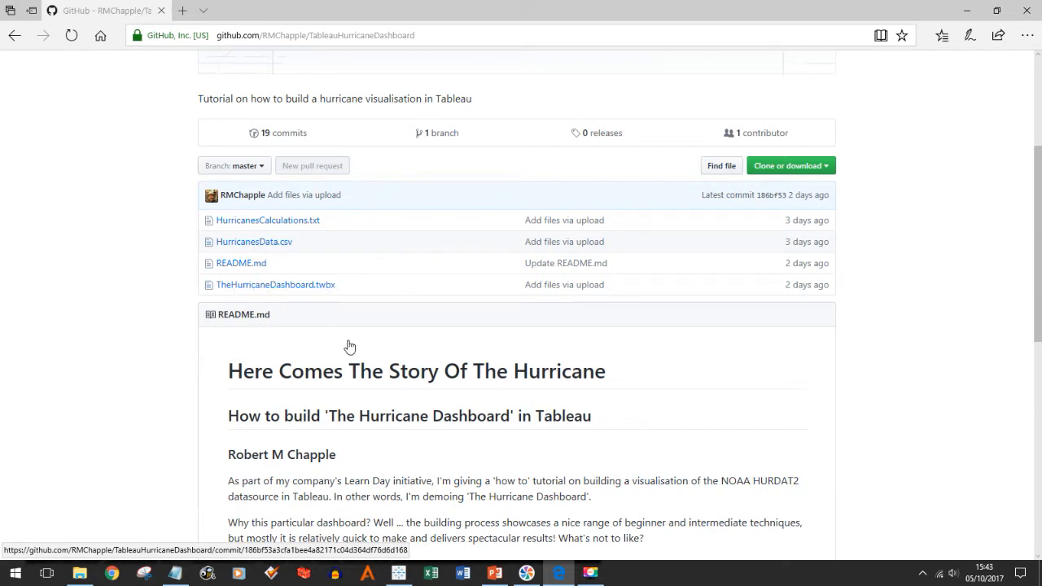
- Open the raw contents of HurricanesData.csv from the GitHub repository and select all of its text
left_click(260, 242)
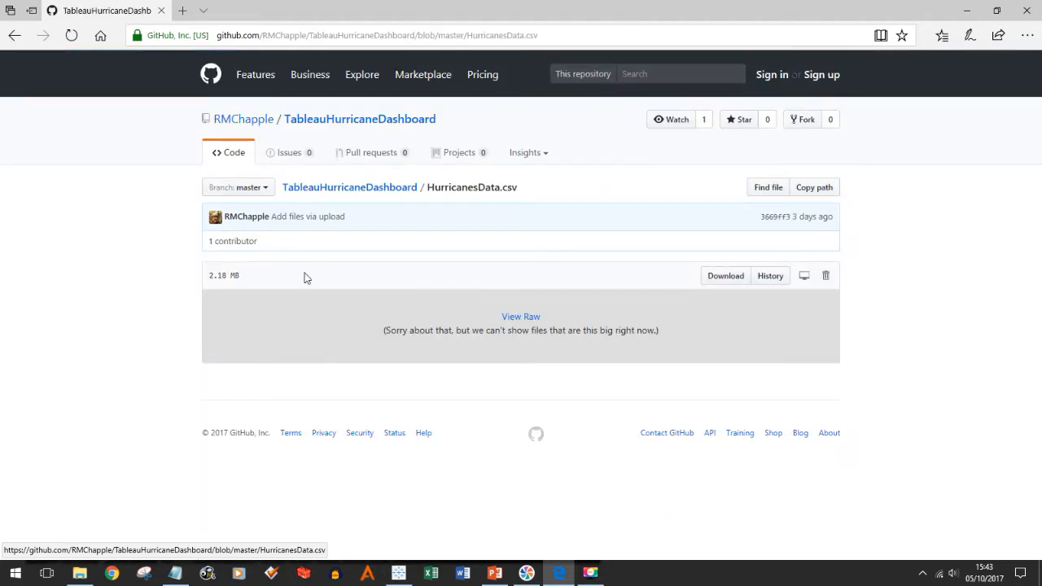
left_click(733, 280)
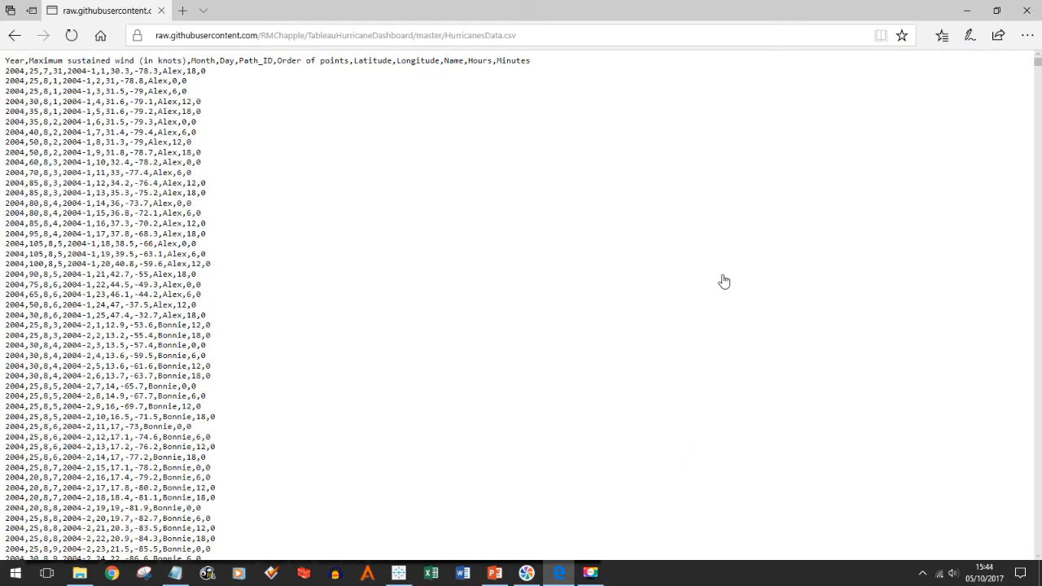
right_click(263, 207)
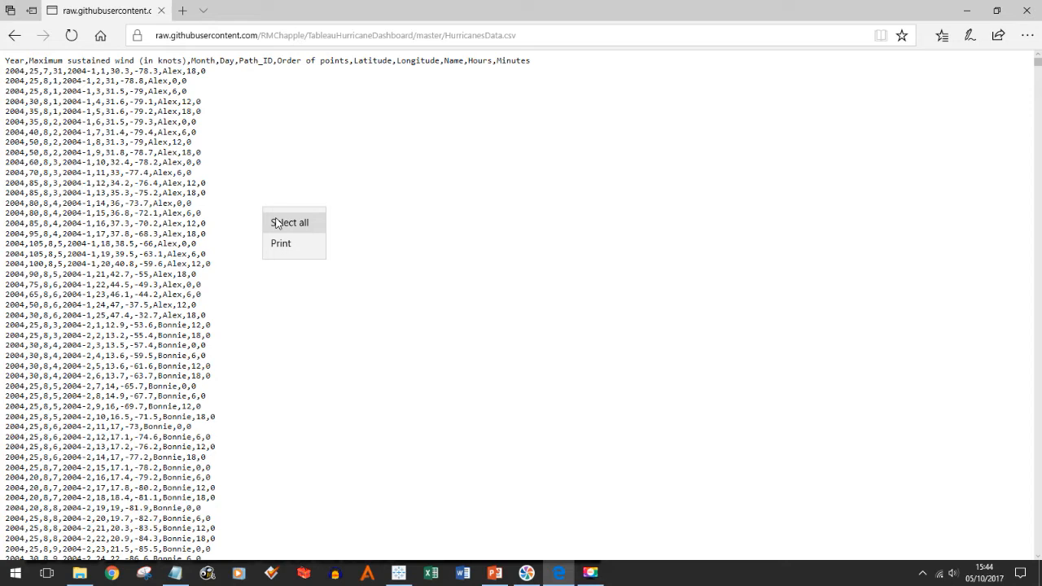
left_click(277, 223)
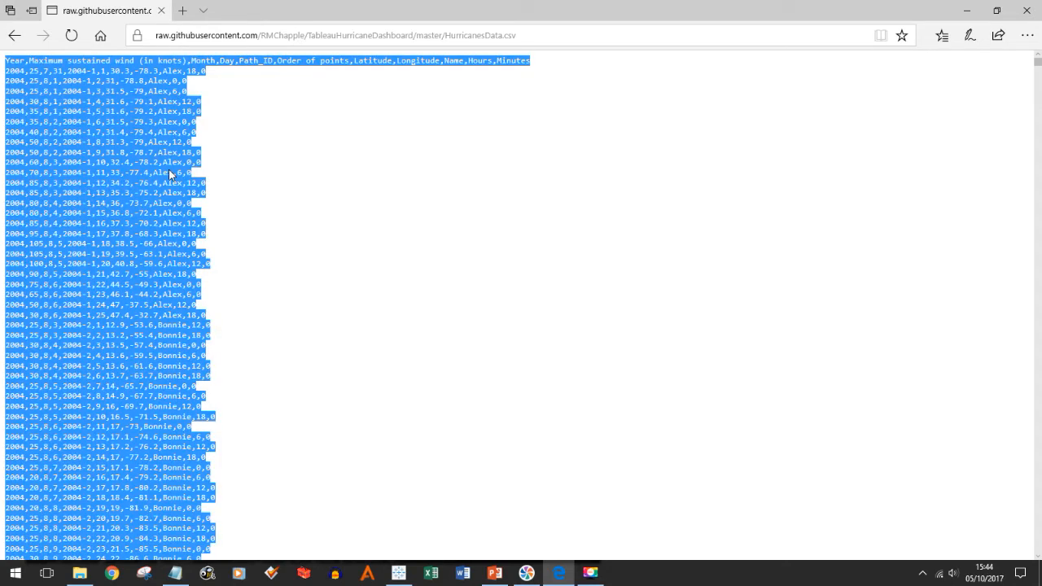
right_click(169, 170)
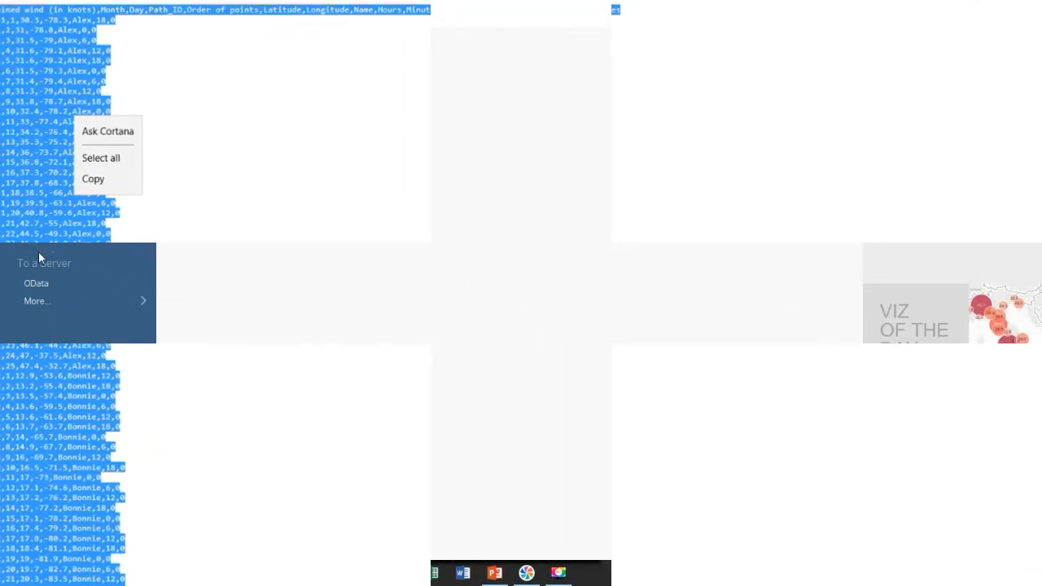
- Switch to Tableau Public and connect to the text file HurricanesData.csv in the _Hurricanes folder of My Tableau Repository
left_click(41, 140)
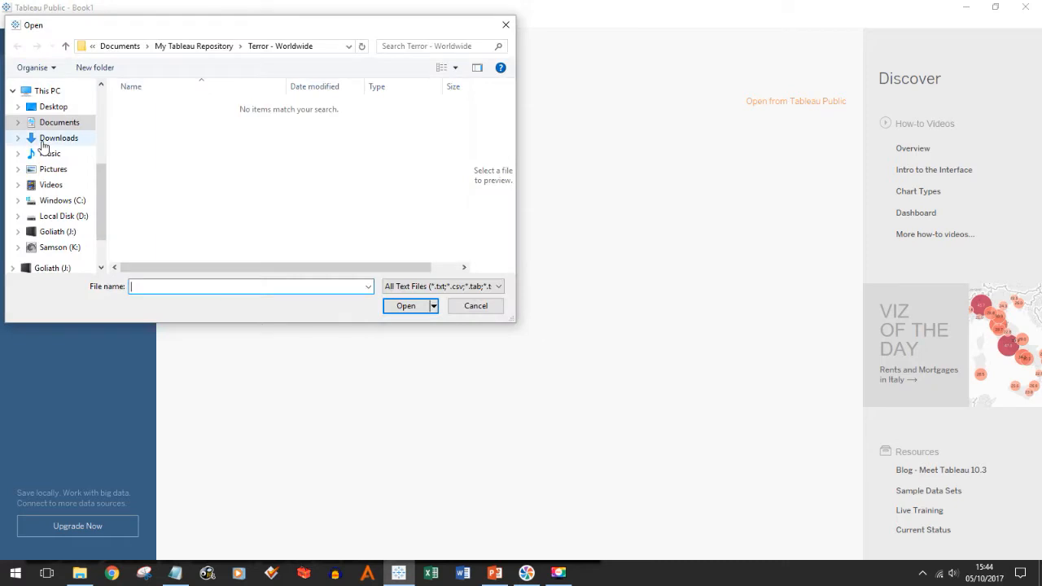
left_click(216, 46)
scroll(195, 131, "up", 10)
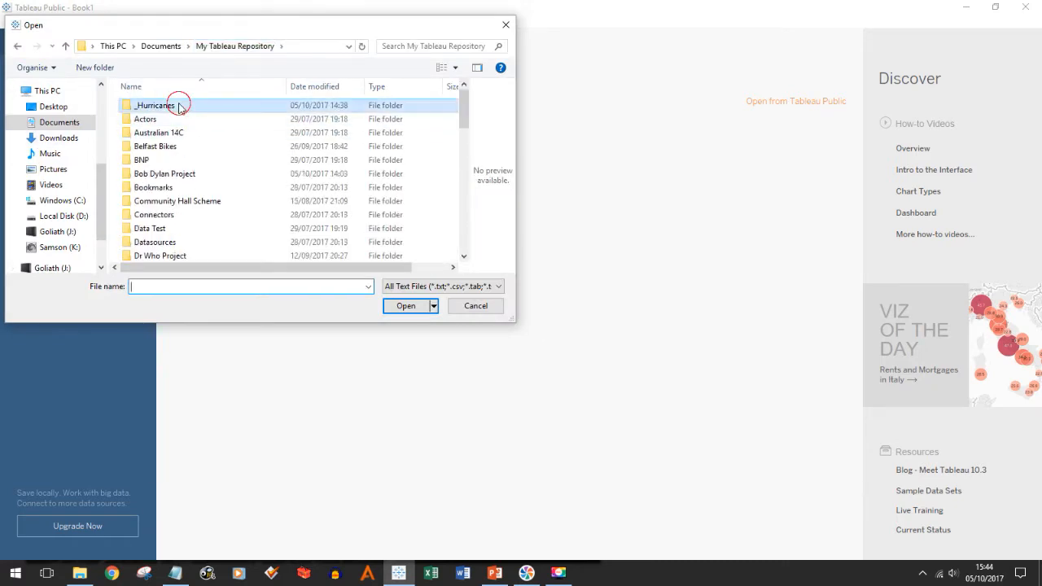
double_click(179, 105)
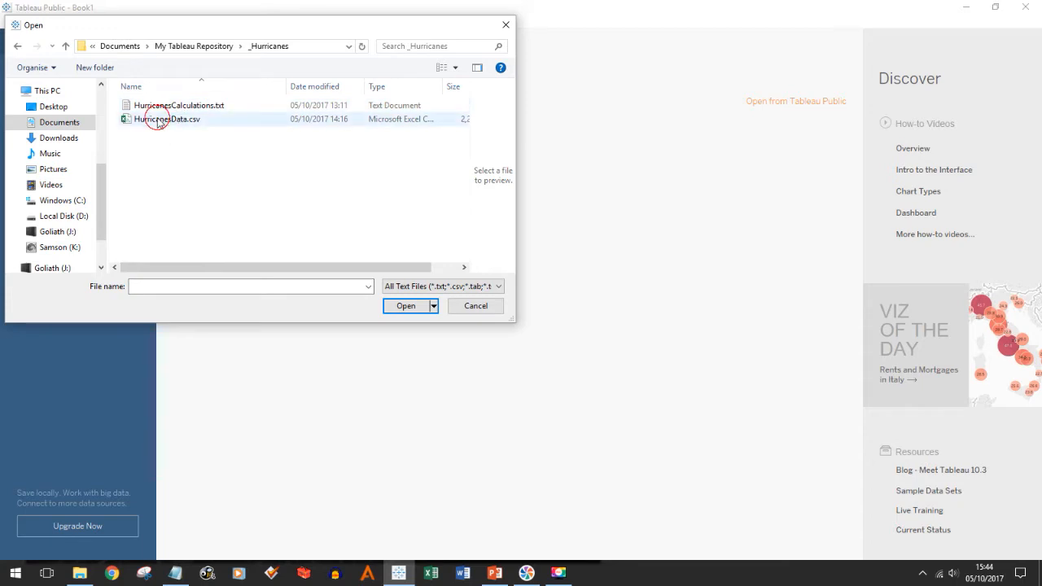
left_click(157, 122)
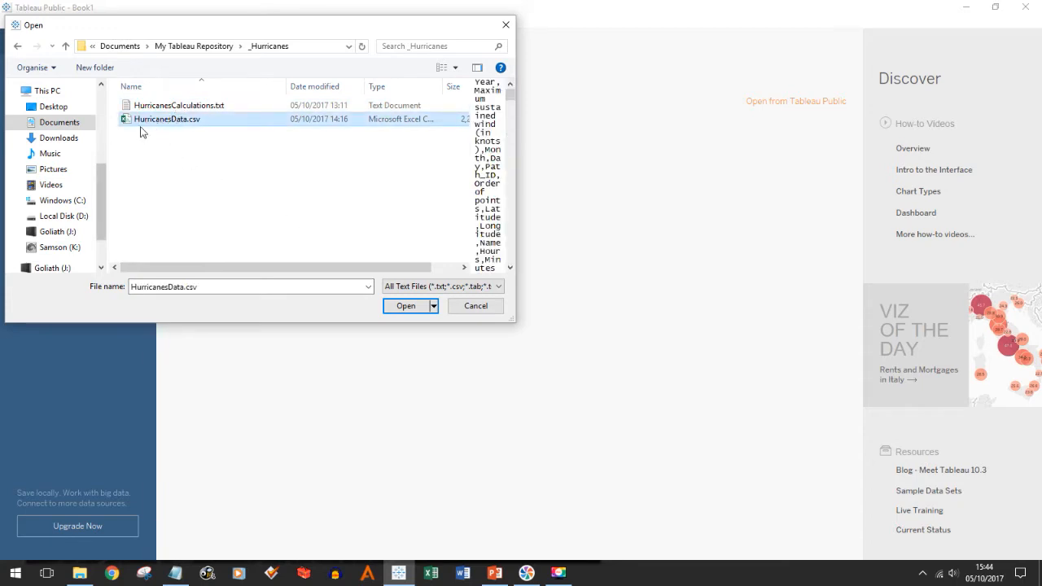
left_click(388, 308)
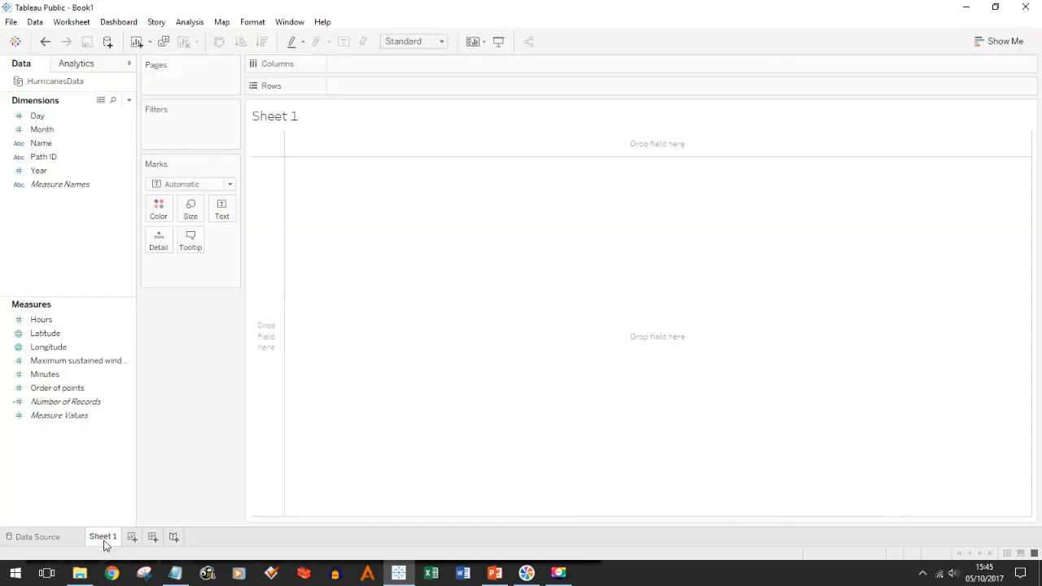
- Plot average Latitude on the rows and average Longitude on the columns of Sheet 1
left_click(67, 338)
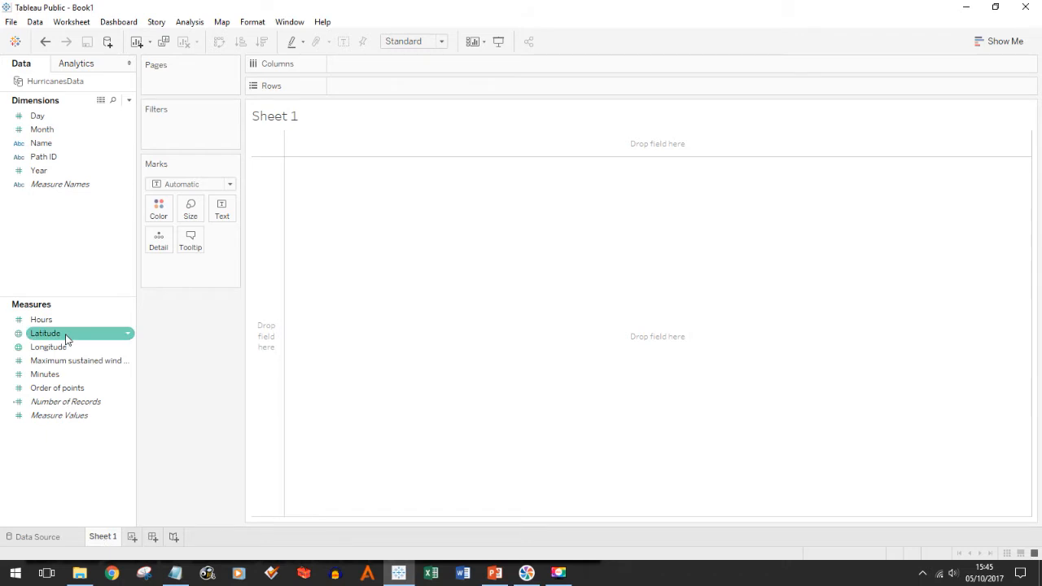
double_click(67, 336)
left_click(60, 348)
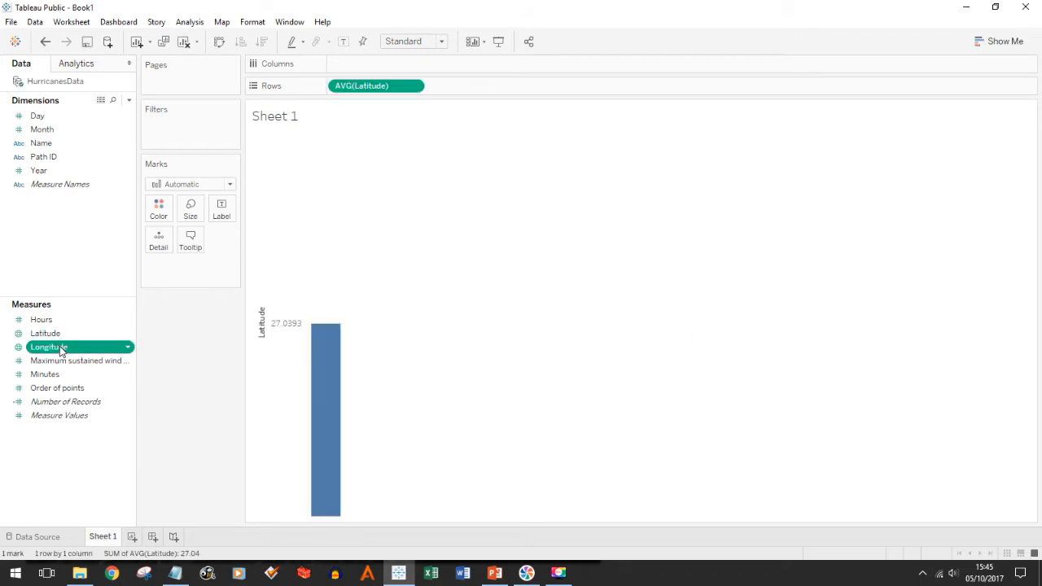
double_click(60, 348)
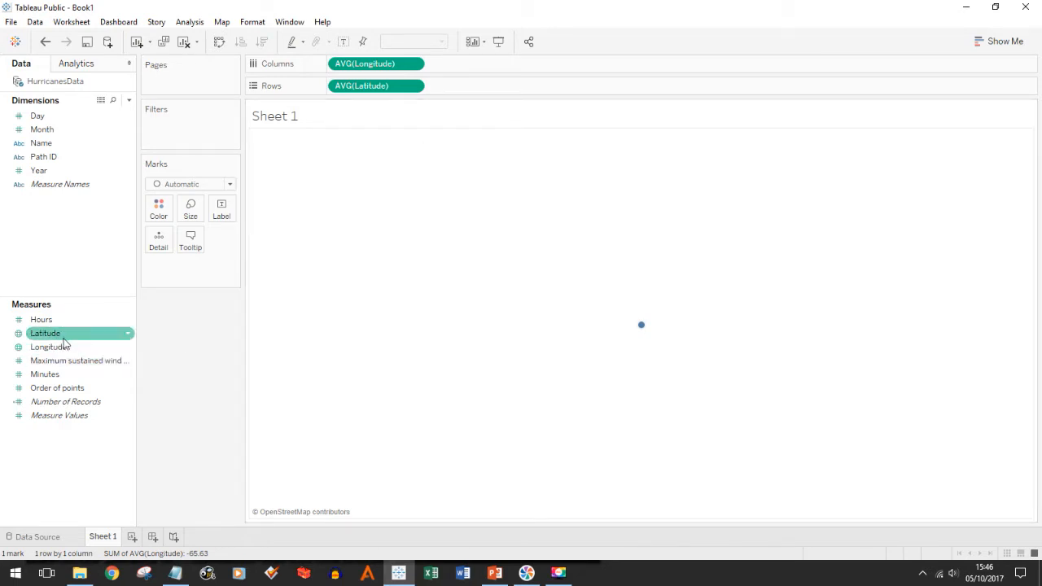
- Break the map marks down by Path ID as detail and change the mark type to Line
mouse_move(641, 334)
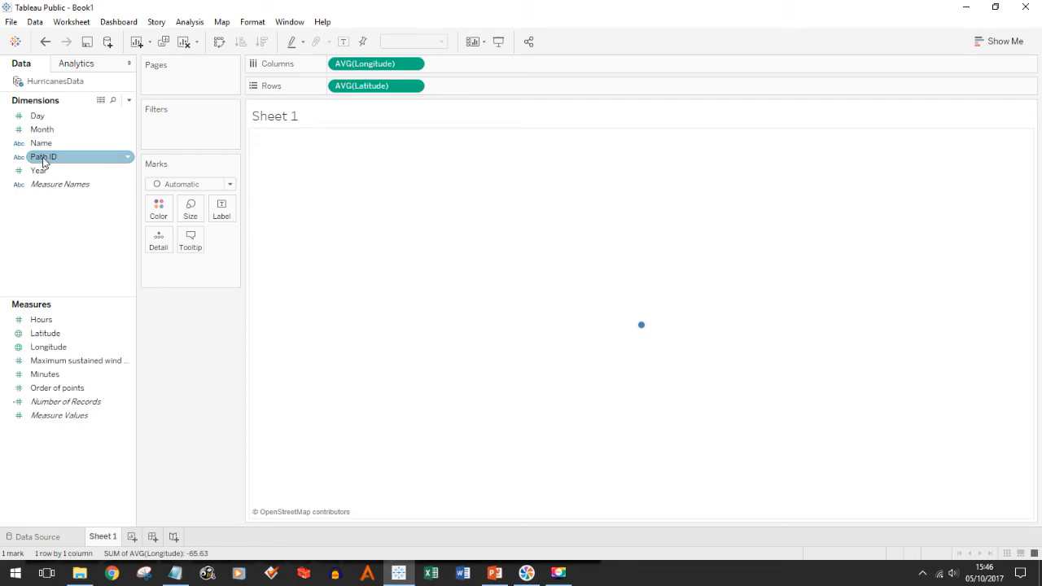
left_click_drag(43, 161, 159, 245)
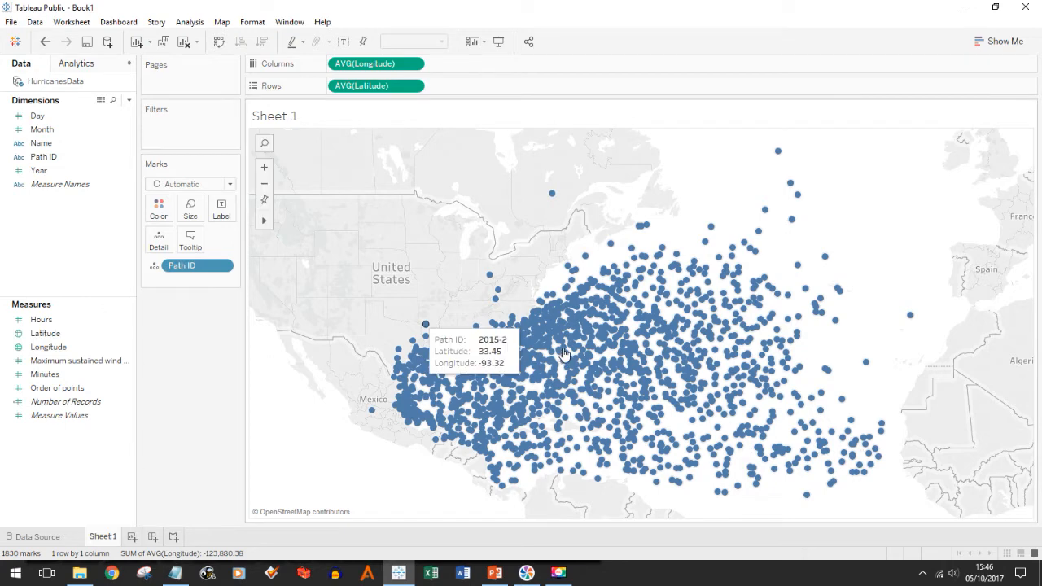
left_click(232, 186)
left_click(202, 228)
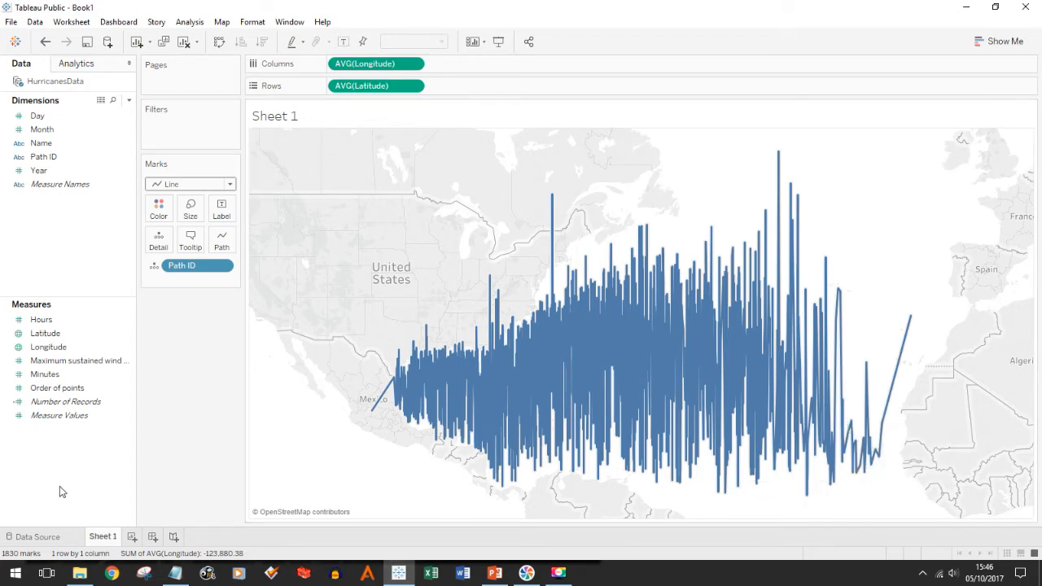
- Try ordering the line path by the sum of the Order of points measure
left_click(69, 391)
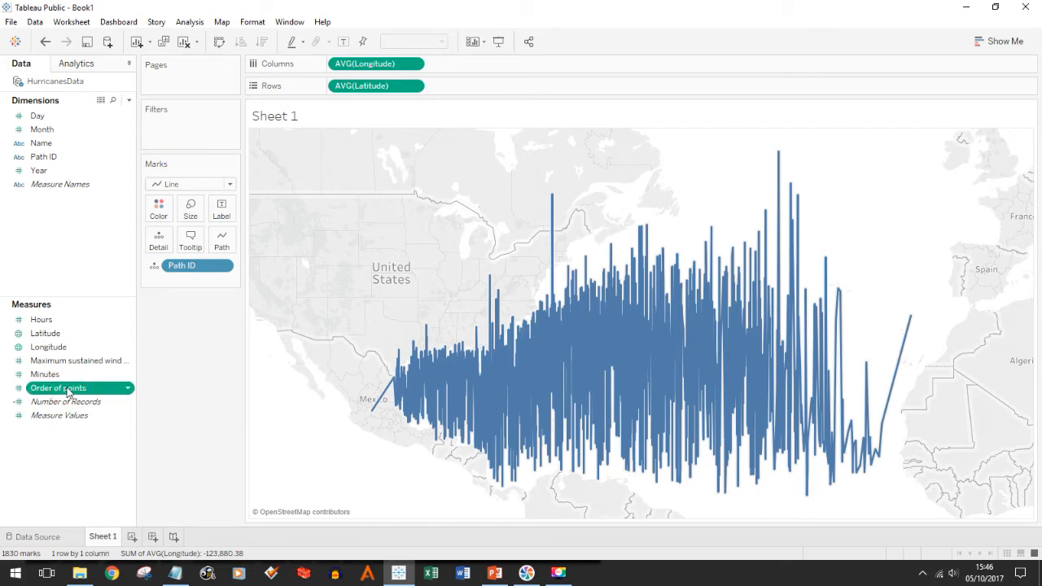
left_click_drag(68, 391, 226, 237)
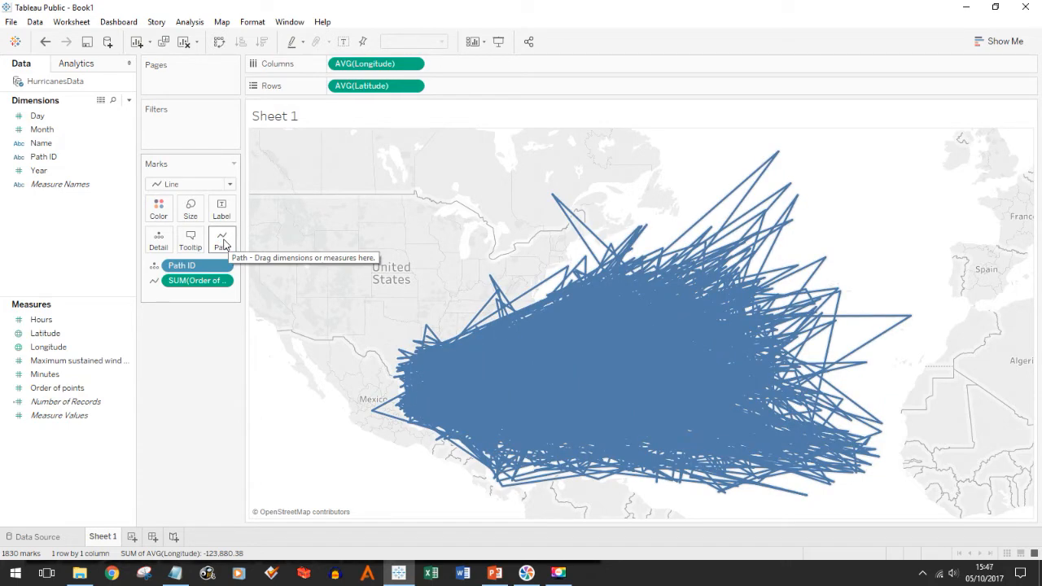
- Convert Order of points to a dimension and use it for the line path in place of its summed measure
left_click(52, 389)
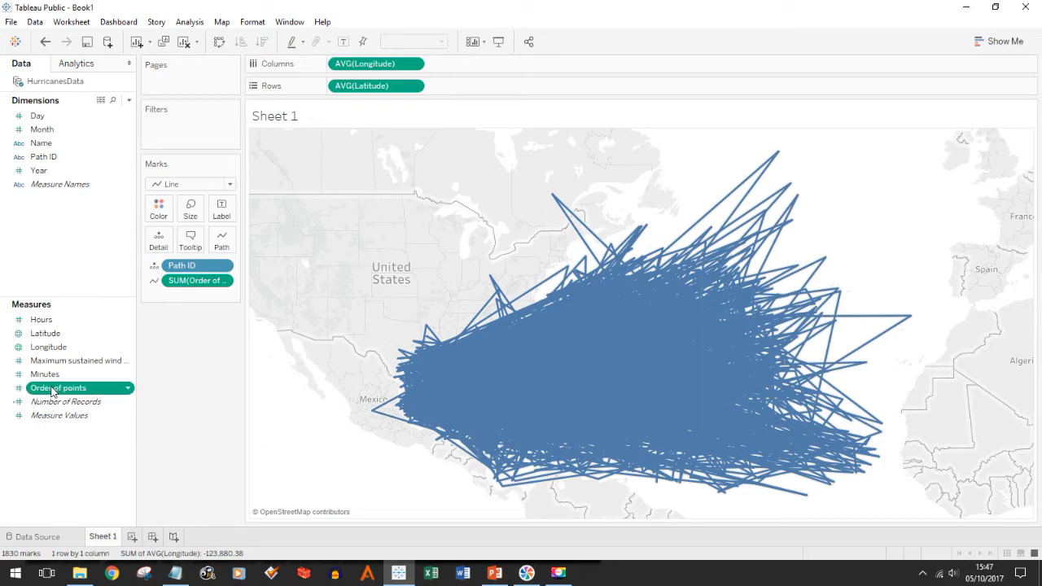
left_click(198, 268)
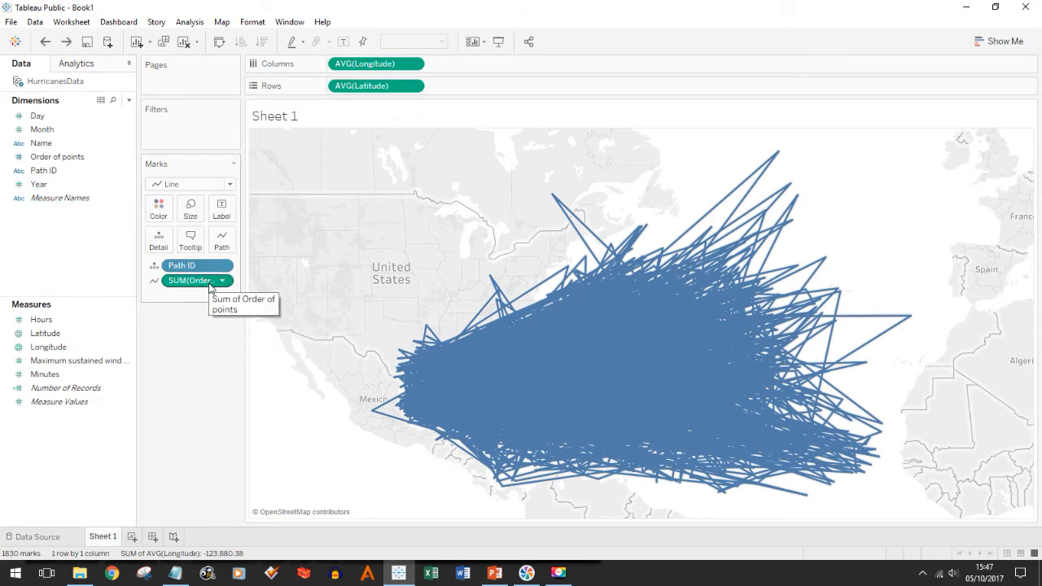
left_click_drag(210, 287, 133, 291)
left_click(39, 156)
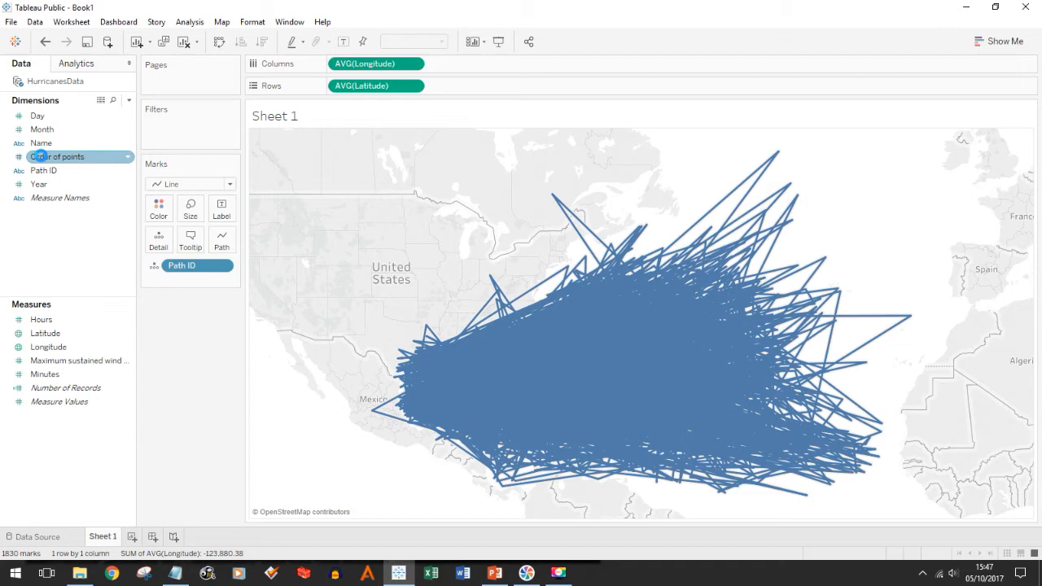
left_click_drag(39, 156, 221, 242)
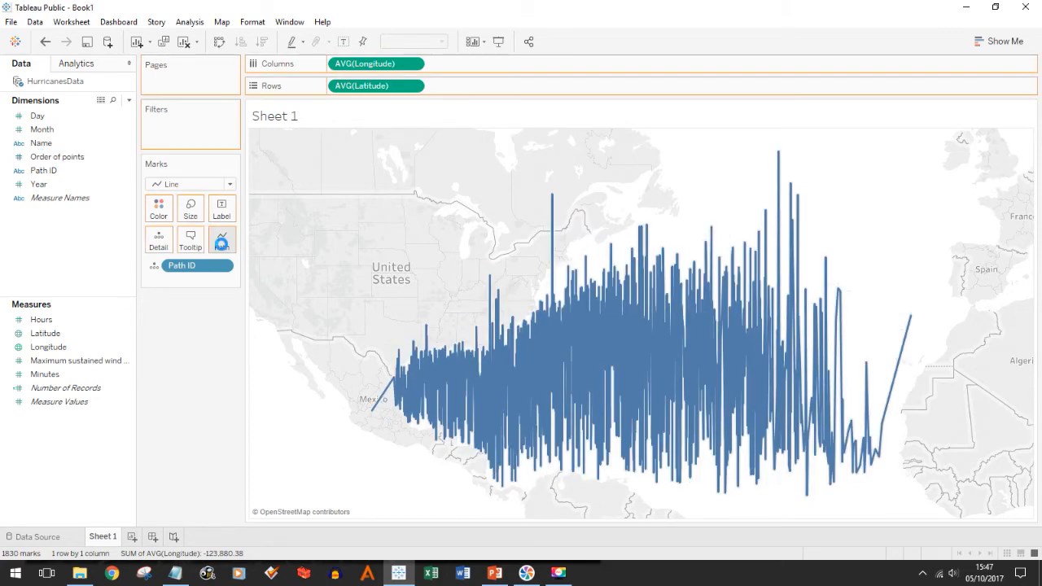
left_click_drag(222, 242, 222, 243)
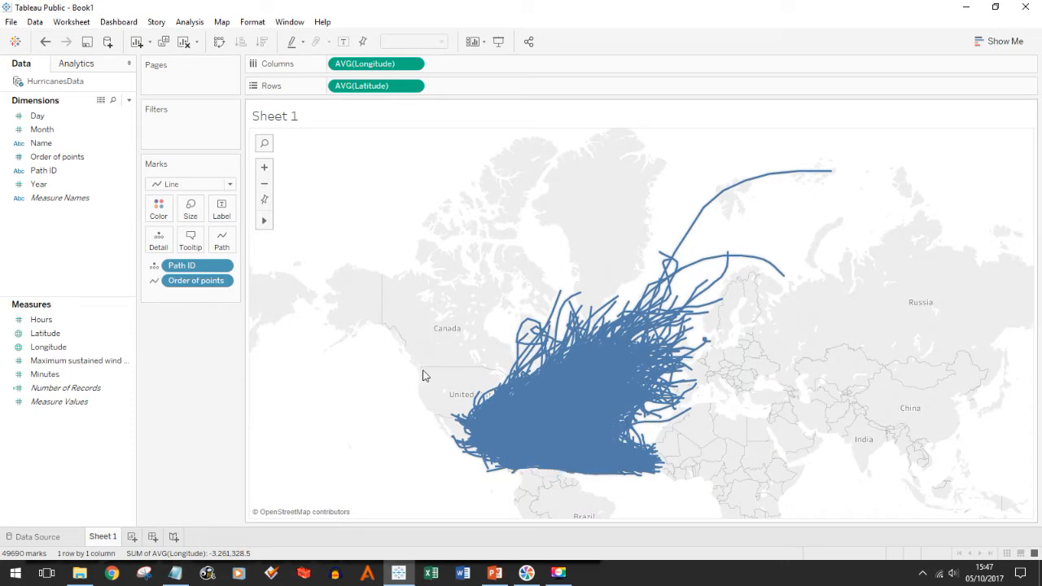
- Label the hurricane paths with Name and colour them by Path ID
double_click(42, 144)
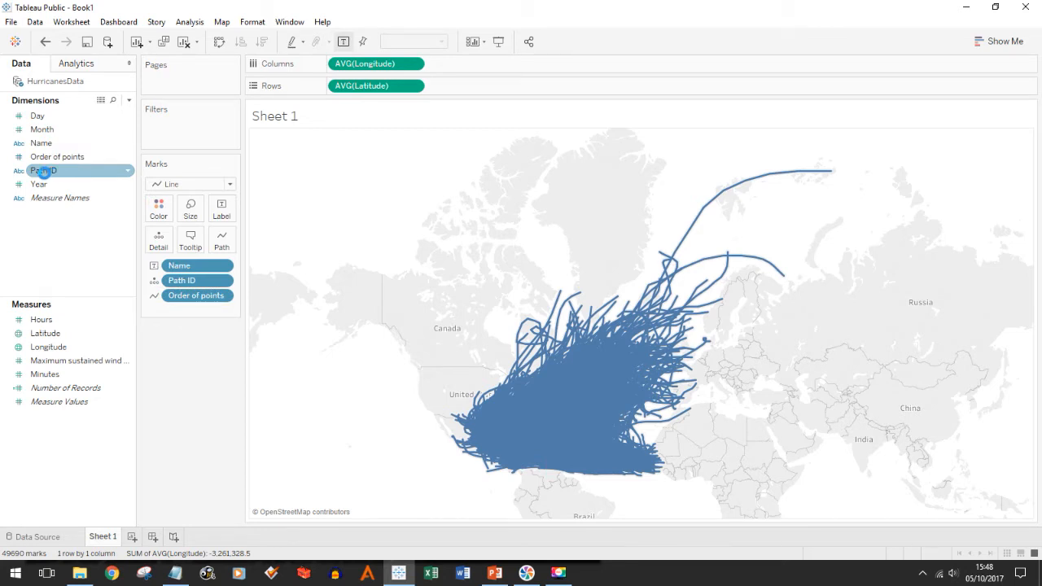
left_click_drag(42, 172, 163, 216)
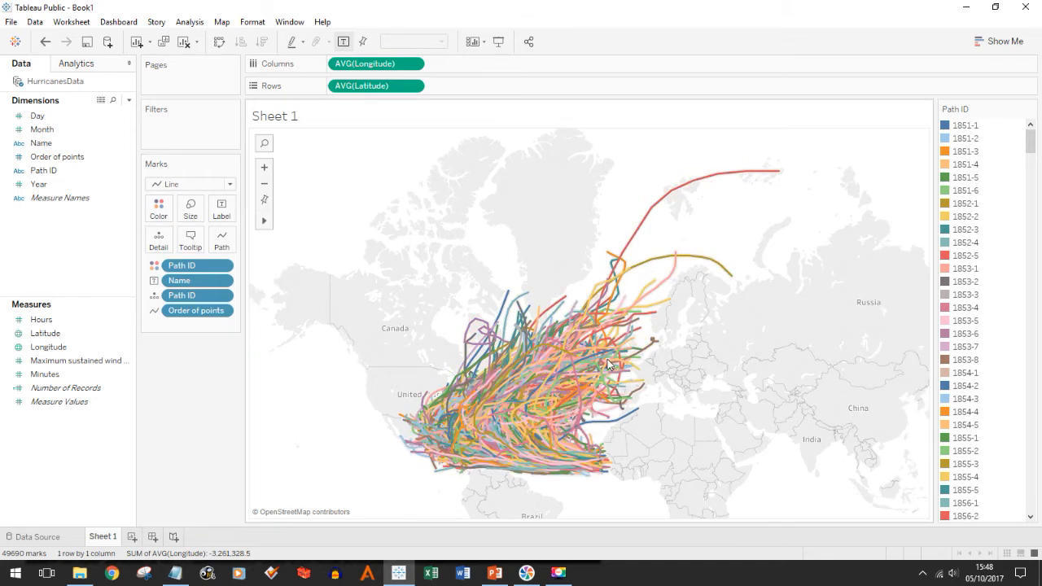
mouse_move(551, 344)
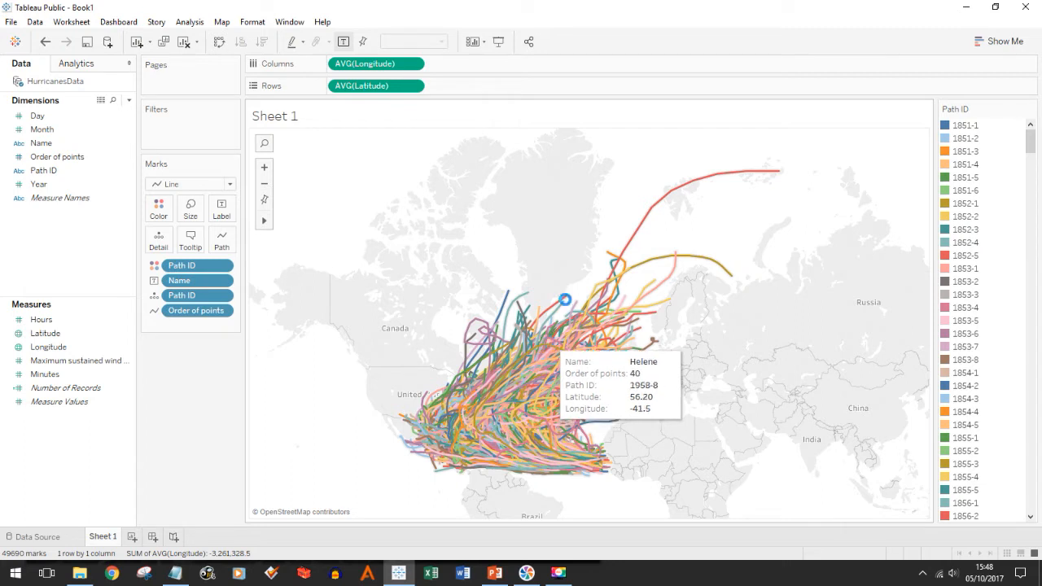
- Replace the sheet title with "Hurricanes in the Atlantic Basin"
double_click(291, 121)
left_click_drag(473, 228, 262, 218)
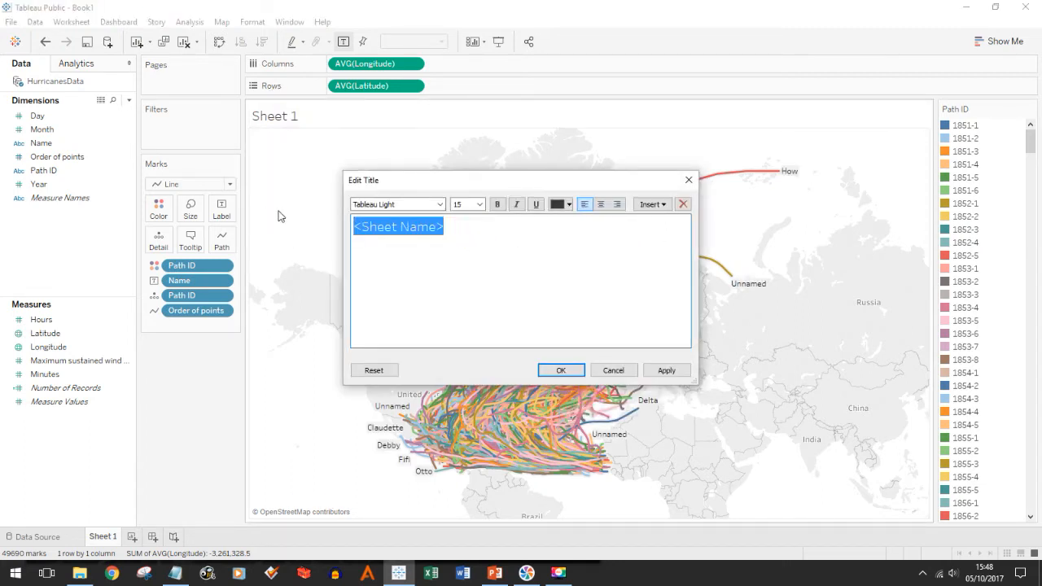
type("H")
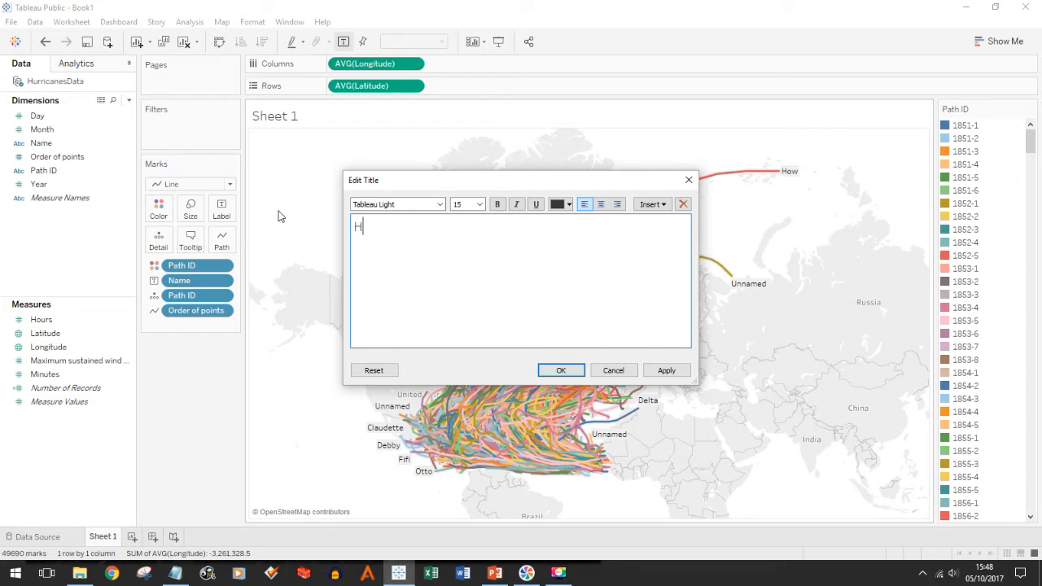
type("urricanes in the Atlantic")
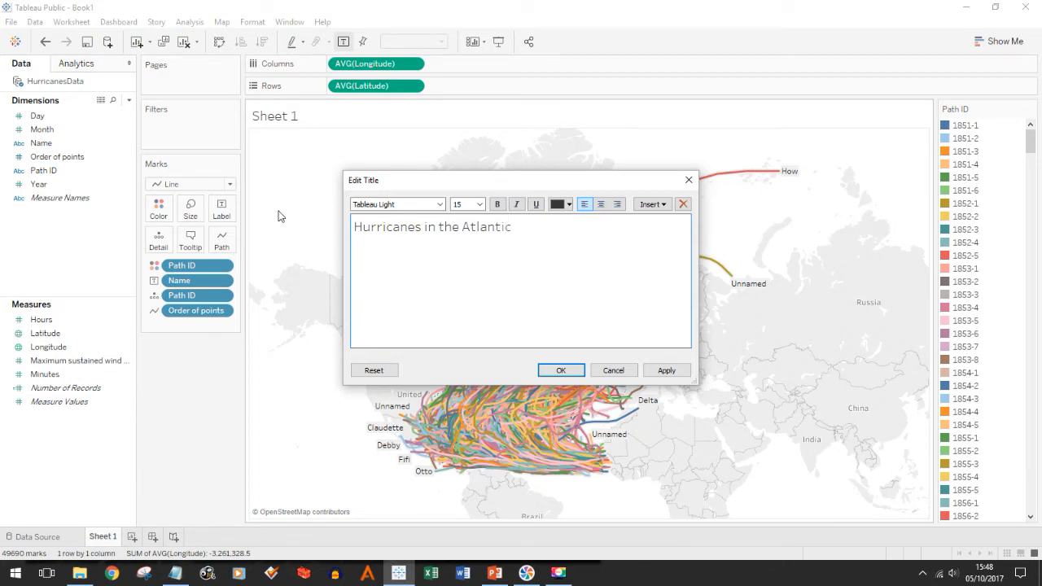
type(" Basin")
left_click(567, 371)
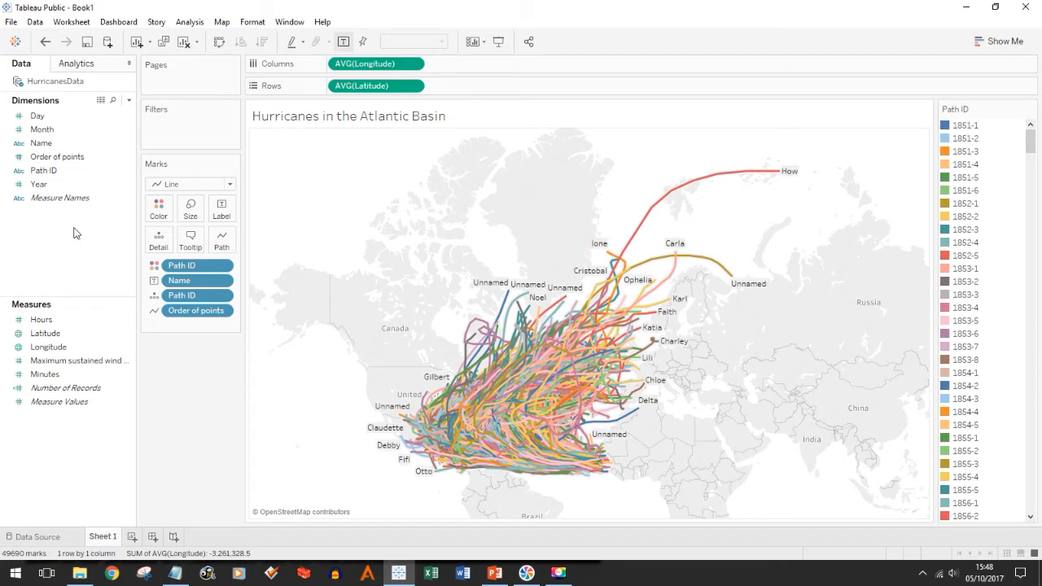
- Create a calculated field named Date and start its formula with the MAKEDATE function
left_click(129, 99)
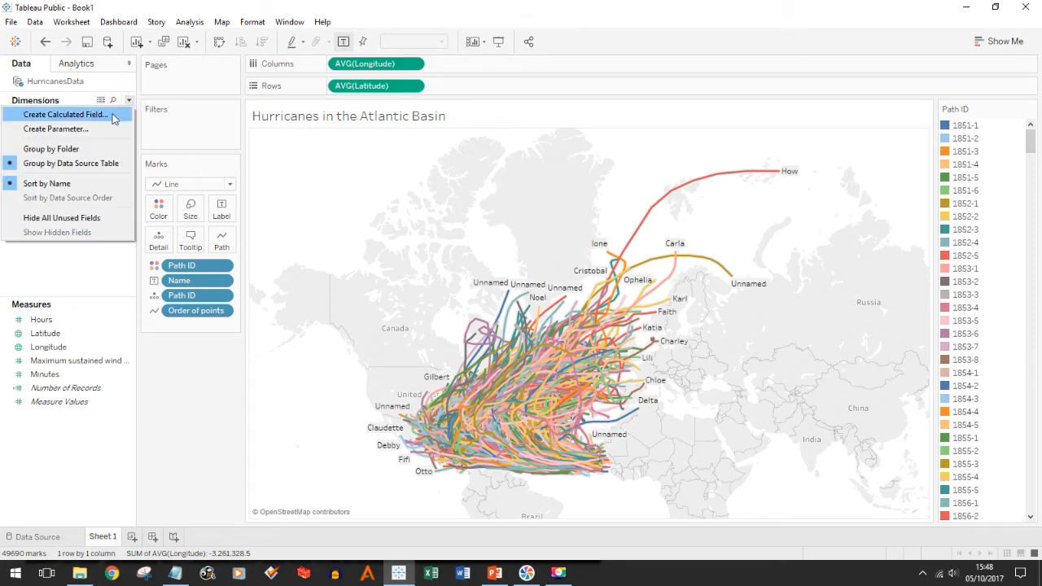
left_click(114, 112)
type("D")
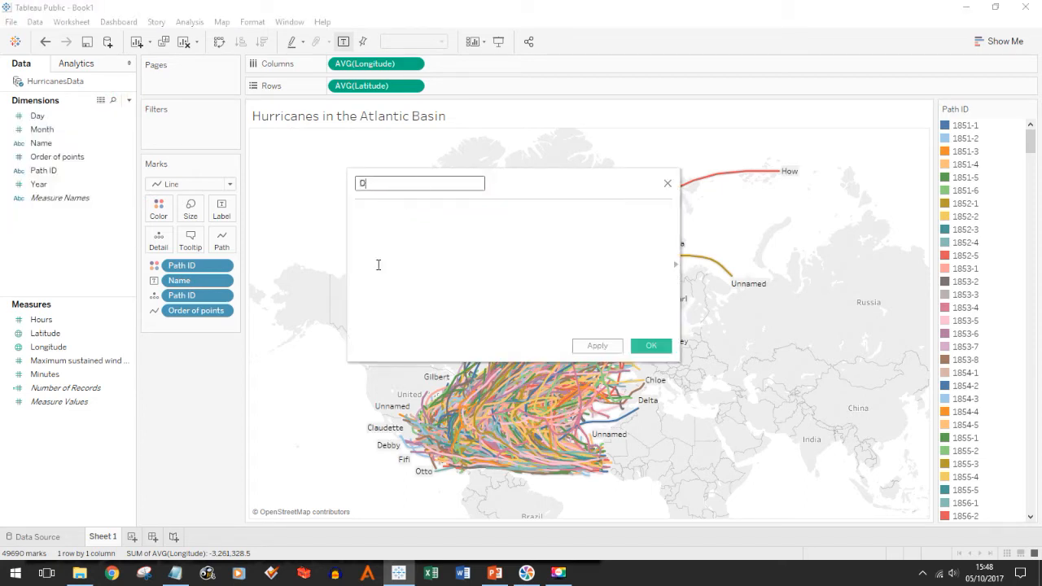
type("ate")
left_click(407, 250)
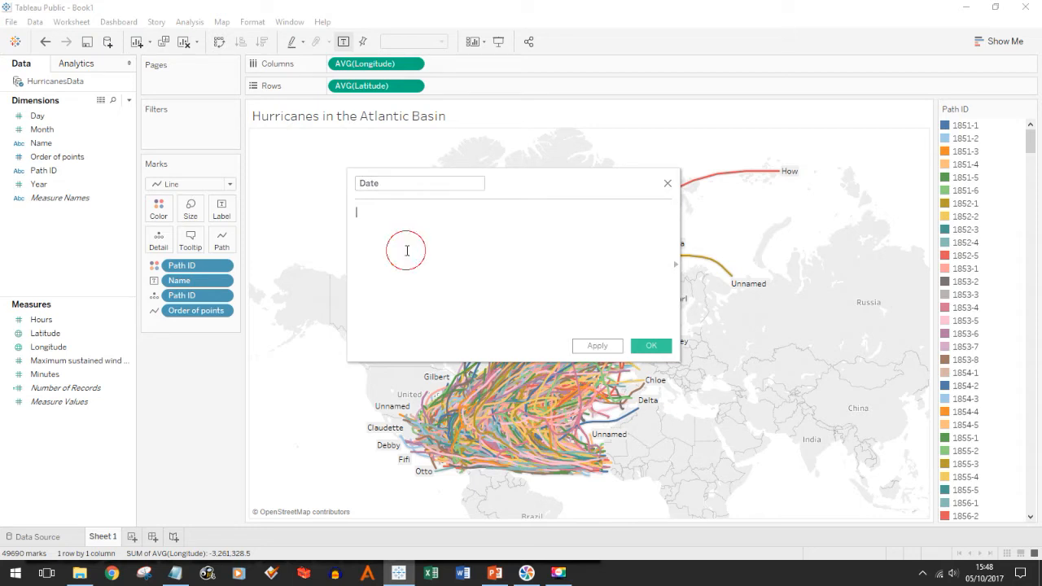
type("MA")
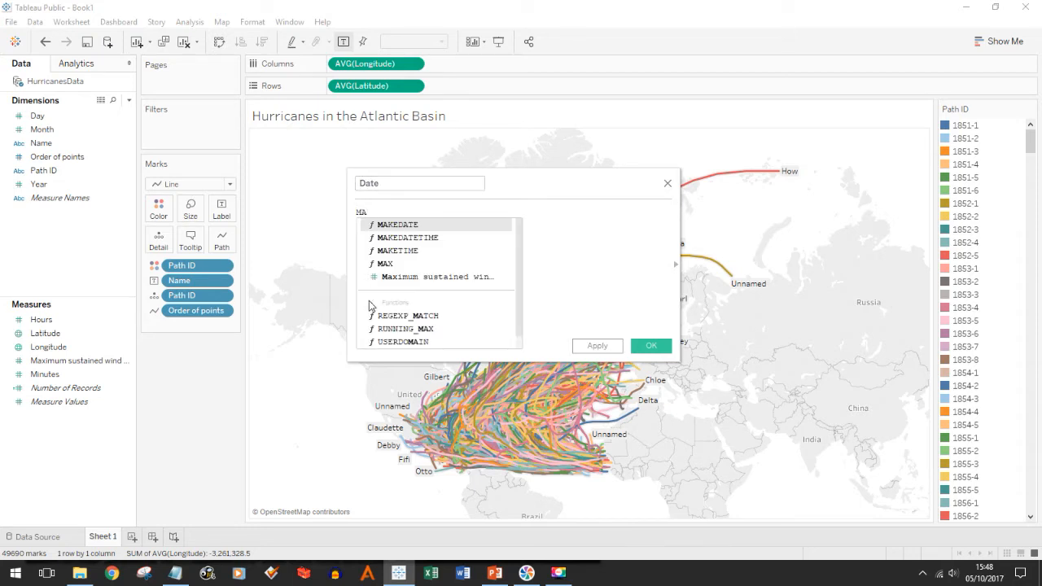
double_click(417, 226)
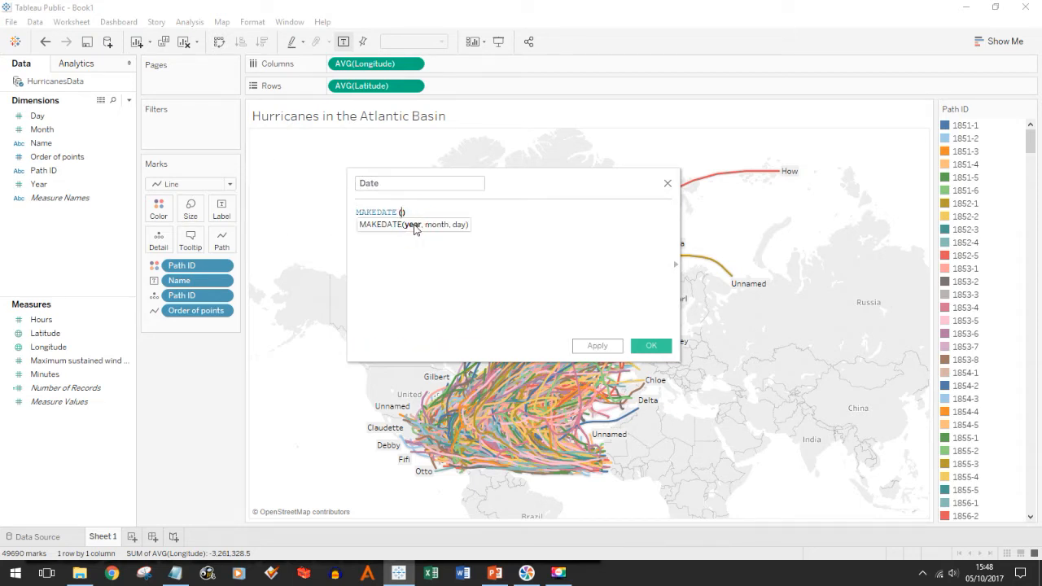
- Complete the formula as MAKEDATE([Year],[Month],[Day]) and save the calculated field
left_click_drag(61, 181, 407, 225)
type(",")
left_click_drag(41, 130, 407, 233)
type(",")
left_click_drag(38, 116, 478, 231)
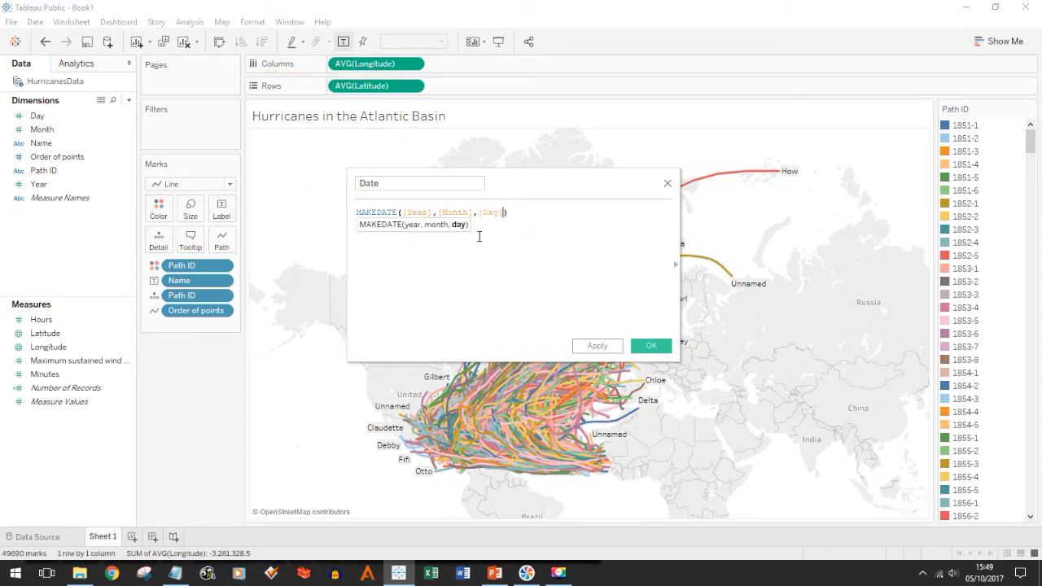
left_click(668, 348)
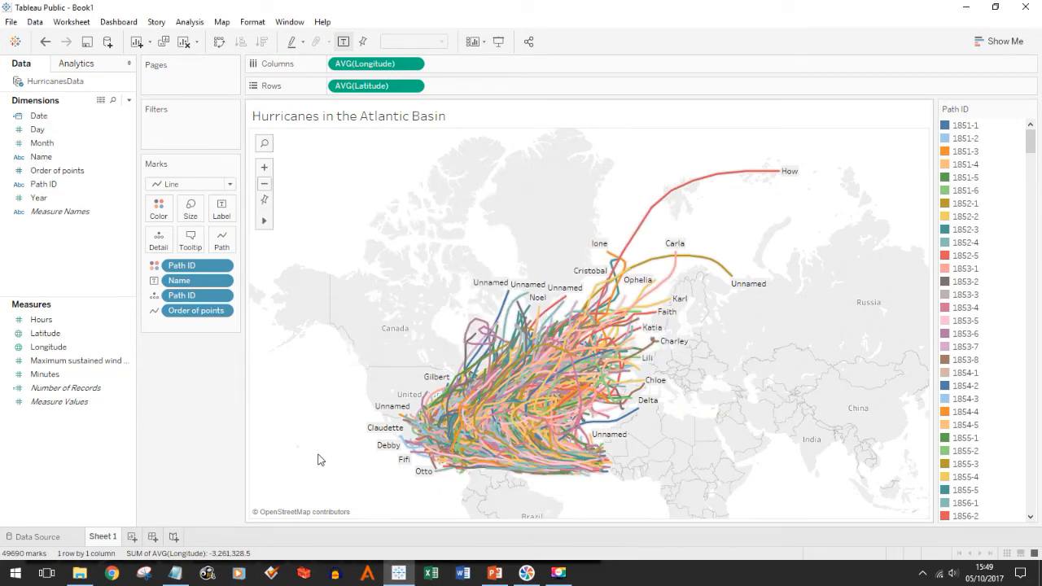
- Try filtering the hurricane paths with a range of dates on Date, and remove that filter
left_click_drag(39, 116, 169, 131)
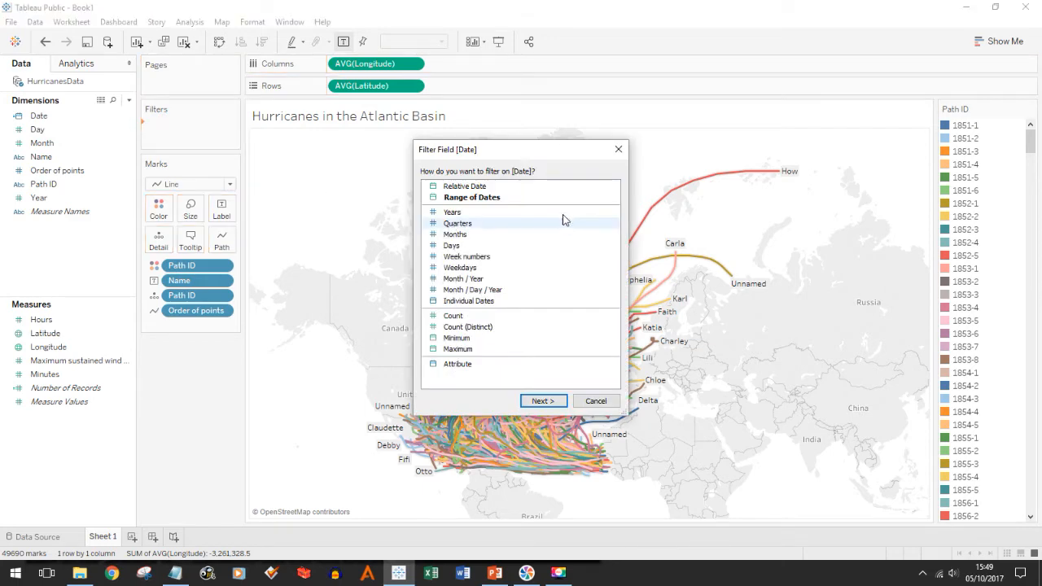
left_click(541, 400)
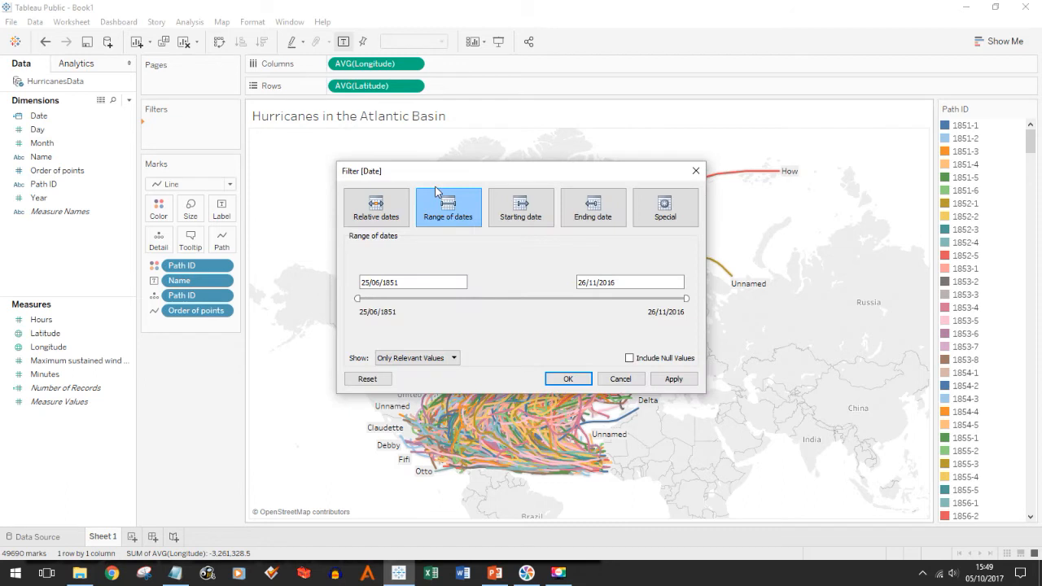
left_click(570, 380)
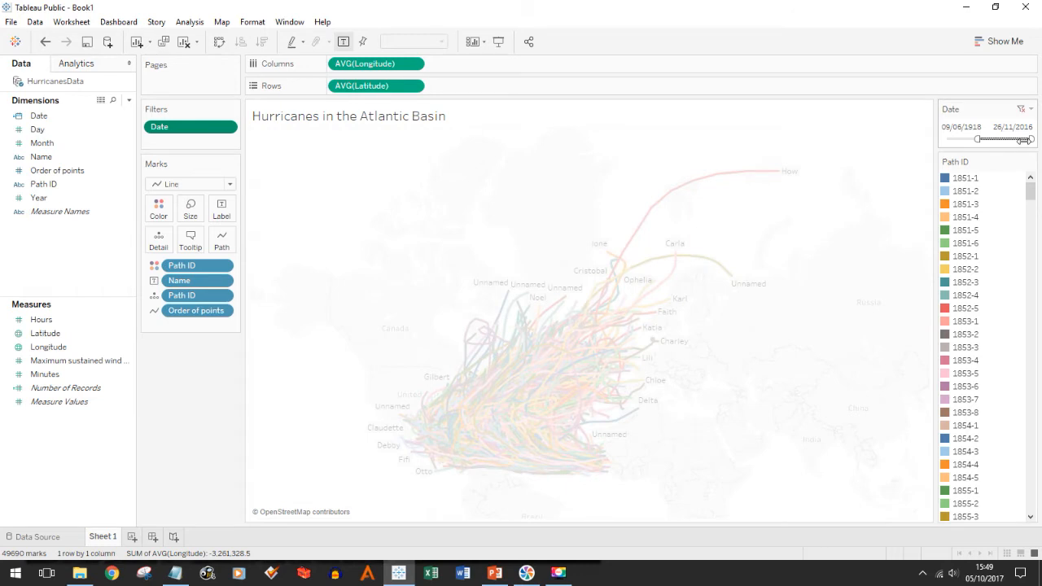
left_click_drag(1023, 140, 1007, 140)
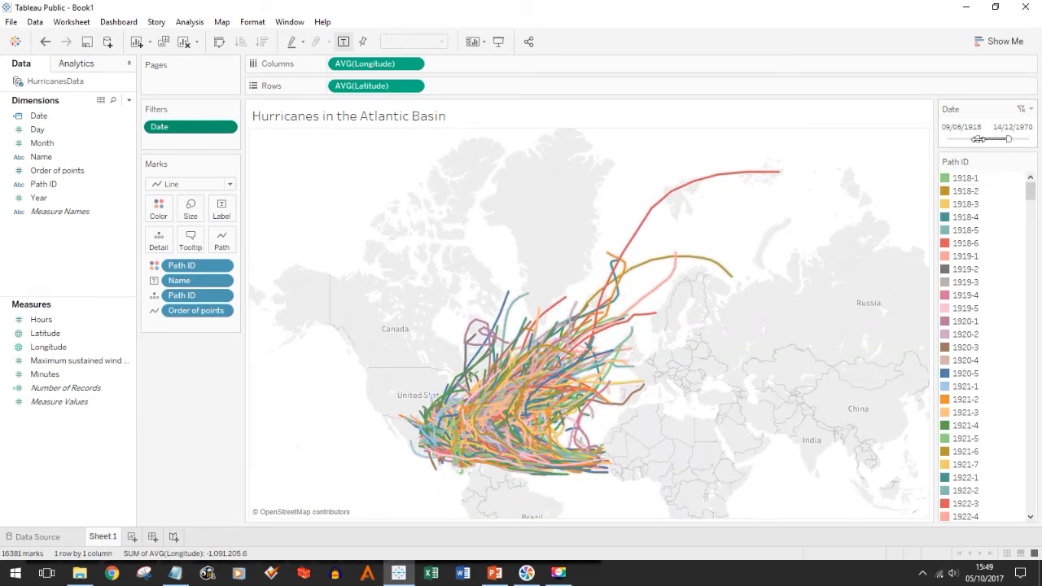
left_click_drag(980, 138, 949, 139)
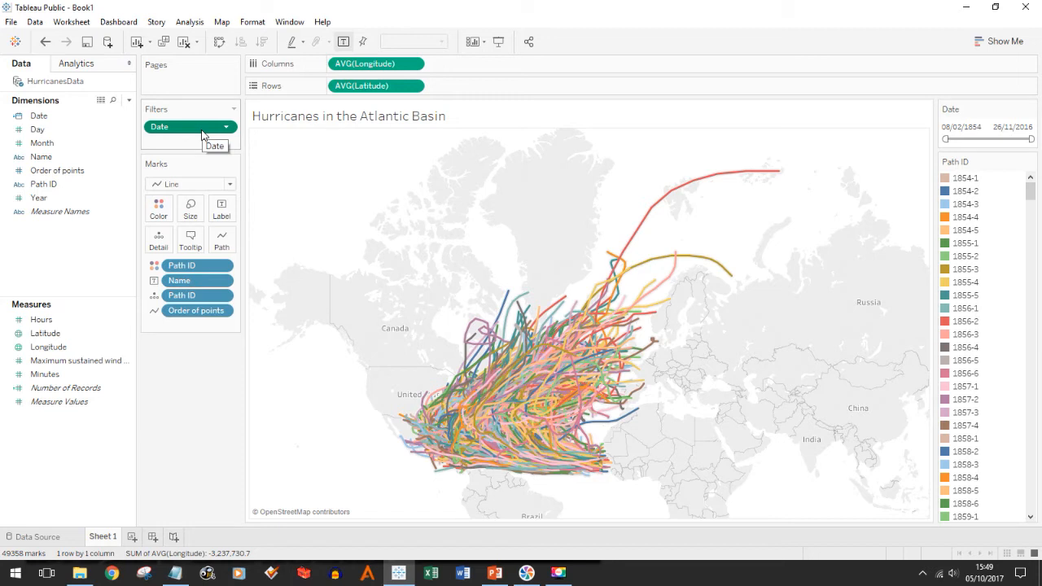
left_click_drag(202, 127, 41, 115)
- Show a year filter for Date as a single-value slider and apply it to all worksheets using this data source
right_click(48, 115)
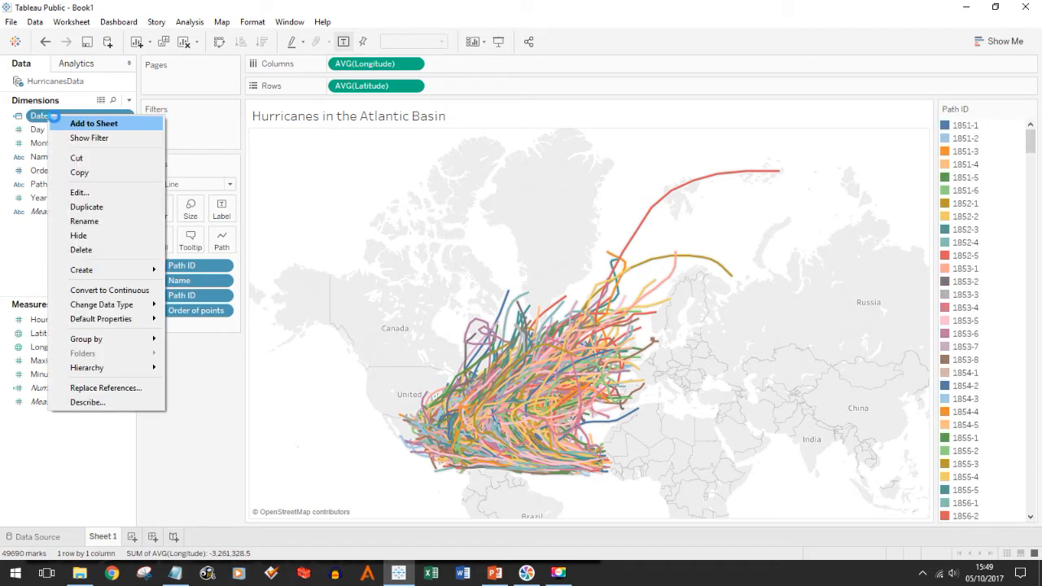
left_click(85, 137)
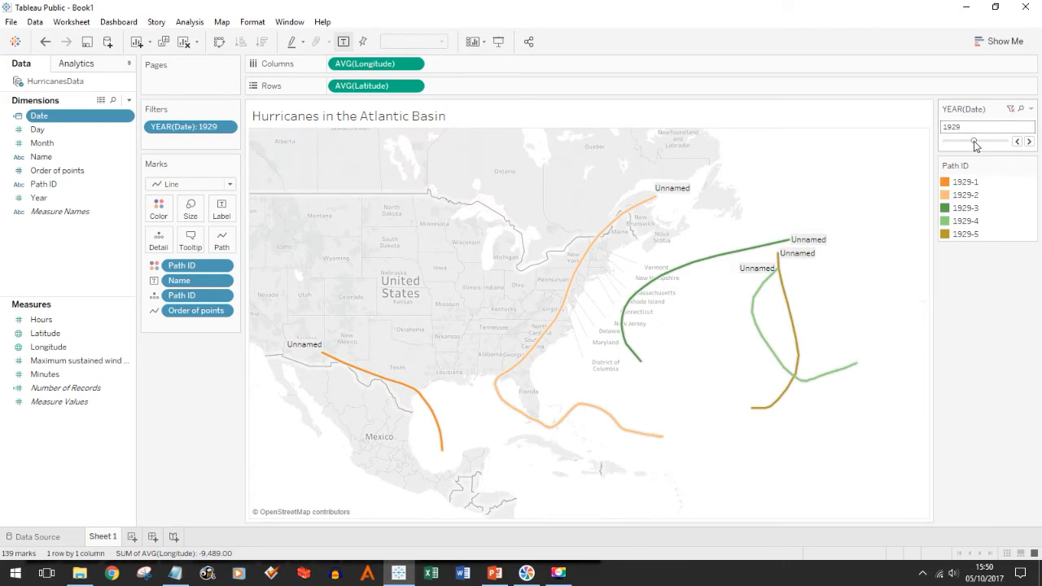
left_click(1031, 109)
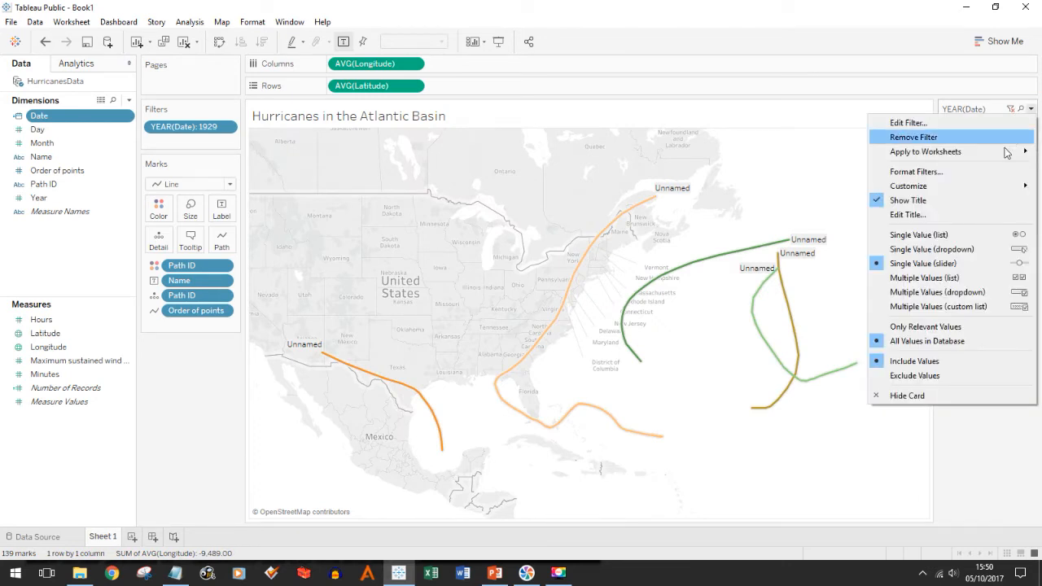
mouse_move(1007, 153)
left_click(842, 169)
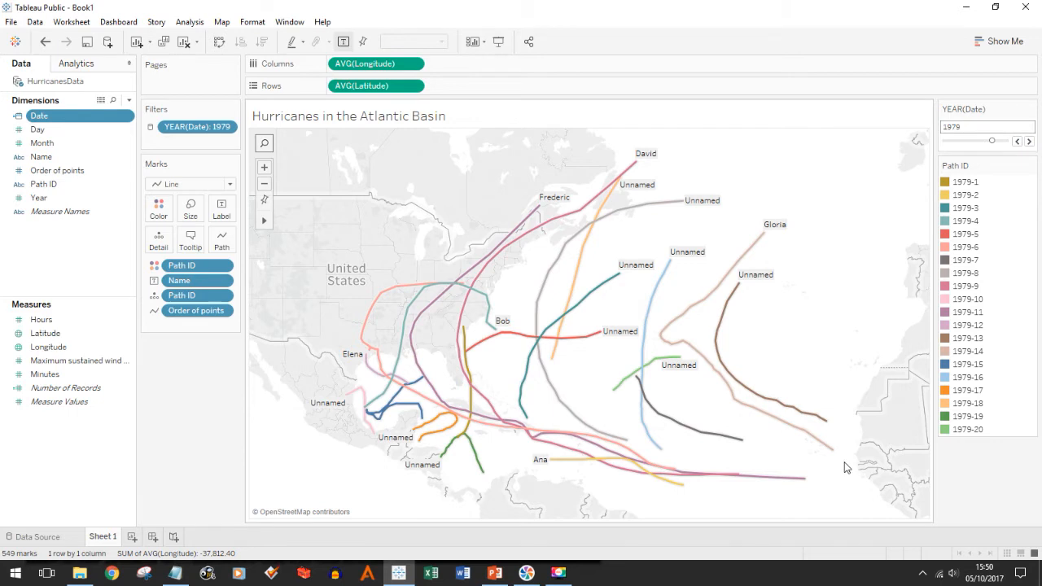
- Size the hurricane paths by Maximum sustained wind (in knots) and check the tooltips along the paths
mouse_move(809, 466)
mouse_move(675, 371)
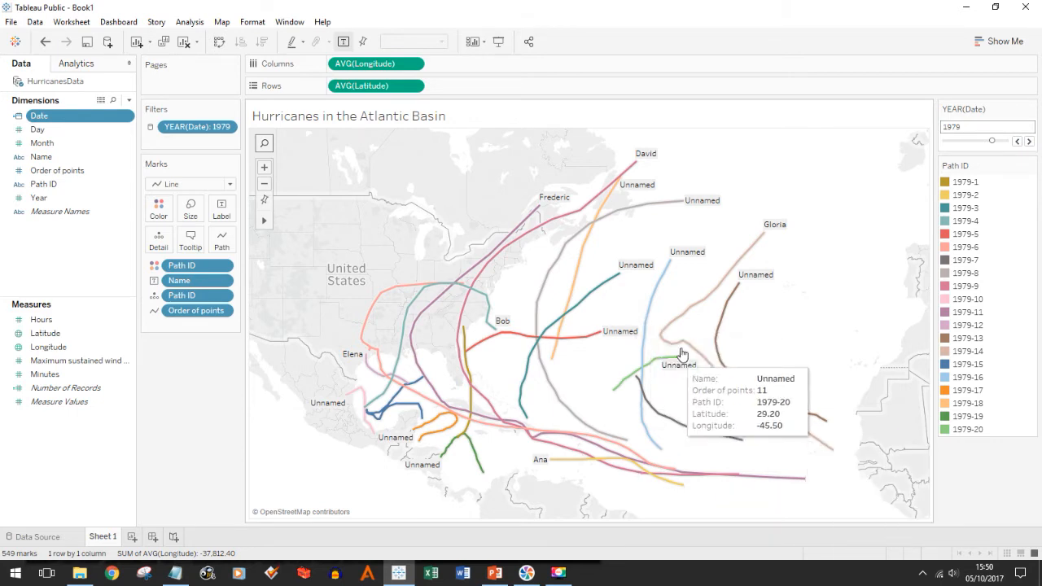
mouse_move(721, 360)
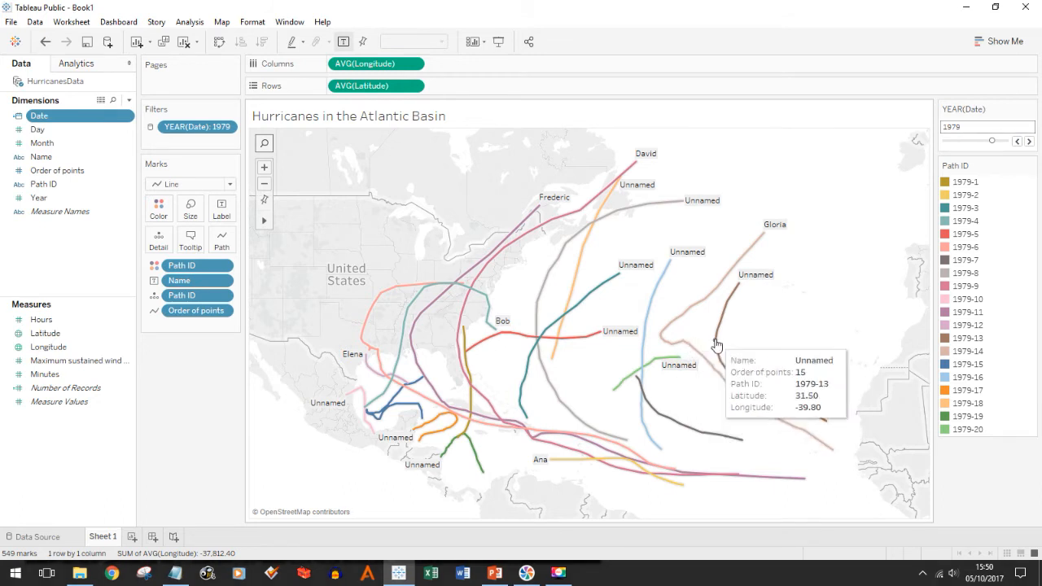
left_click(54, 362)
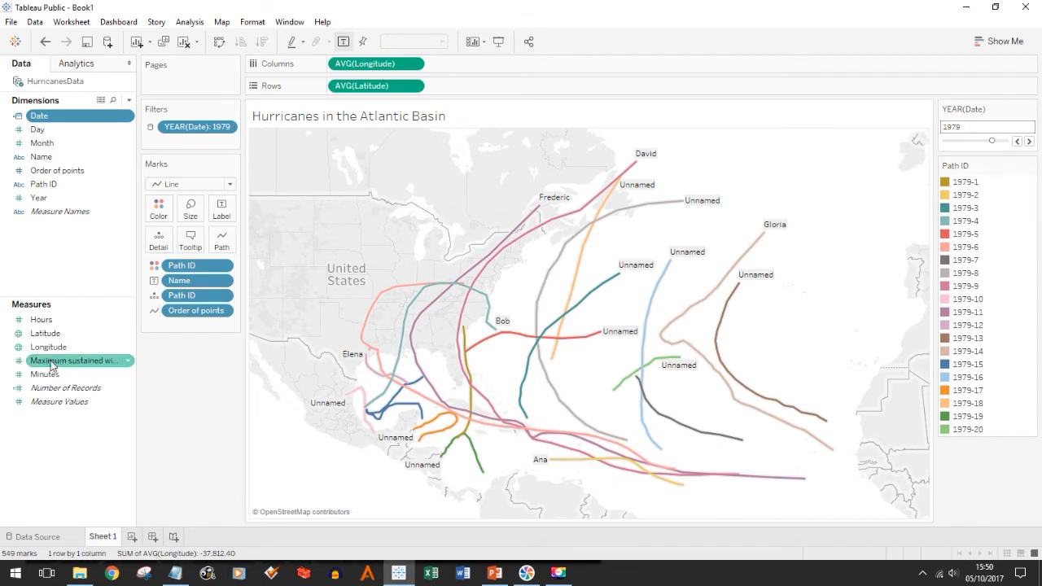
left_click_drag(52, 364, 189, 212)
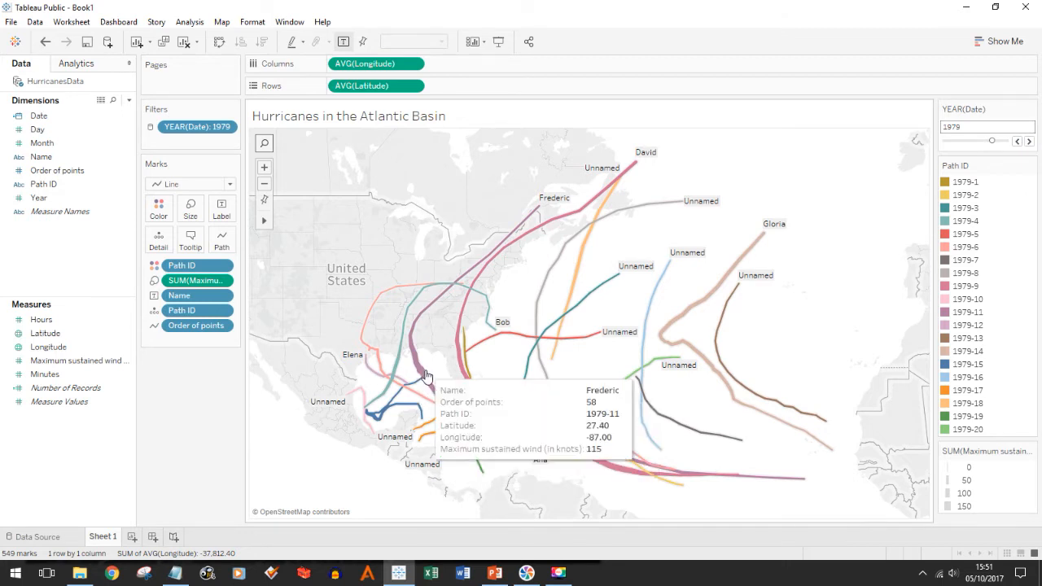
mouse_move(431, 403)
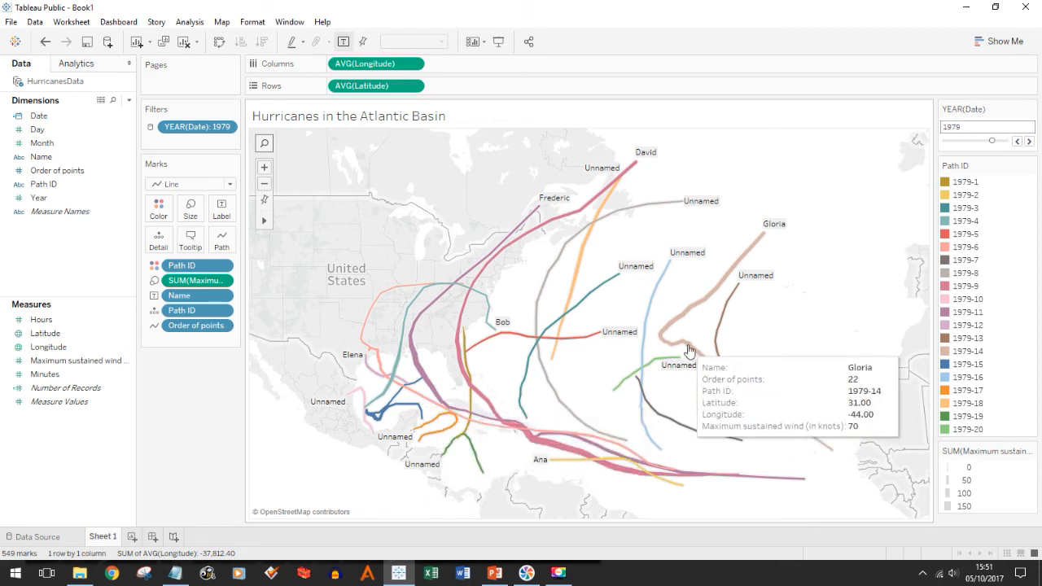
- Append a colon and the YEAR(Date) field to the sheet title, with the inserted year in bold
double_click(328, 119)
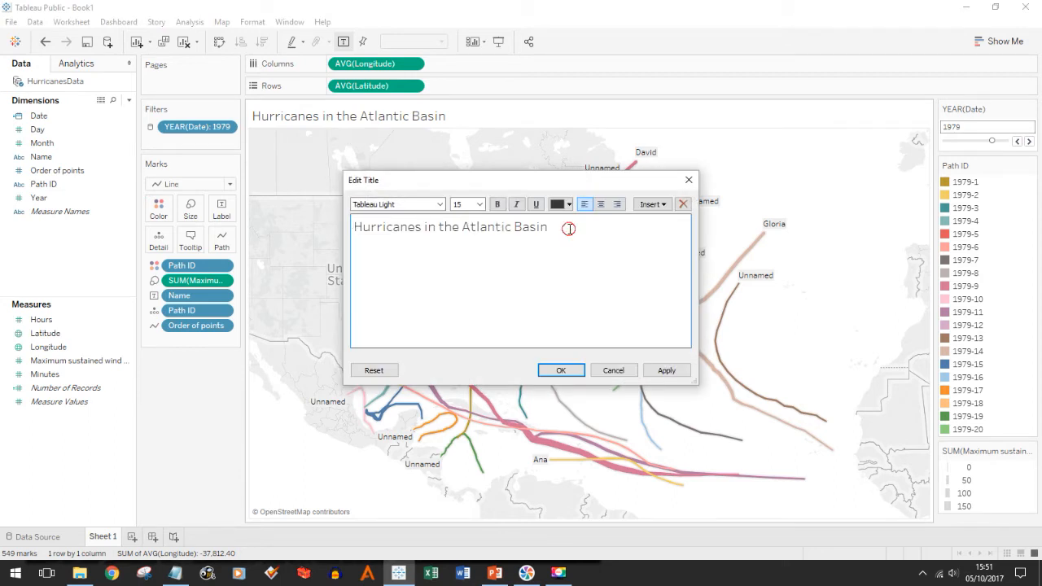
type(":")
left_click(661, 204)
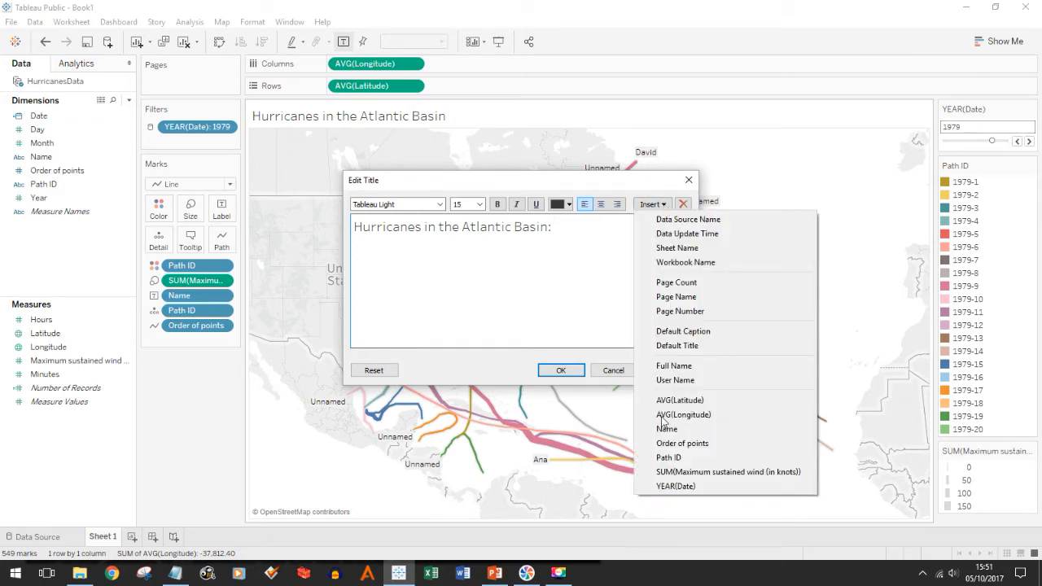
left_click(677, 486)
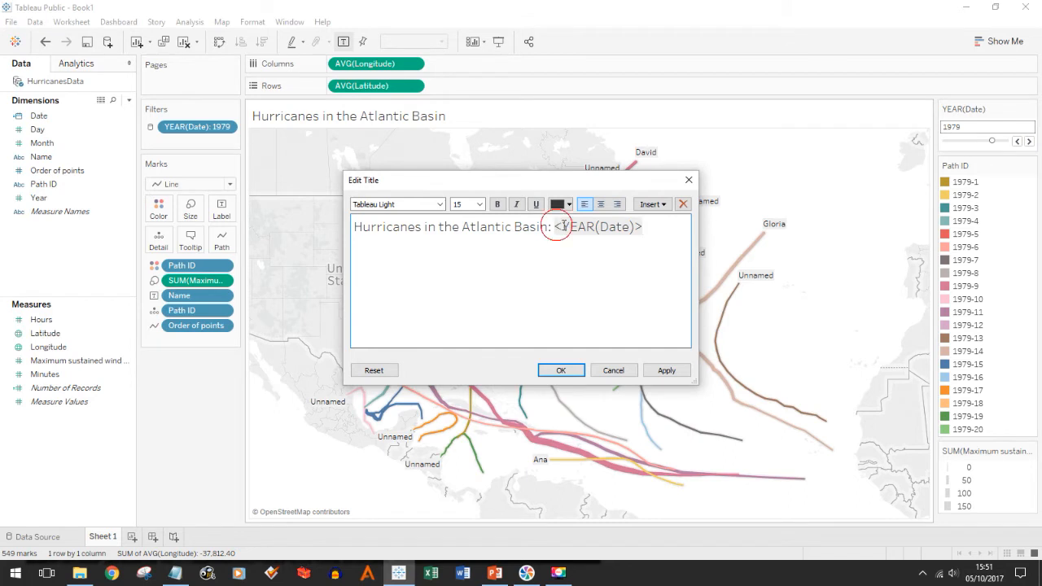
left_click_drag(555, 227, 643, 229)
key("ctrl+b")
left_click(561, 370)
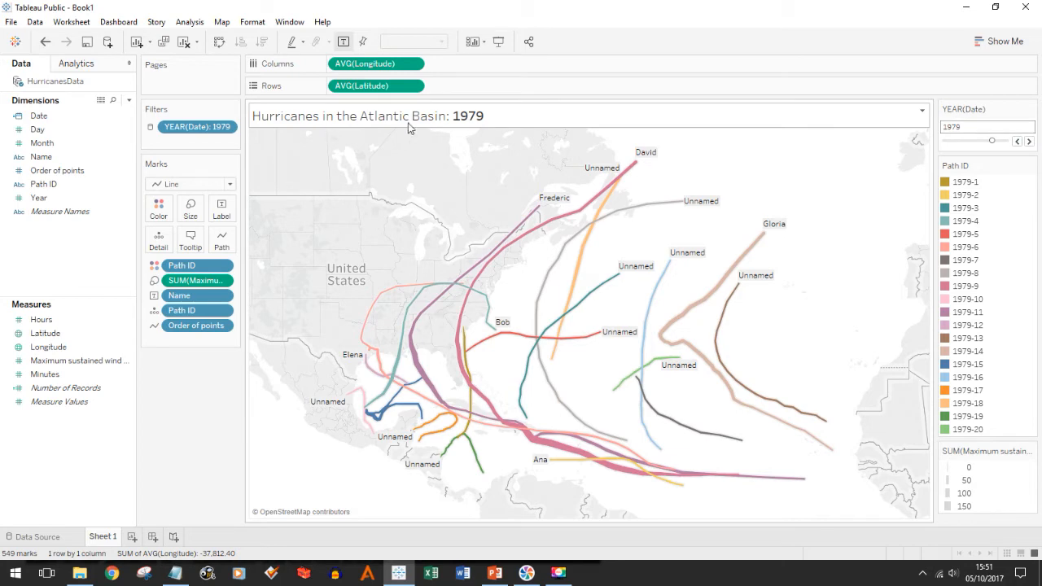
- Change the year filter to 2005 and on to 2002
left_click(1001, 142)
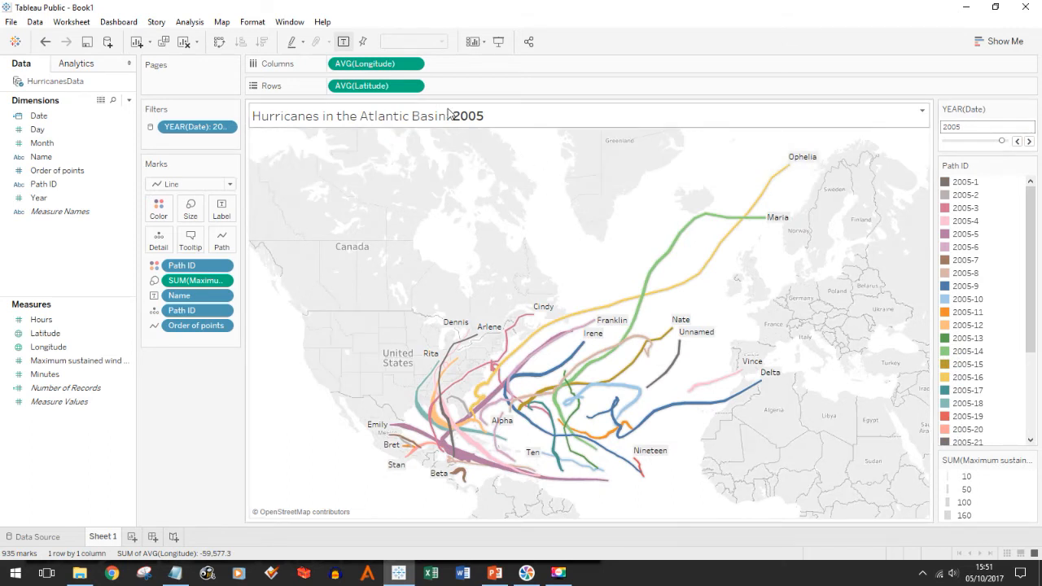
mouse_move(637, 386)
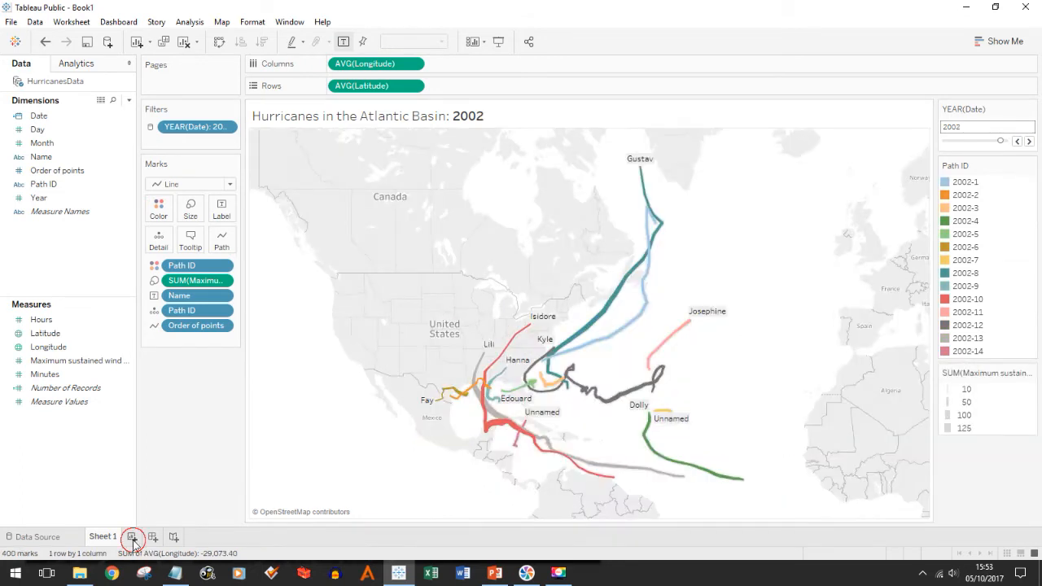
- Add a new worksheet and create a calculated field named Date & Time
left_click(133, 537)
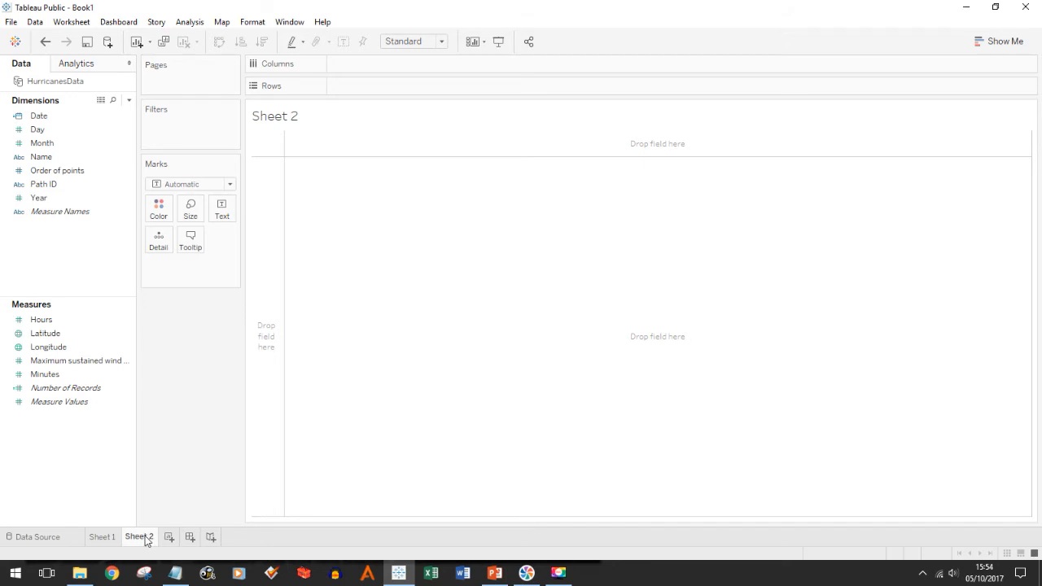
left_click(128, 100)
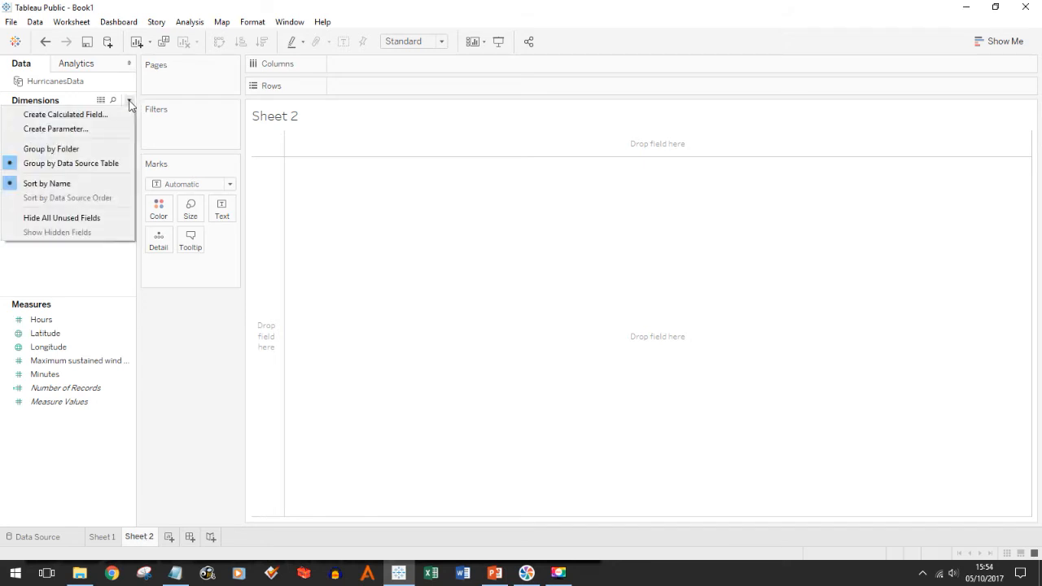
left_click(115, 118)
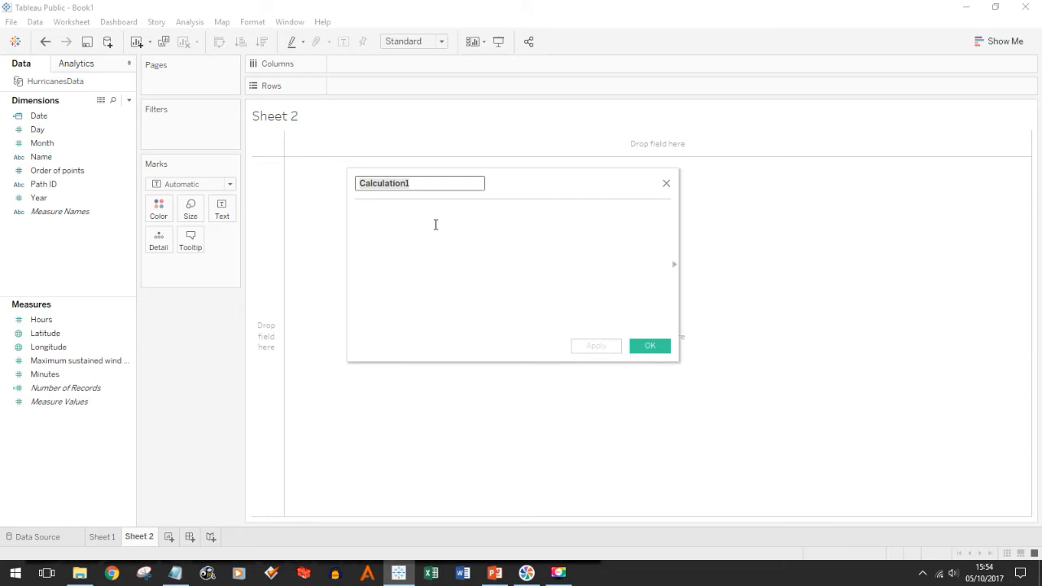
type("Date & Time")
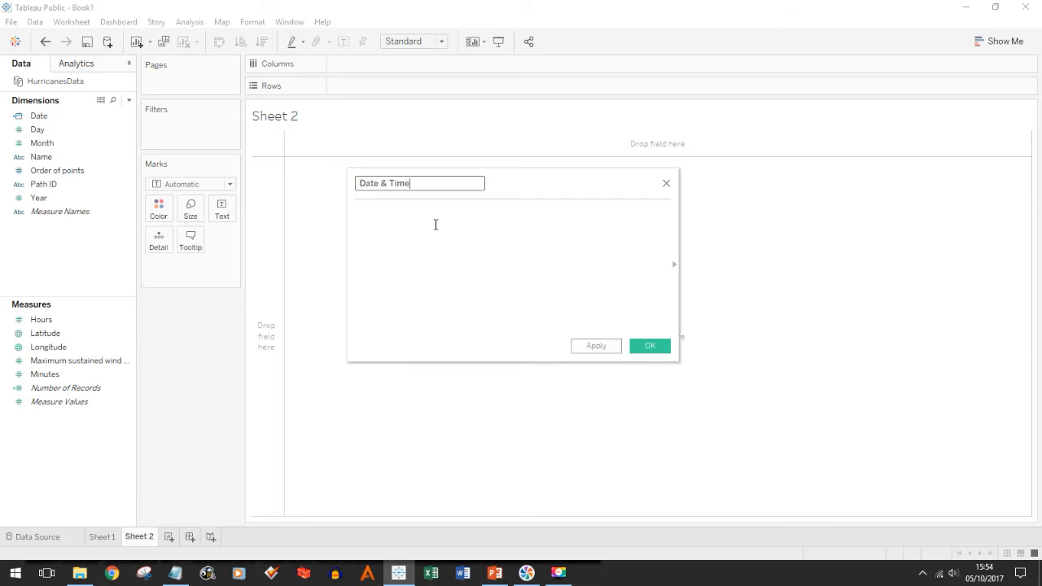
- Define the Date & Time calculation as MAKEDATETIME([Date],MAKETIME([Hours],[Minutes],1)) and save it
left_click(435, 220)
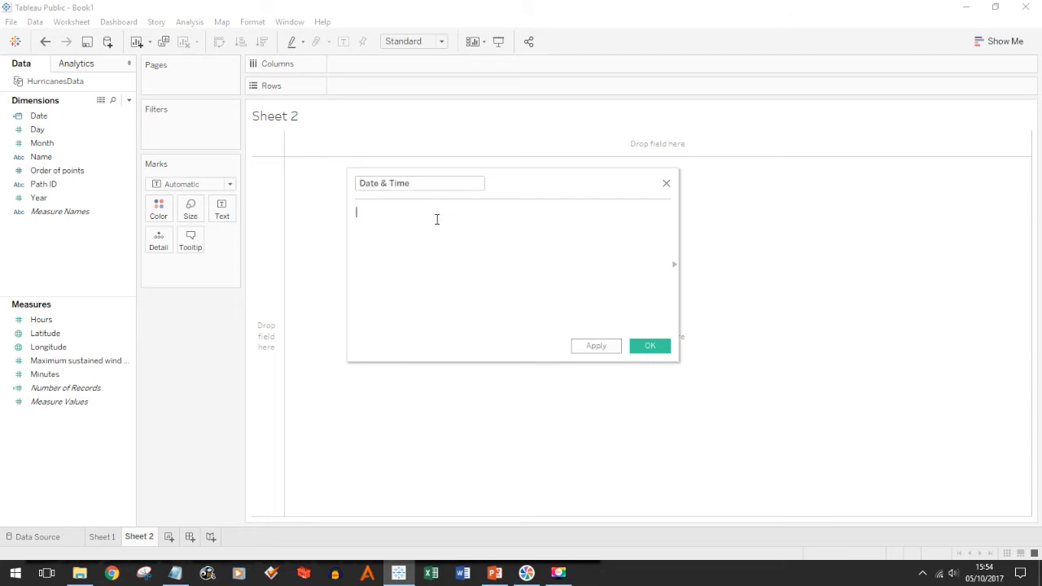
type("M")
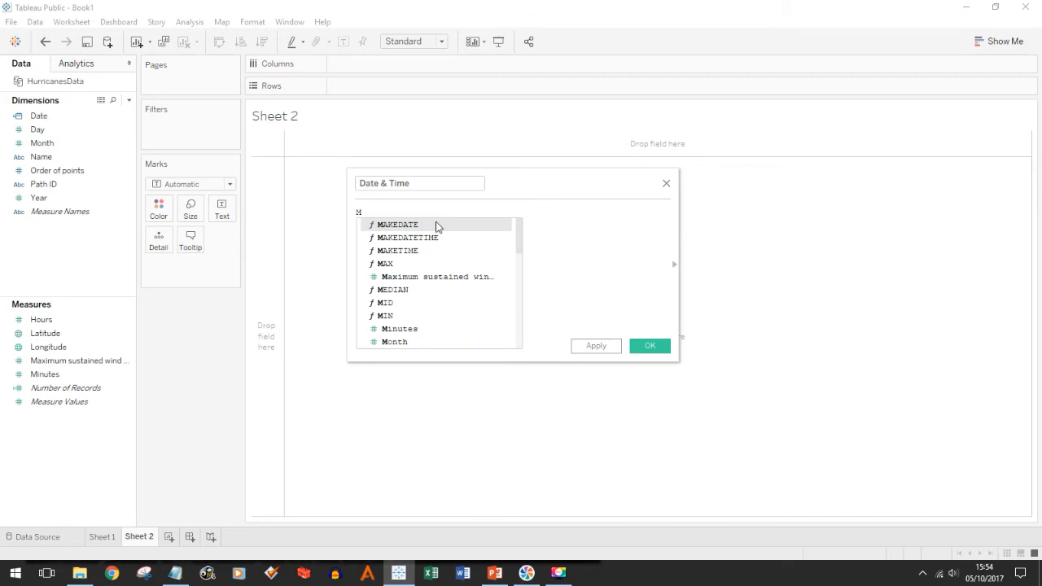
double_click(434, 238)
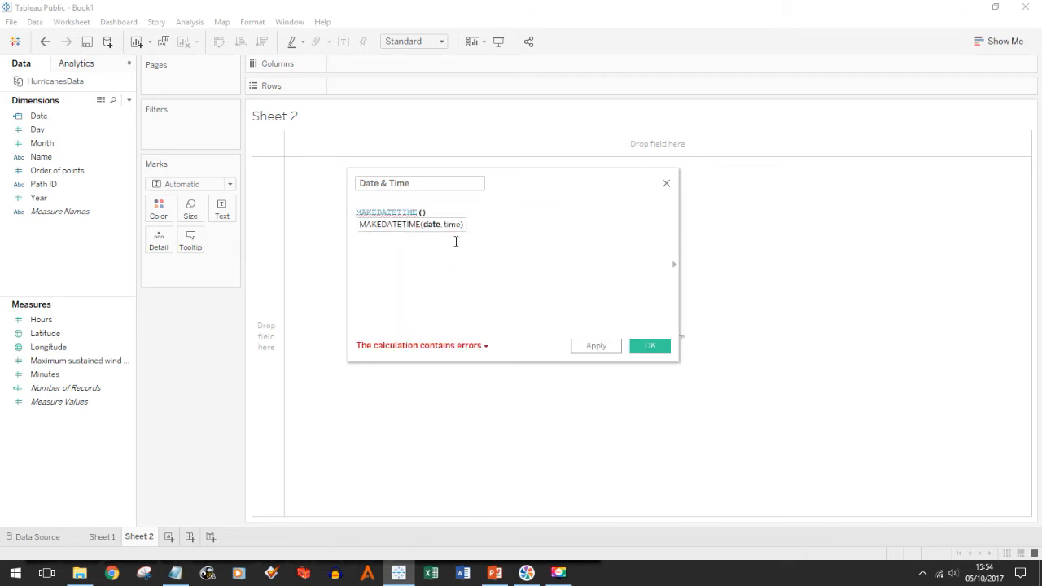
left_click_drag(49, 116, 429, 235)
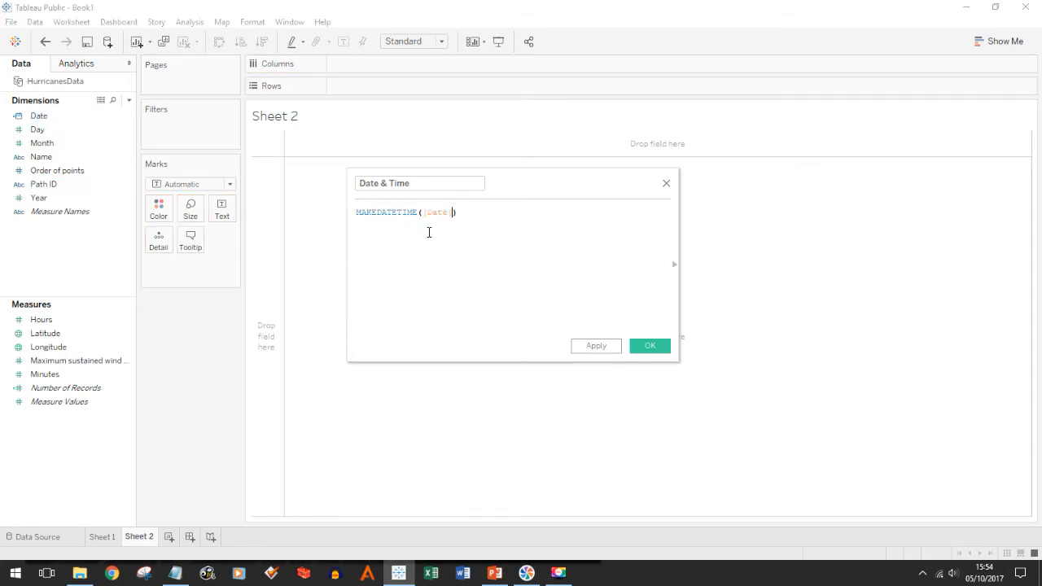
type(",")
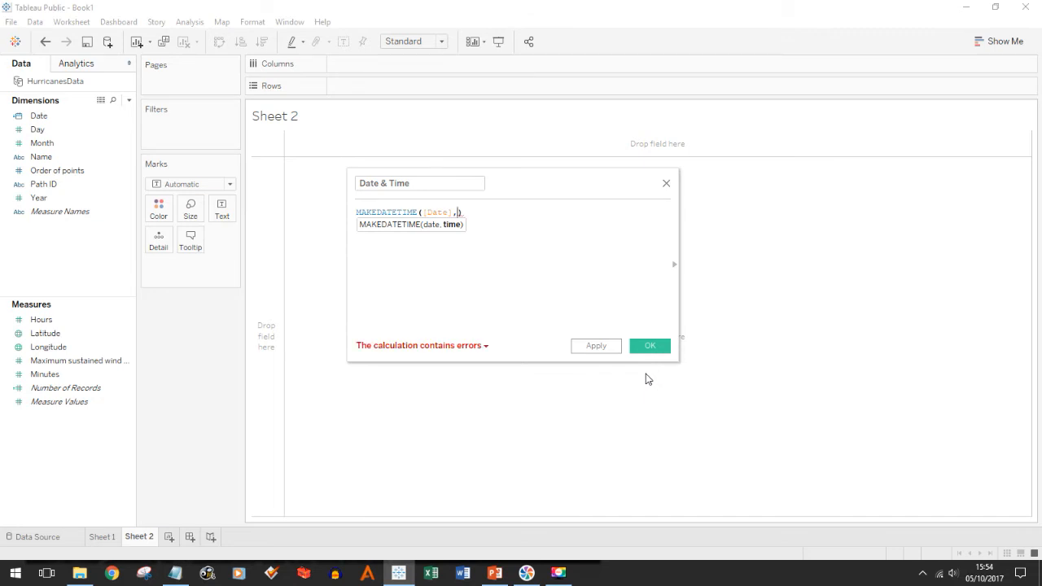
type("MA")
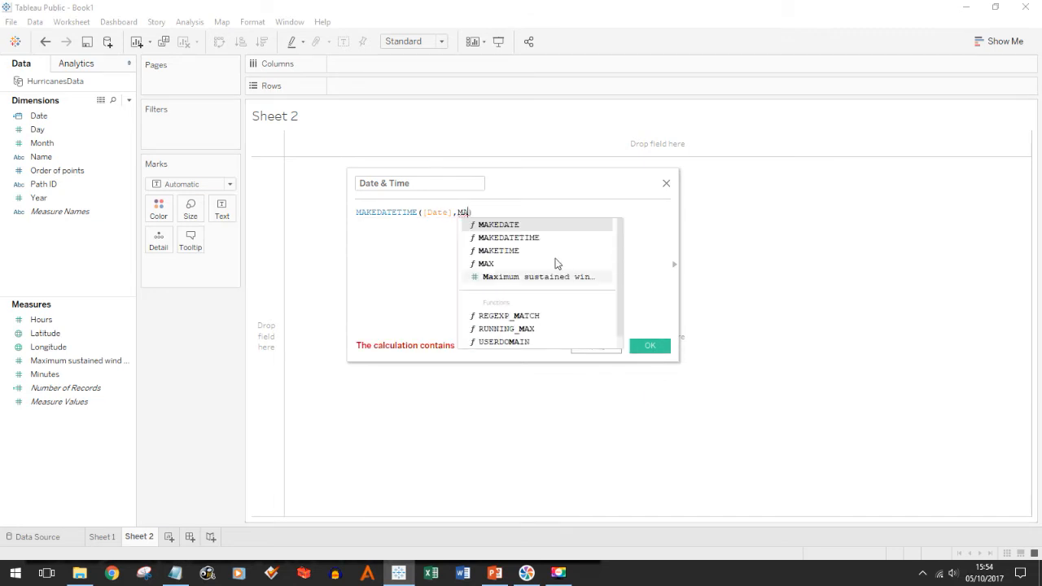
double_click(530, 250)
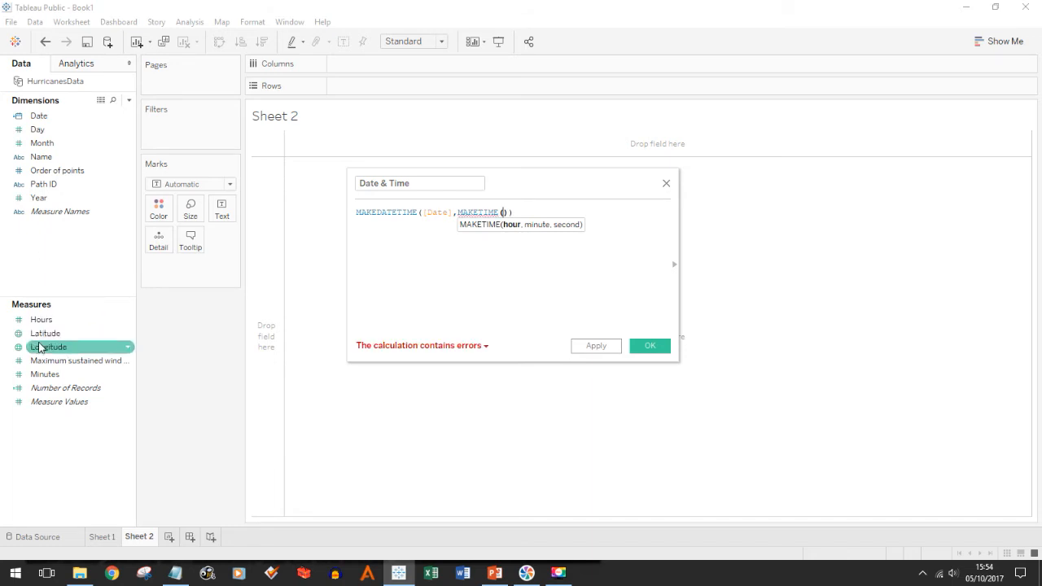
left_click_drag(39, 320, 445, 291)
type(",")
mouse_move(45, 375)
left_mouse_down()
mouse_move(61, 383)
mouse_move(480, 246)
mouse_move(556, 233)
mouse_move(547, 230)
left_mouse_up()
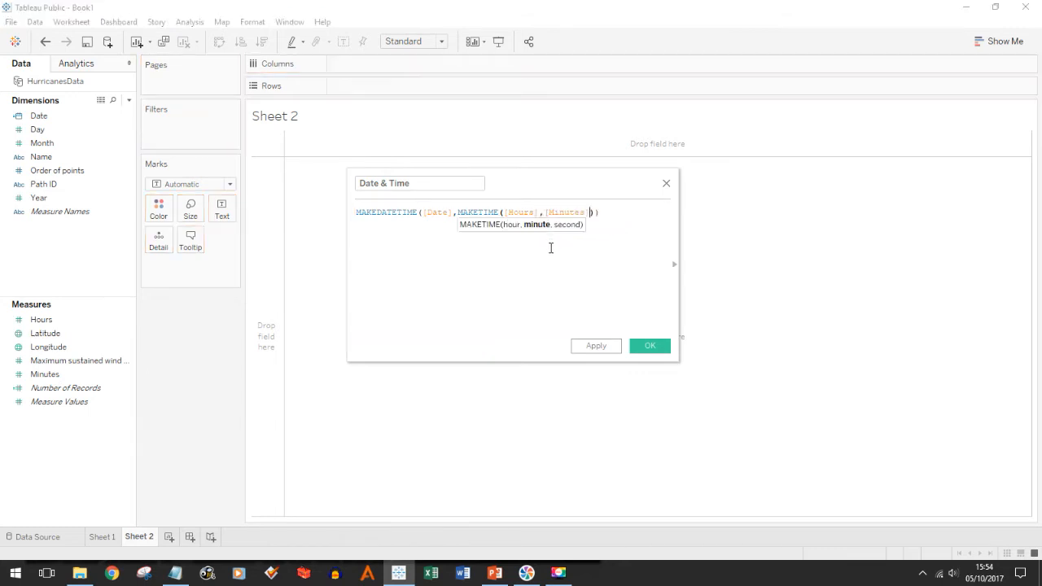
type(",1")
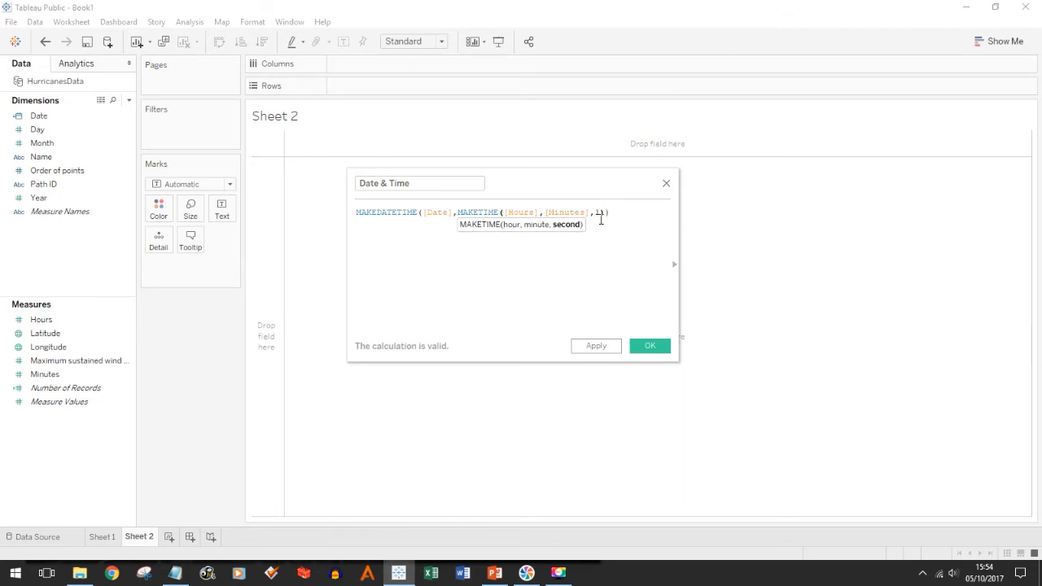
left_click(651, 345)
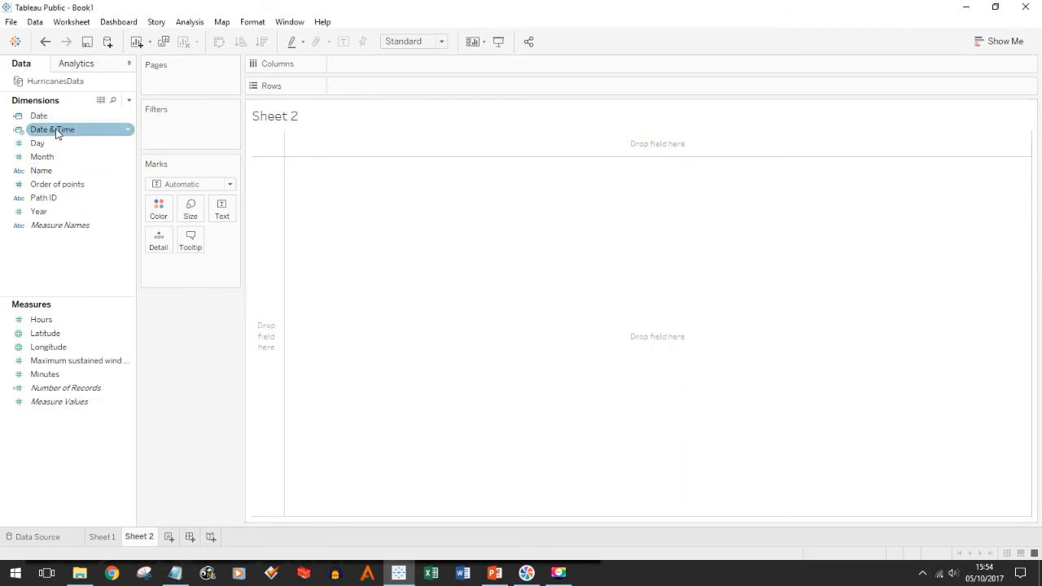
- Plot Maximum sustained wind (in knots) as rows against Date & Time as columns, with the date set to Exact Date
left_click_drag(53, 130, 372, 73)
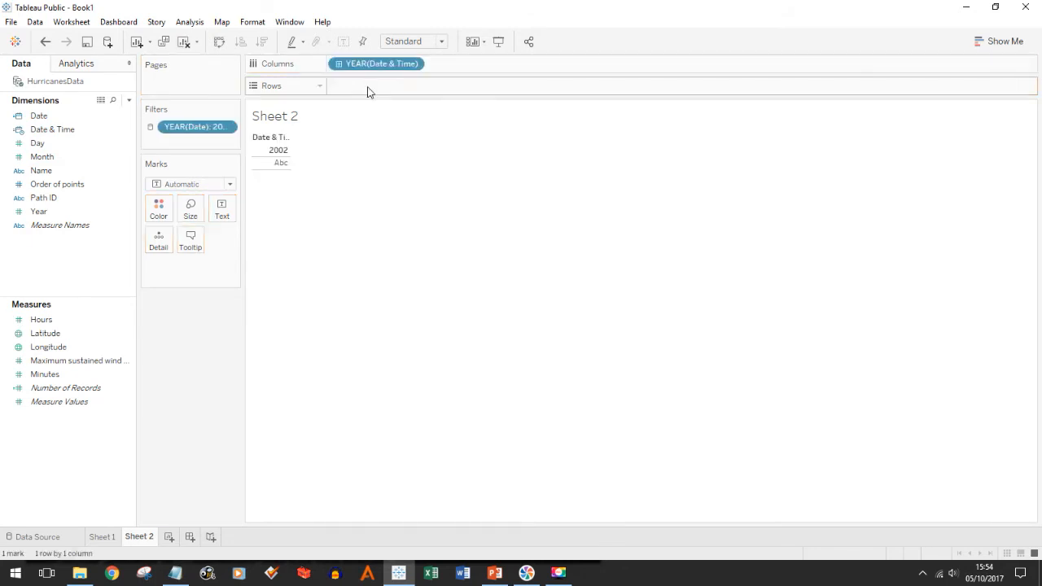
left_click(414, 65)
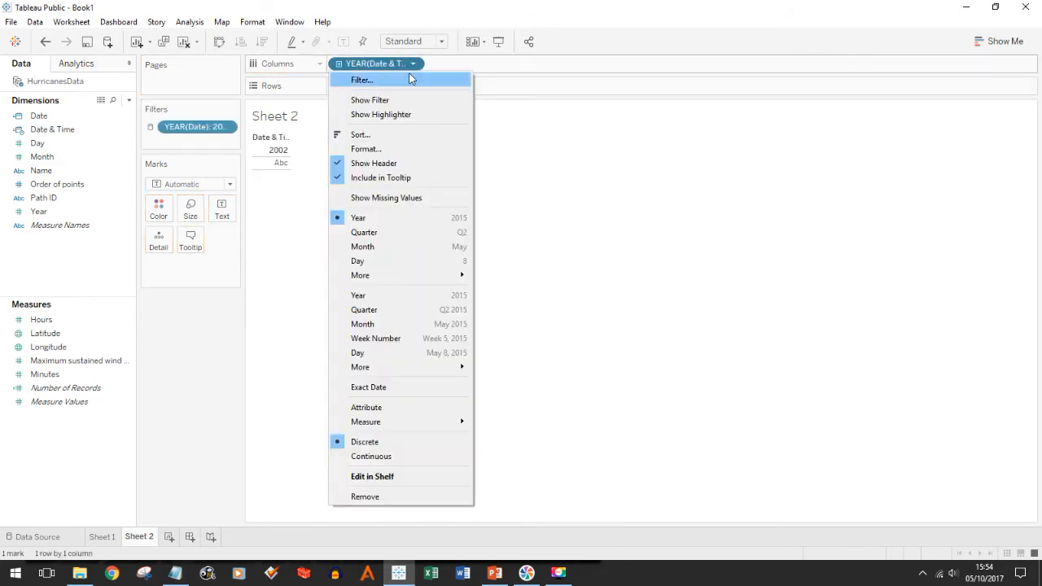
left_click(394, 391)
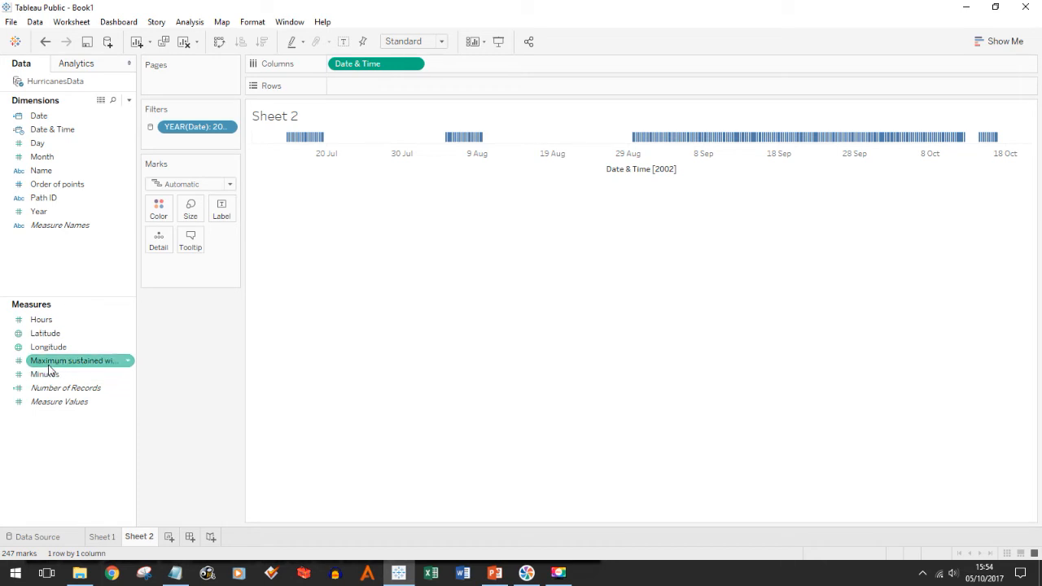
left_click_drag(49, 368, 391, 87)
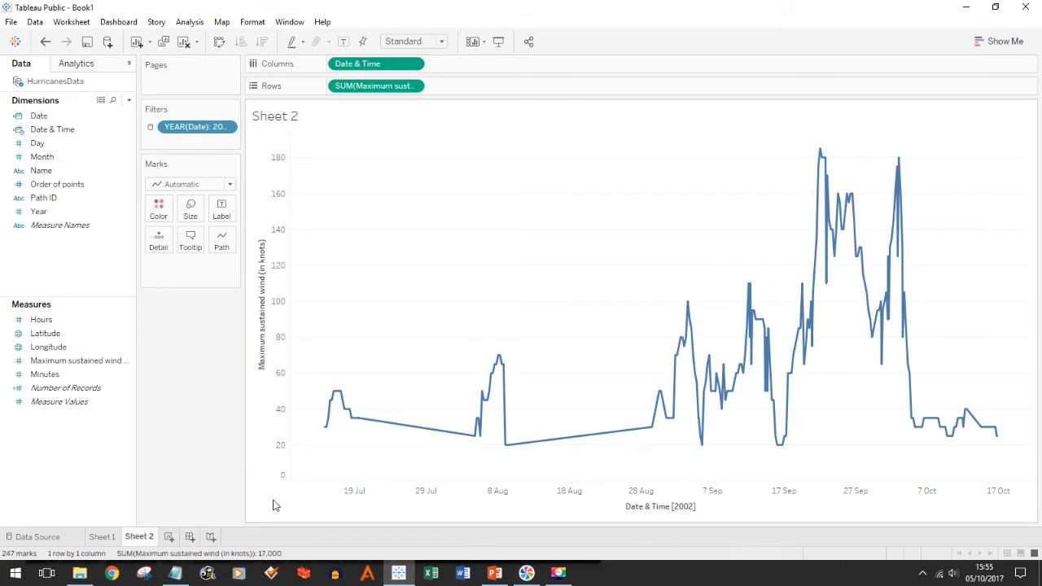
- Split the wind line into separate storms by adding Path ID as detail, and color the lines by Path ID
left_click(45, 200)
left_click(44, 202)
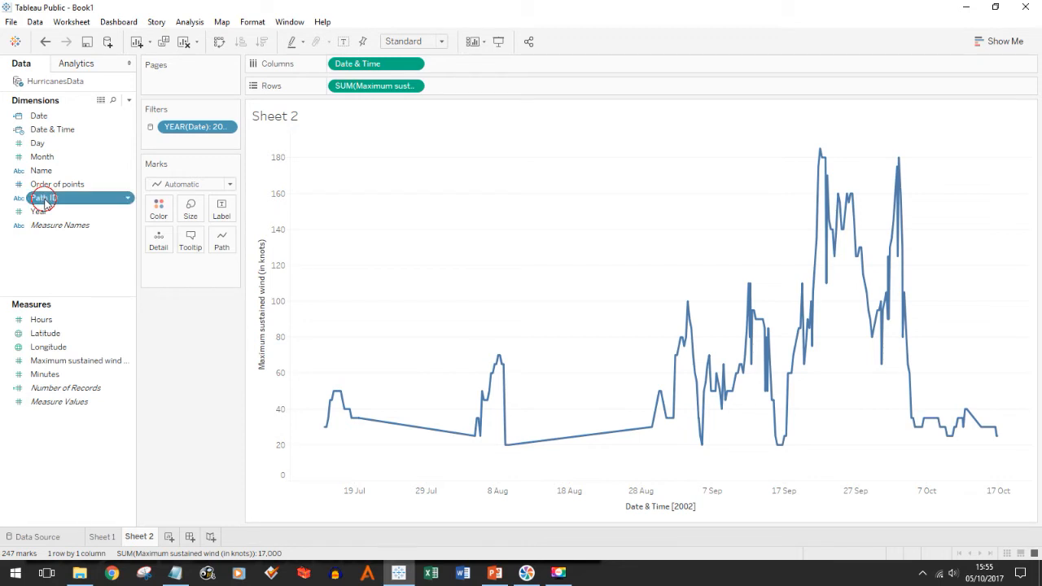
left_click_drag(45, 201, 159, 239)
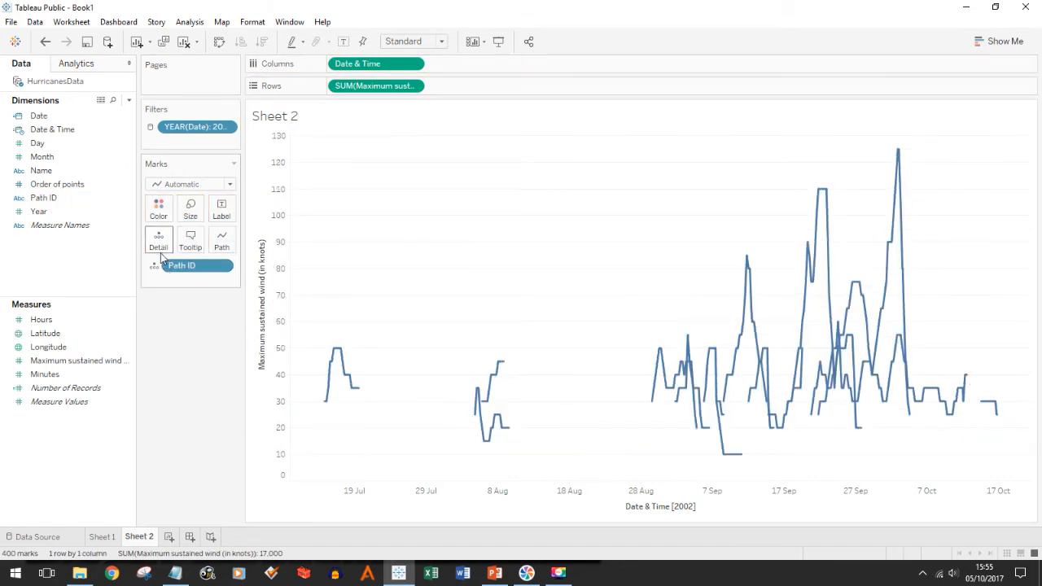
left_click(38, 203)
left_click_drag(38, 203, 158, 206)
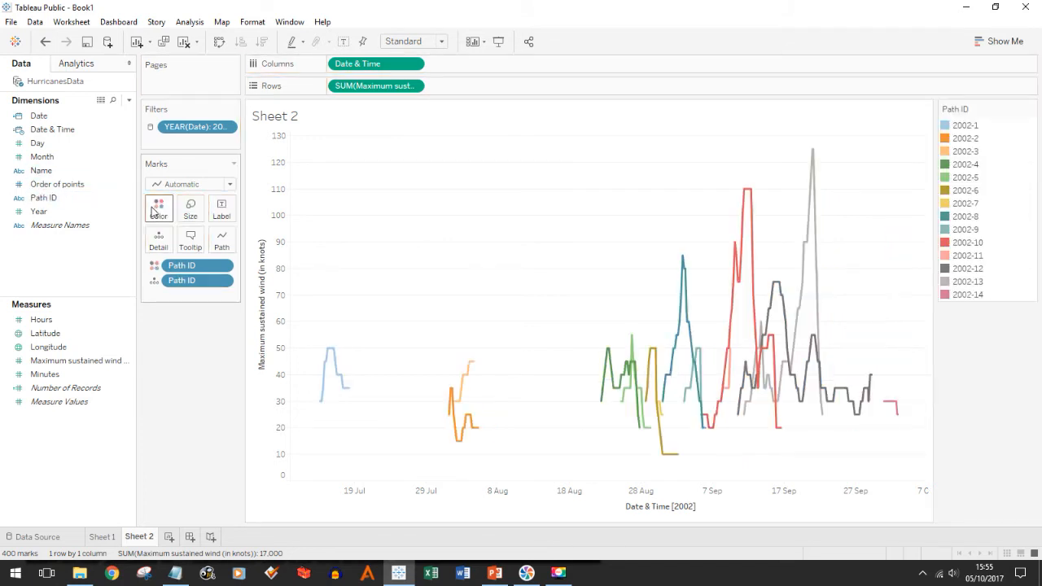
- Vary the thickness of the storm lines by Maximum sustained wind (in knots)
left_click(104, 387)
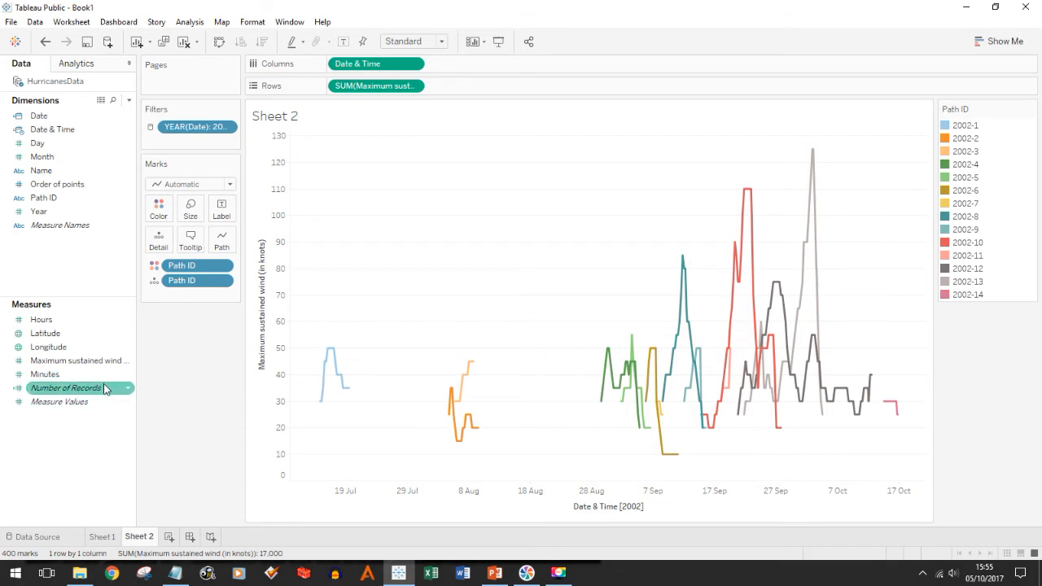
left_click(53, 361)
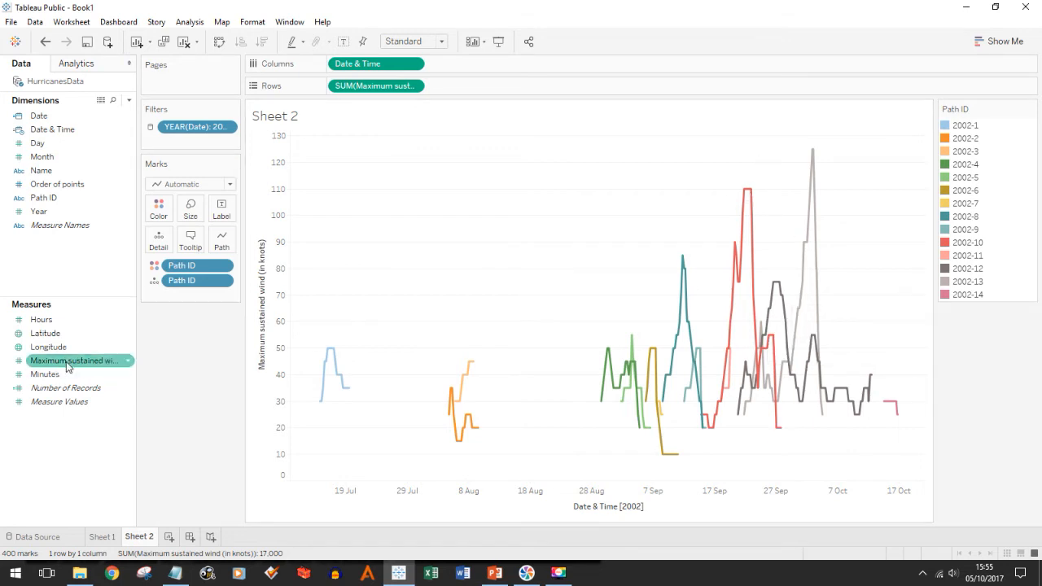
left_click_drag(45, 364, 189, 208)
mouse_move(751, 205)
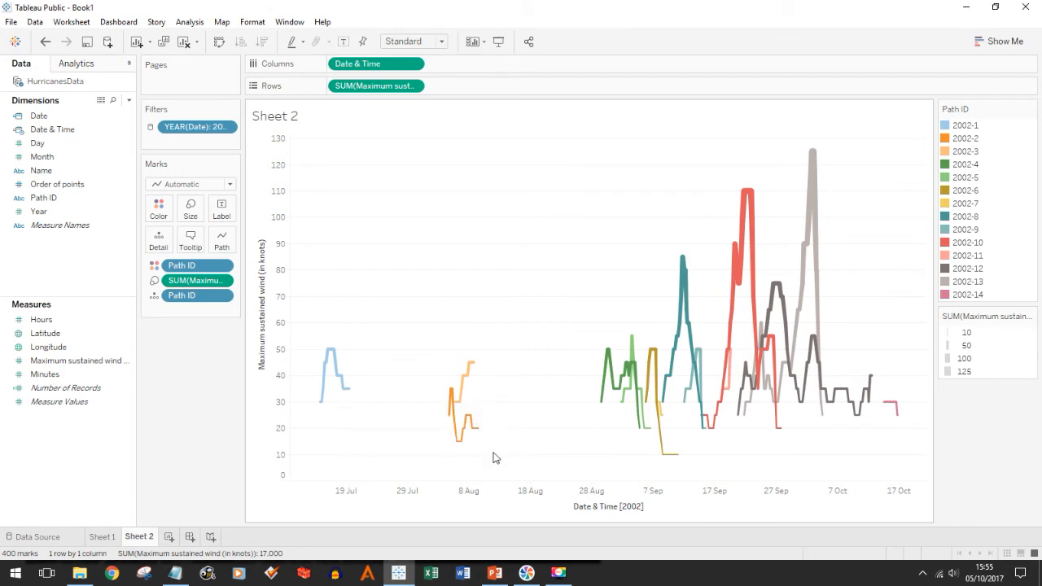
mouse_move(344, 376)
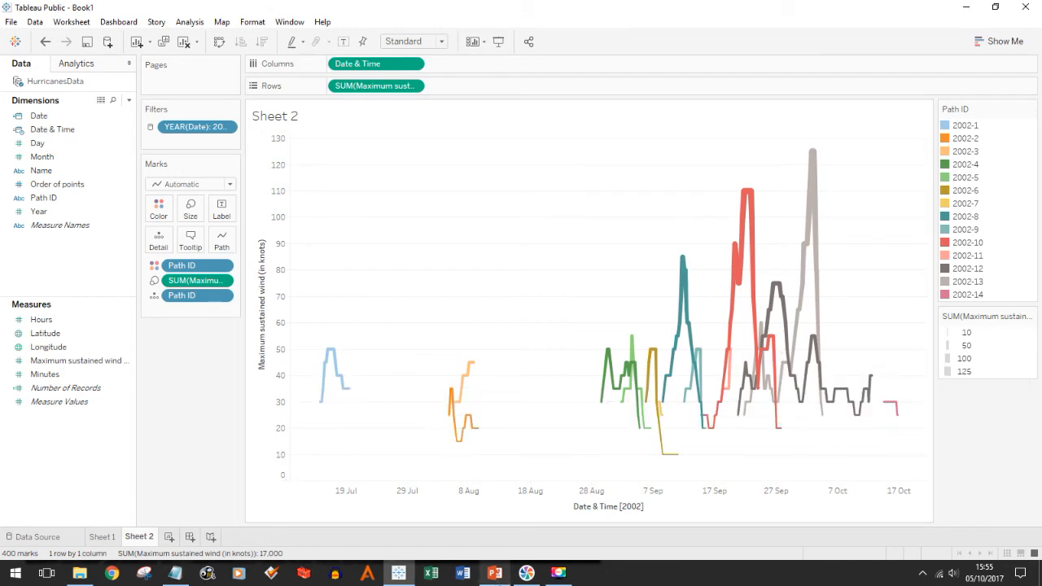
- Remove the title from the Date & Time axis and hide the wind speed axis header
right_click(634, 507)
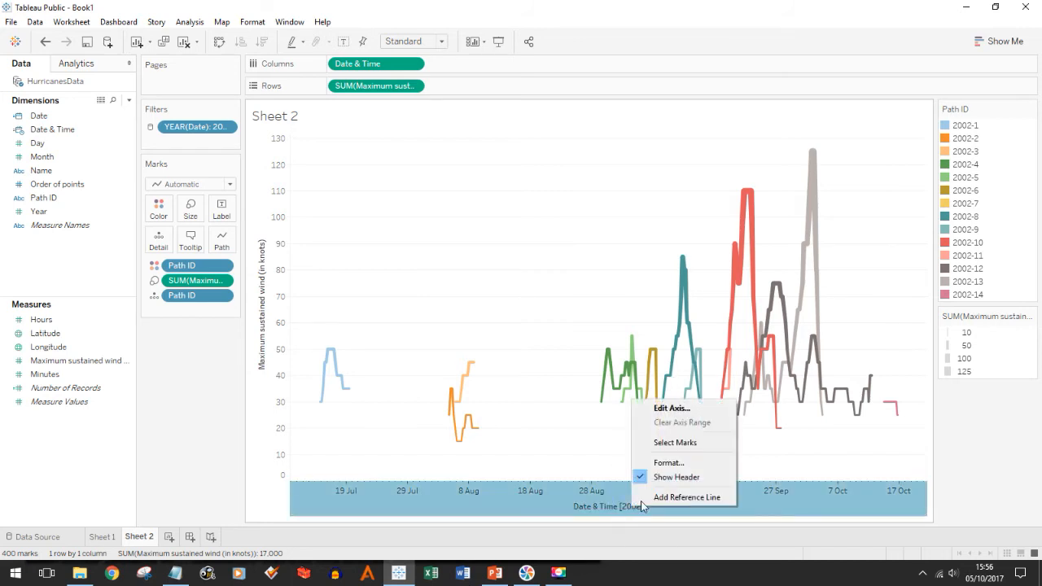
left_click(669, 409)
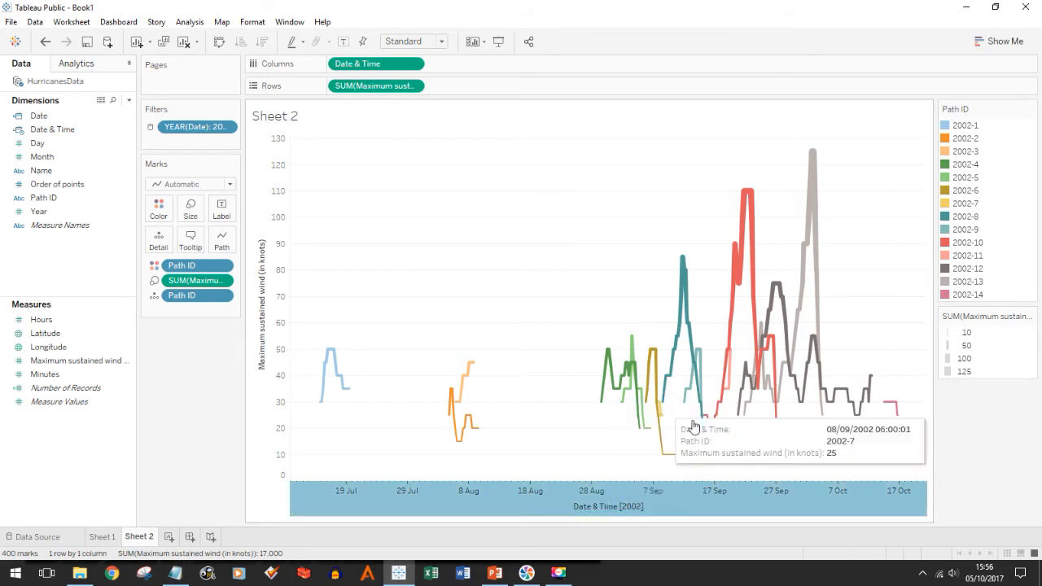
key("BackSpace")
left_click(535, 435)
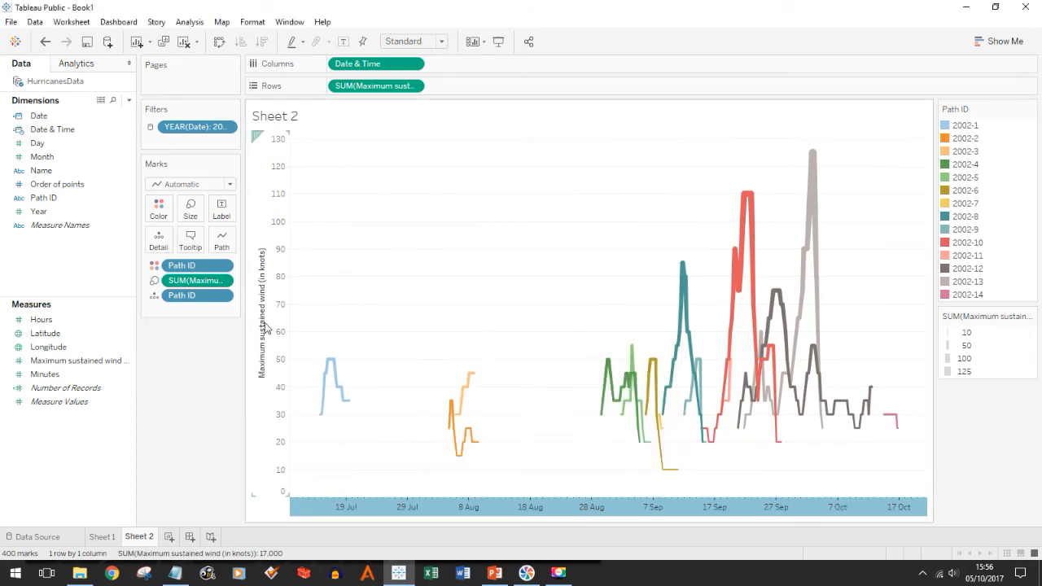
right_click(265, 325)
left_click(314, 401)
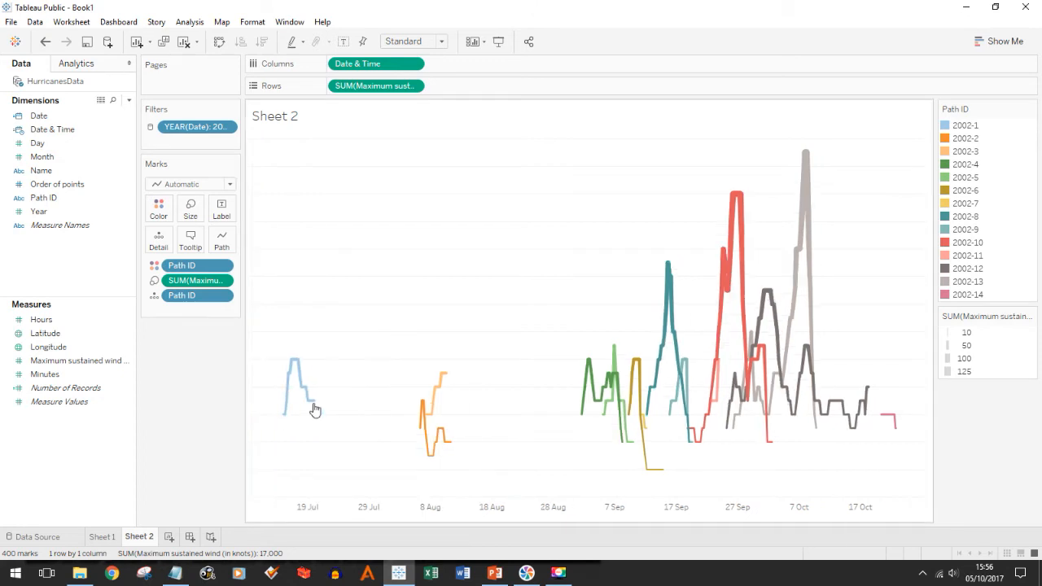
- Label the storm lines with the Name field
left_click(39, 158)
left_click(41, 199)
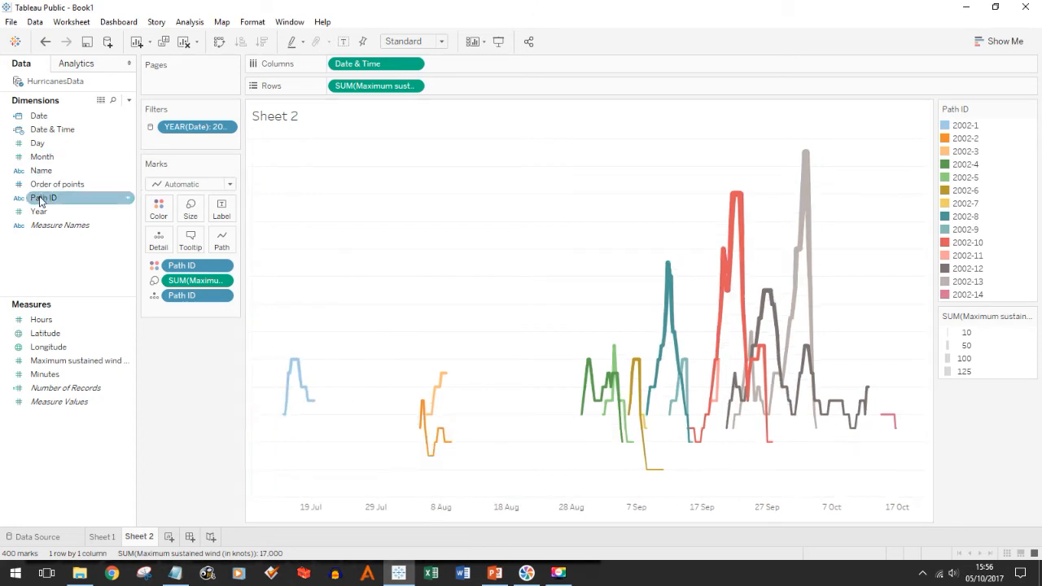
left_click_drag(39, 200, 221, 213)
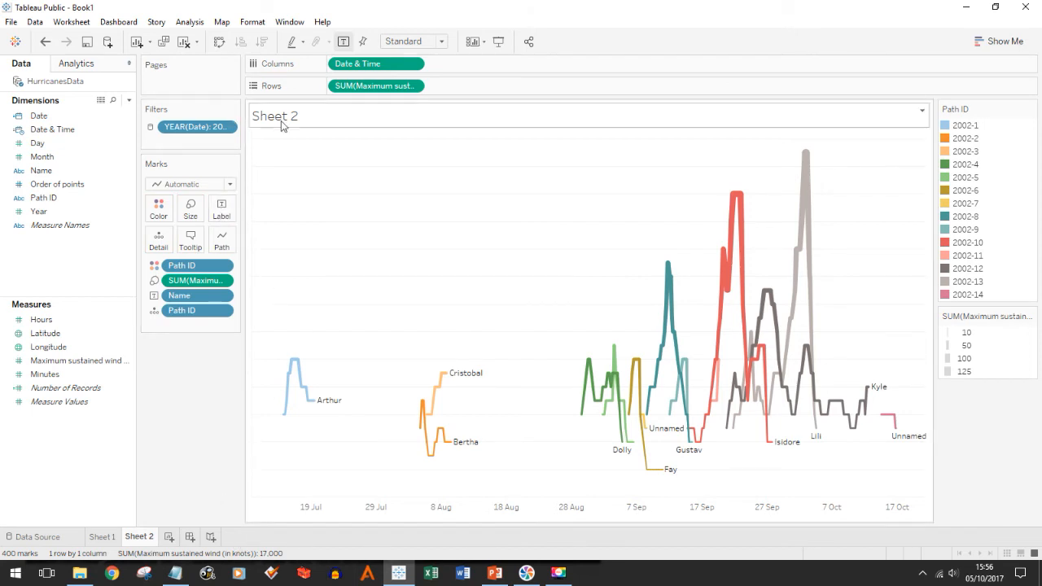
- Replace the sheet title with "Max Sustained Windspeeds Over Time"
double_click(310, 118)
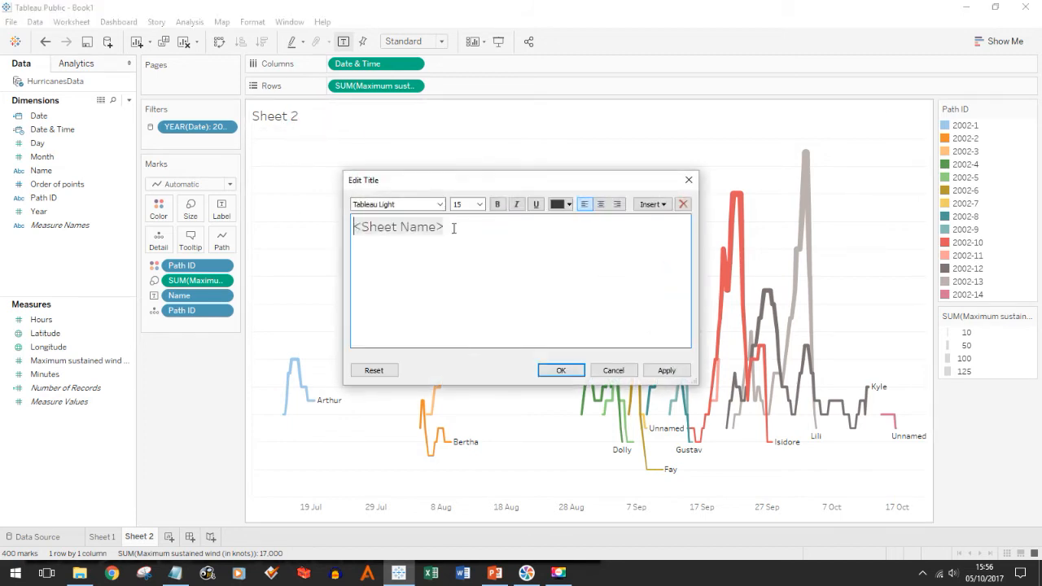
key("ctrl+a")
type("Max")
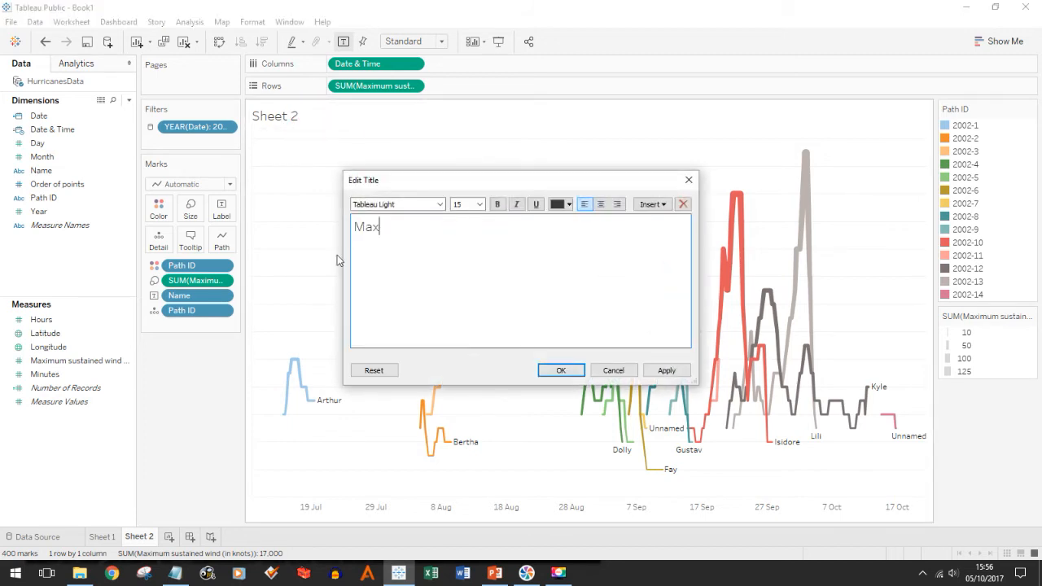
type(" Susstained")
left_click(414, 233)
key("BackSpace")
left_click(478, 224)
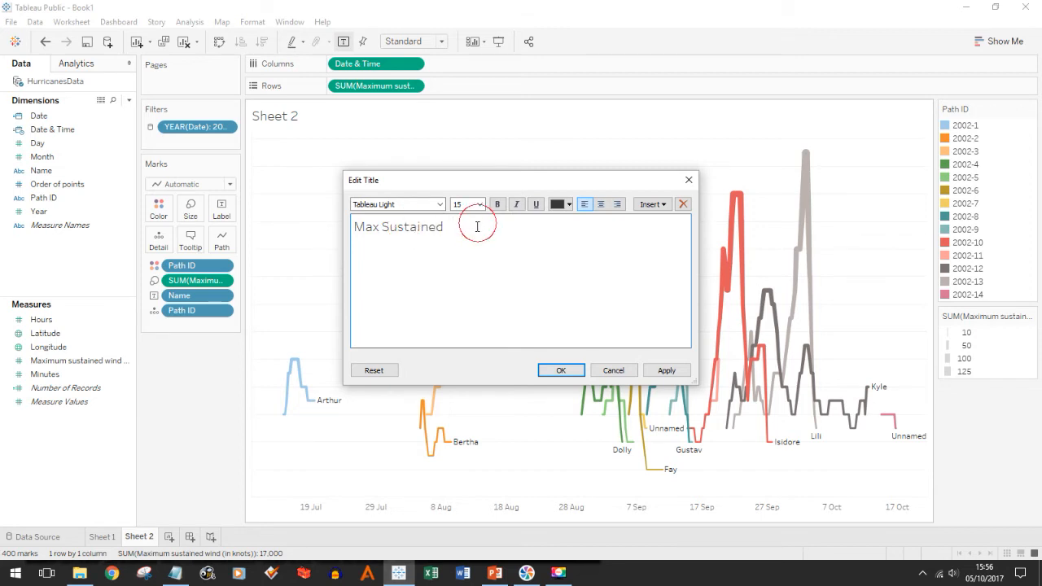
type("Windspeeds Over Time")
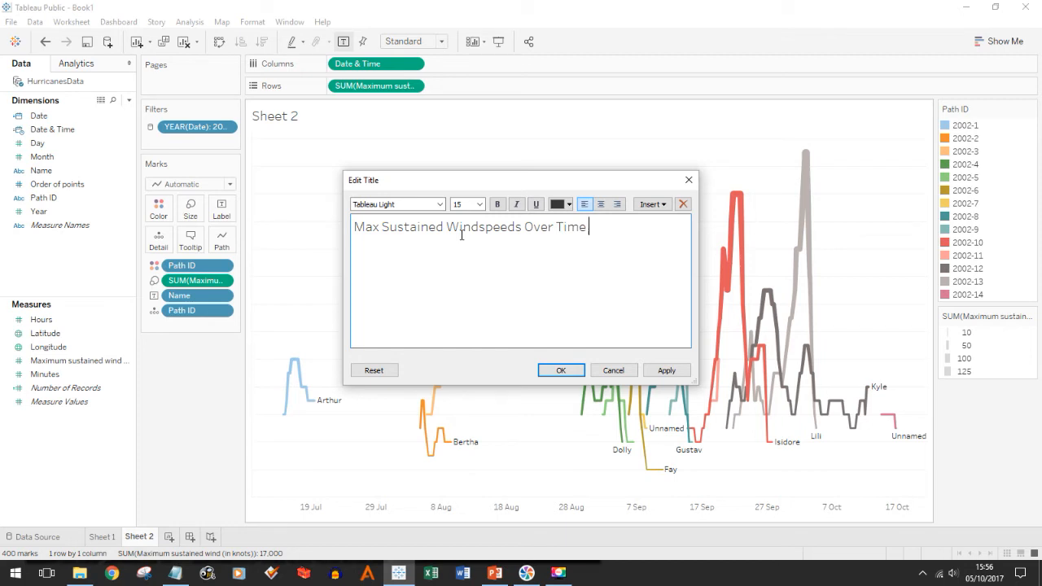
left_click(566, 369)
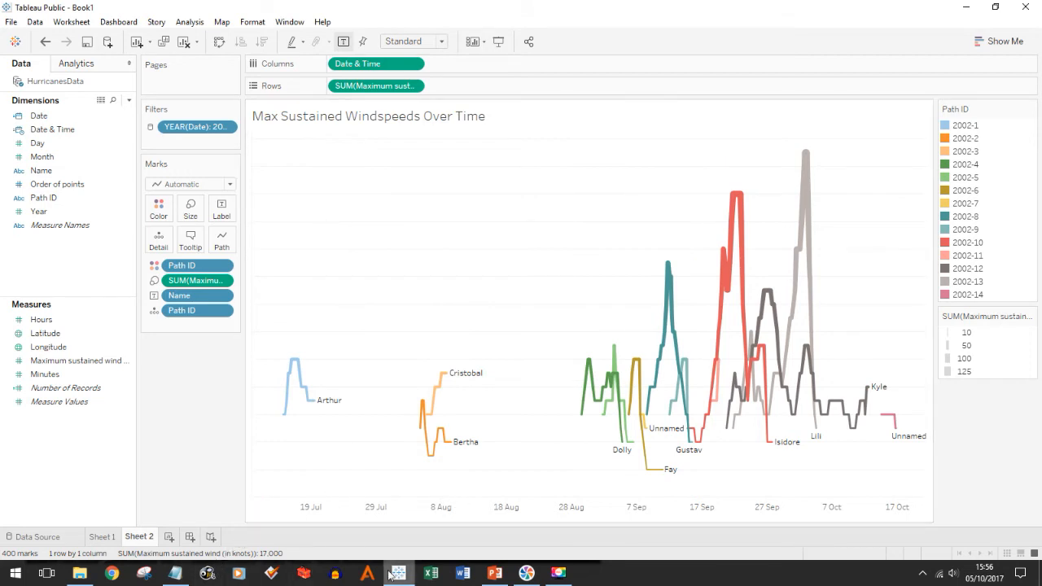
- Add a third worksheet and switch to HurricanesCalculations.txt in Notepad to review the remaining calculation formulas
left_click(170, 538)
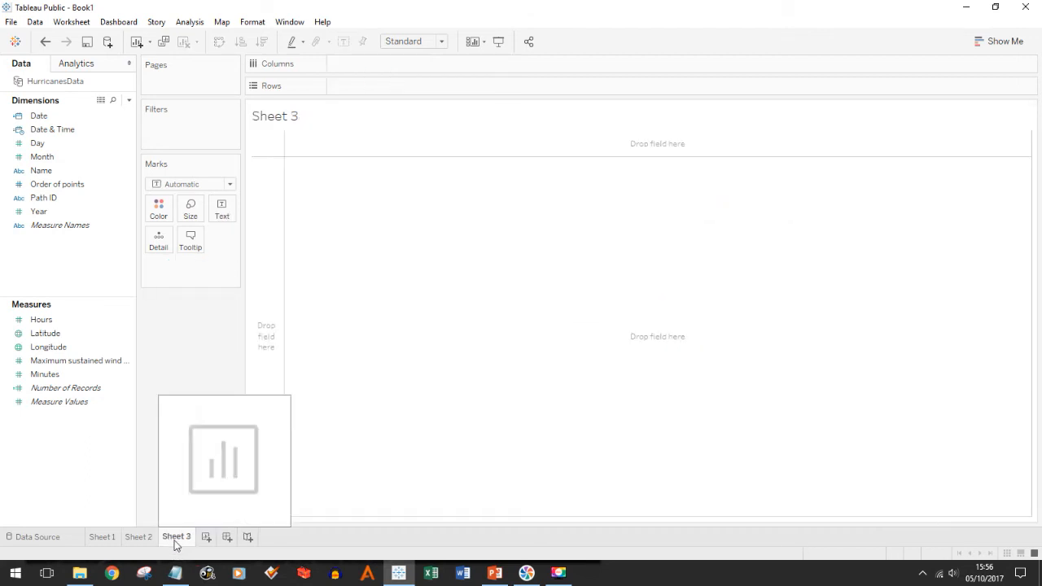
left_click(174, 573)
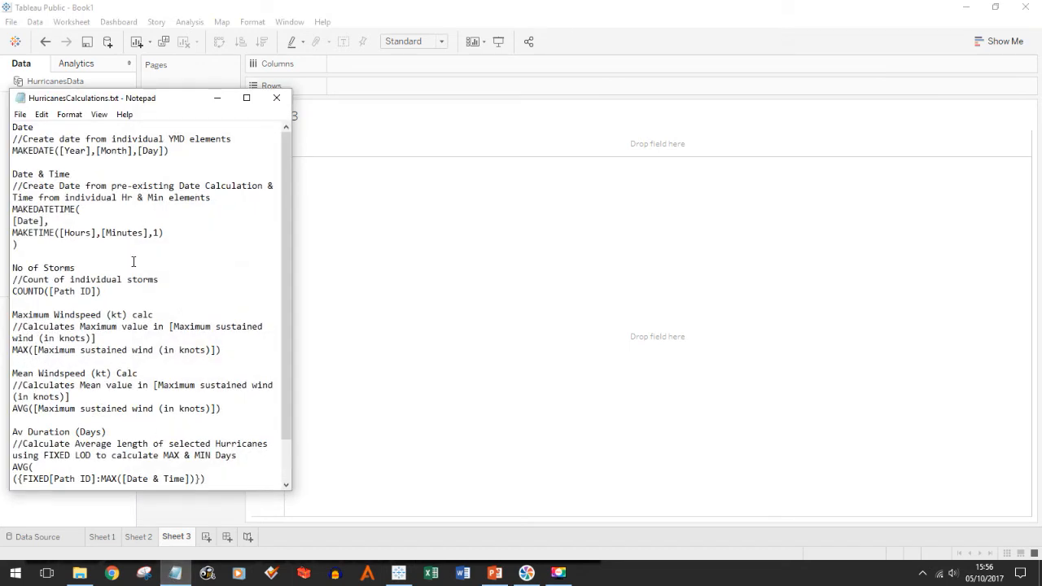
left_click_drag(290, 232, 289, 277)
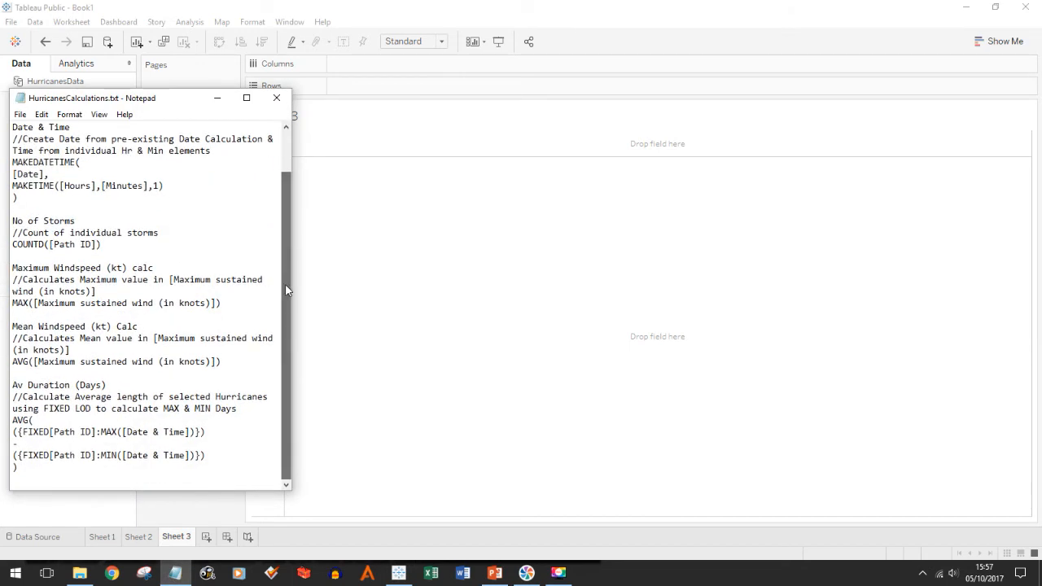
- Cut the No of Storms calculation out of the HurricanesCalculations.txt notes and switch back to Tableau Public
left_click_drag(102, 245, 2, 221)
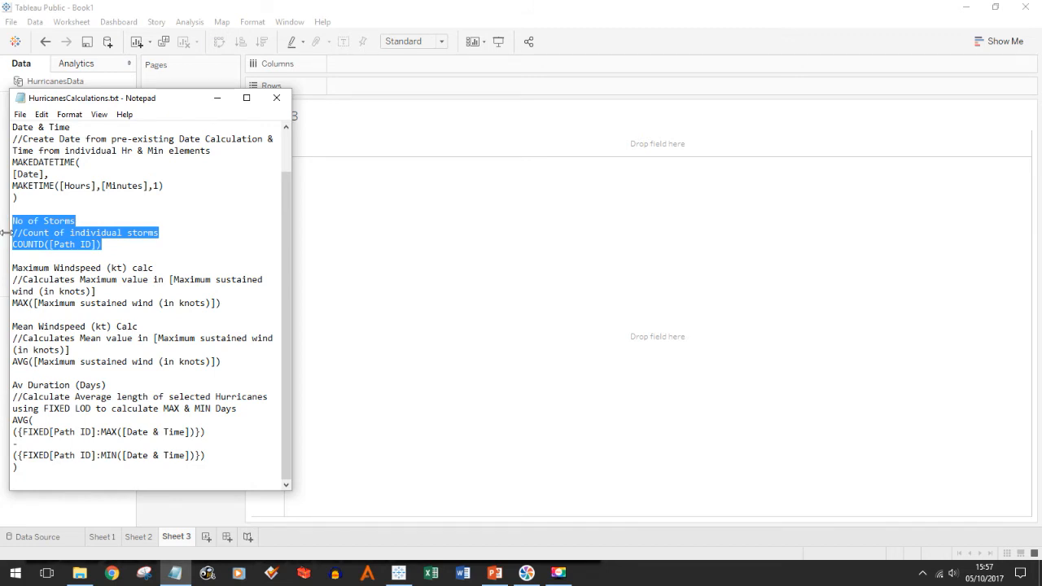
key("ctrl+x")
left_click(547, 339)
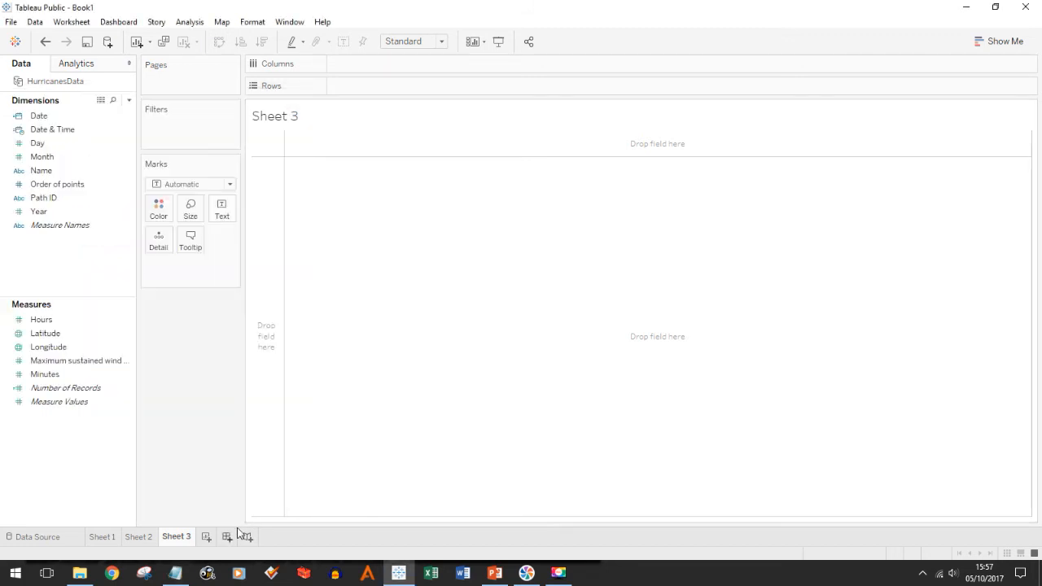
- Create a calculated field named No of Storms with the comment //Count of individual storms and the formula COUNTD([Path ID])
left_click(129, 100)
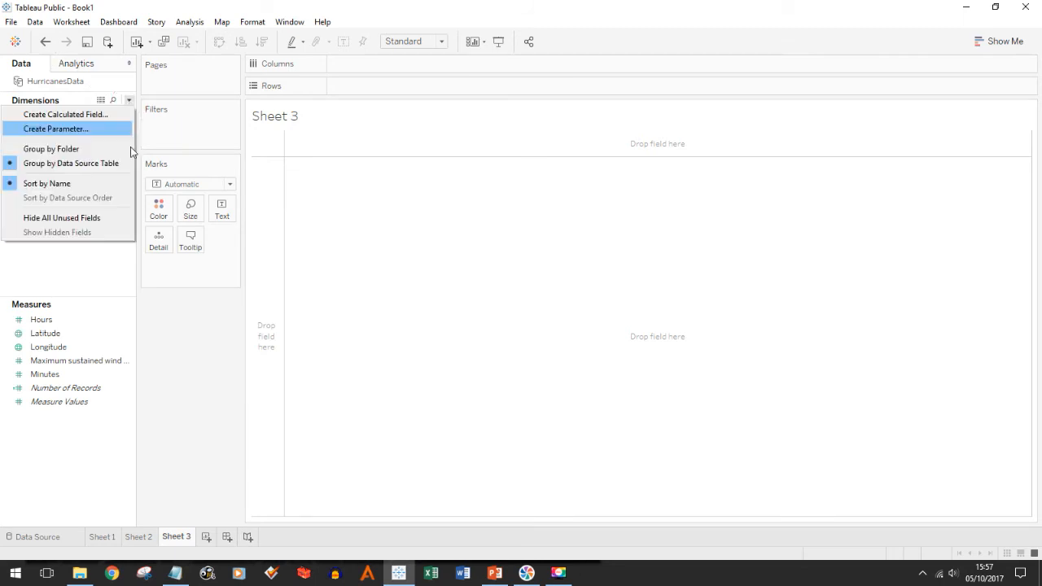
left_click(65, 114)
left_click(451, 277)
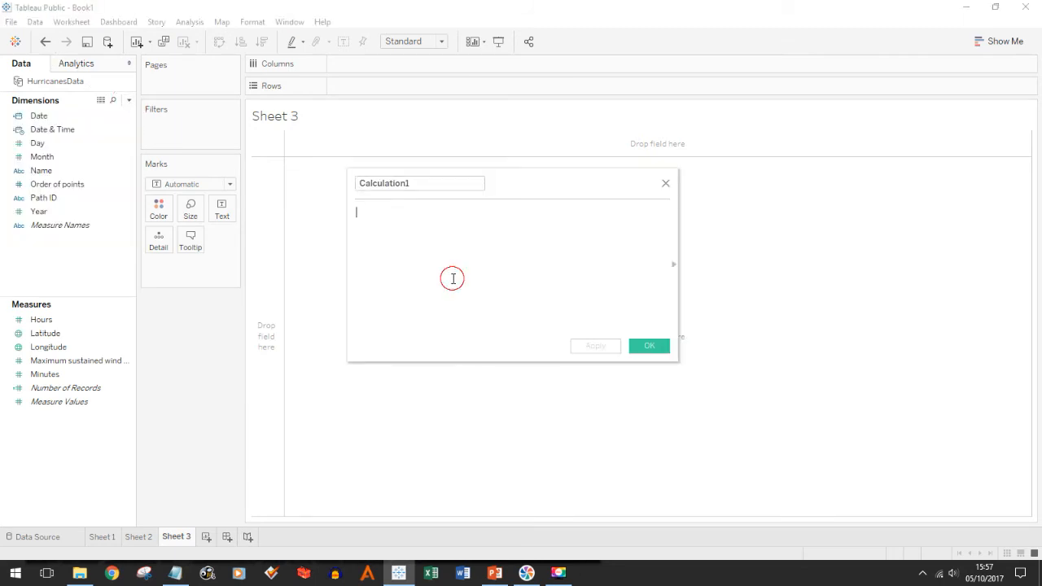
key("ctrl+v")
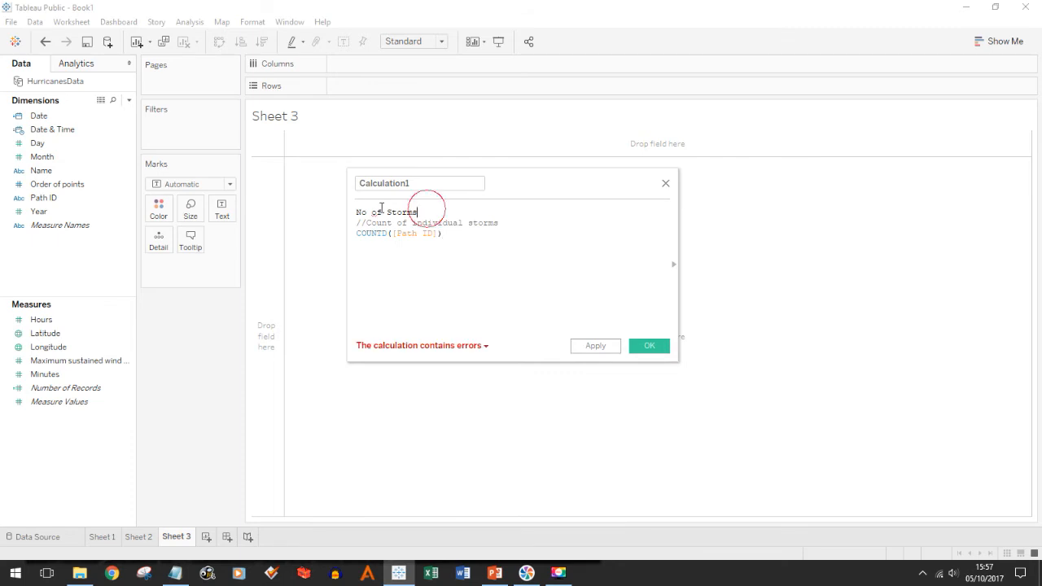
left_click_drag(426, 208, 350, 206)
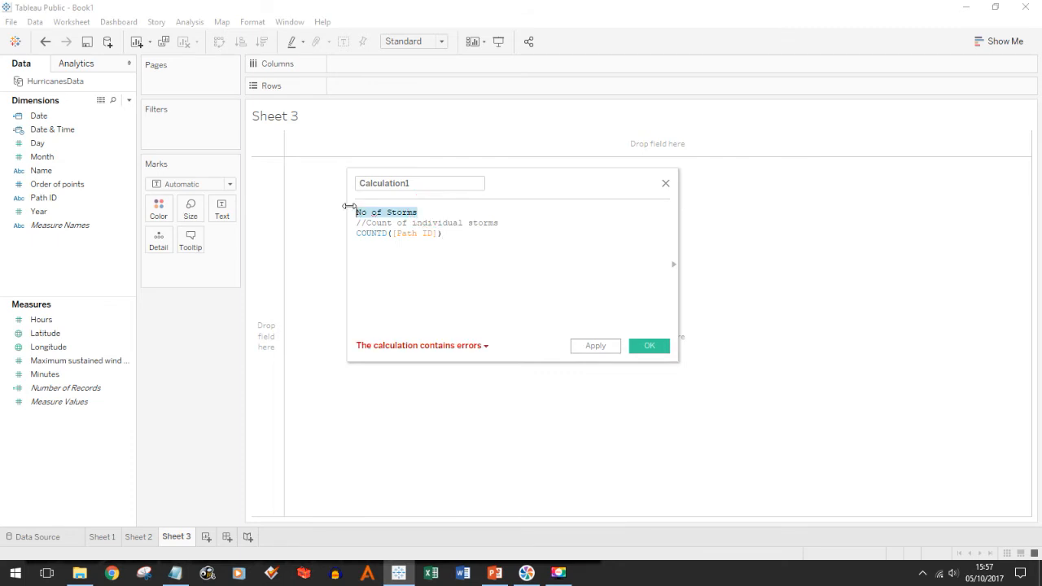
double_click(419, 183)
type("No of Storms")
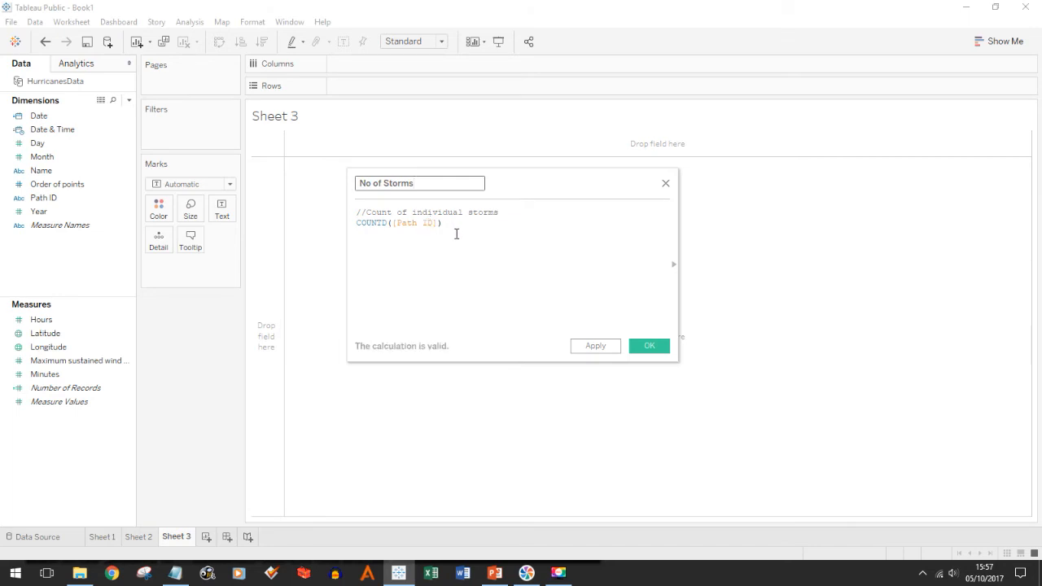
left_click(651, 346)
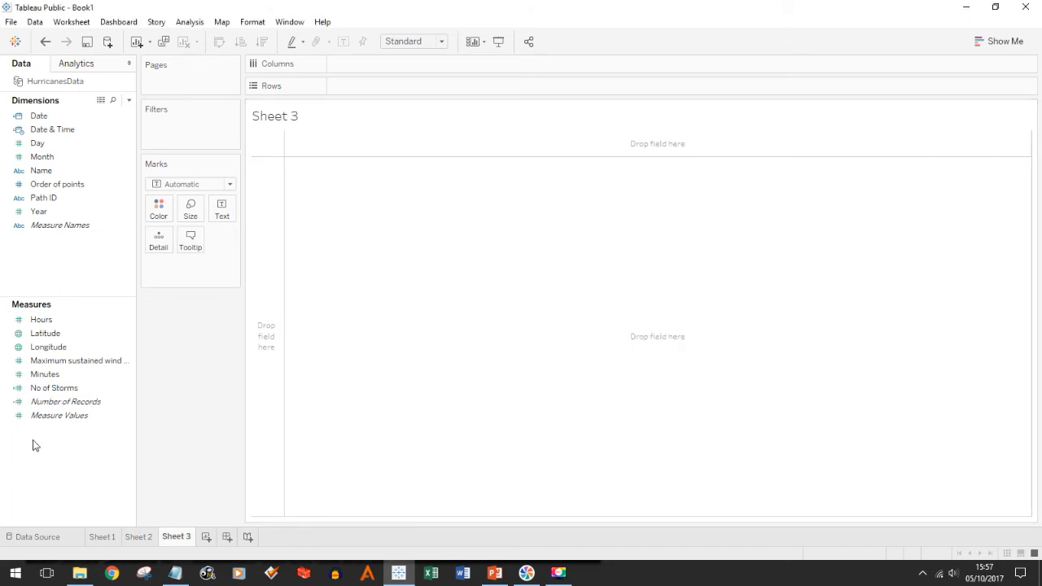
- Show No of Storms as a text value on Sheet 3 and add a fourth worksheet
left_click_drag(54, 391, 465, 381)
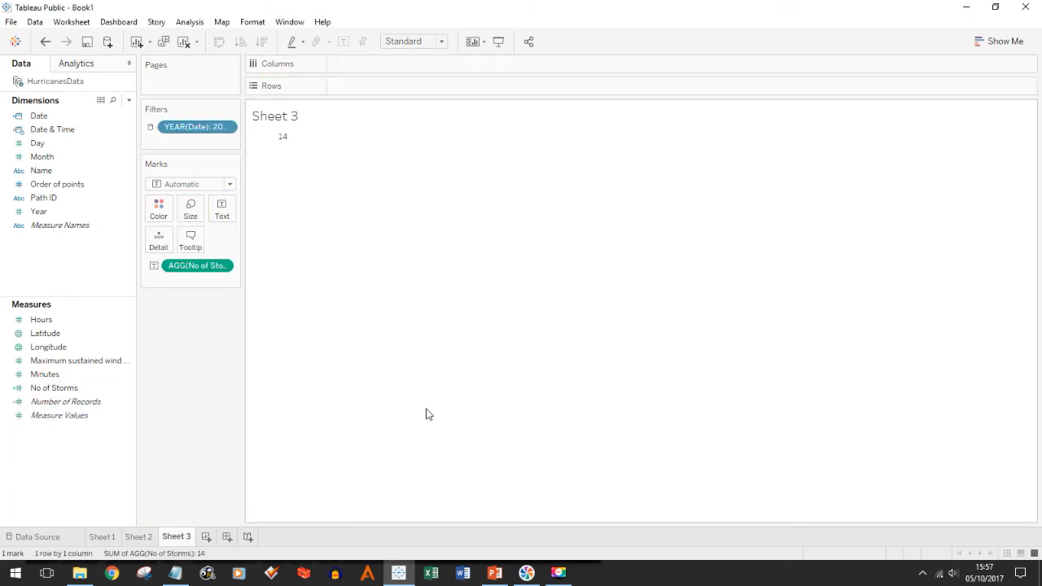
left_click(207, 537)
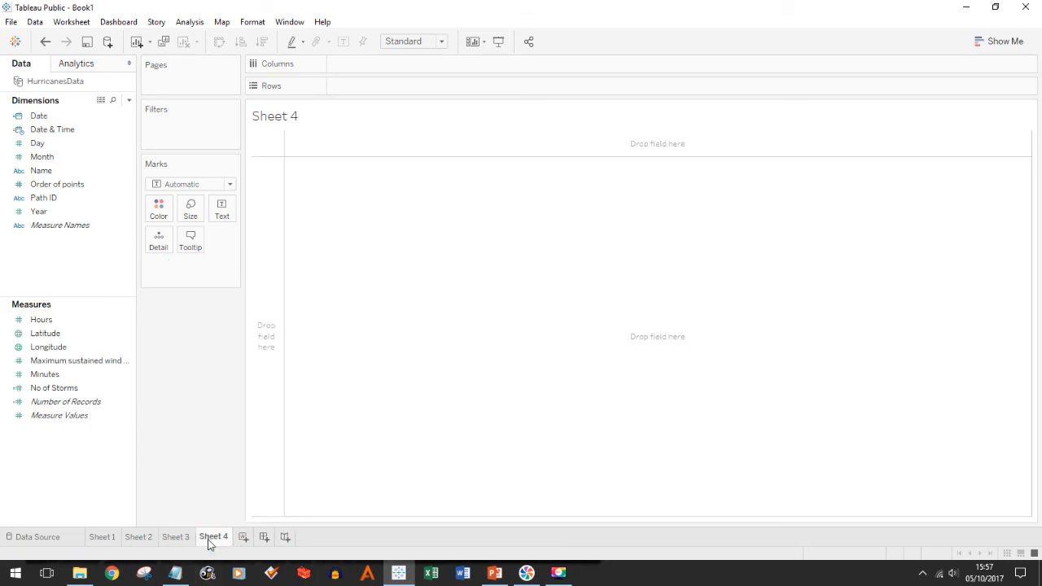
- Cut the Maximum Windspeed (kt) calc text out of the Notepad file and switch back to Tableau Public
left_click(177, 575)
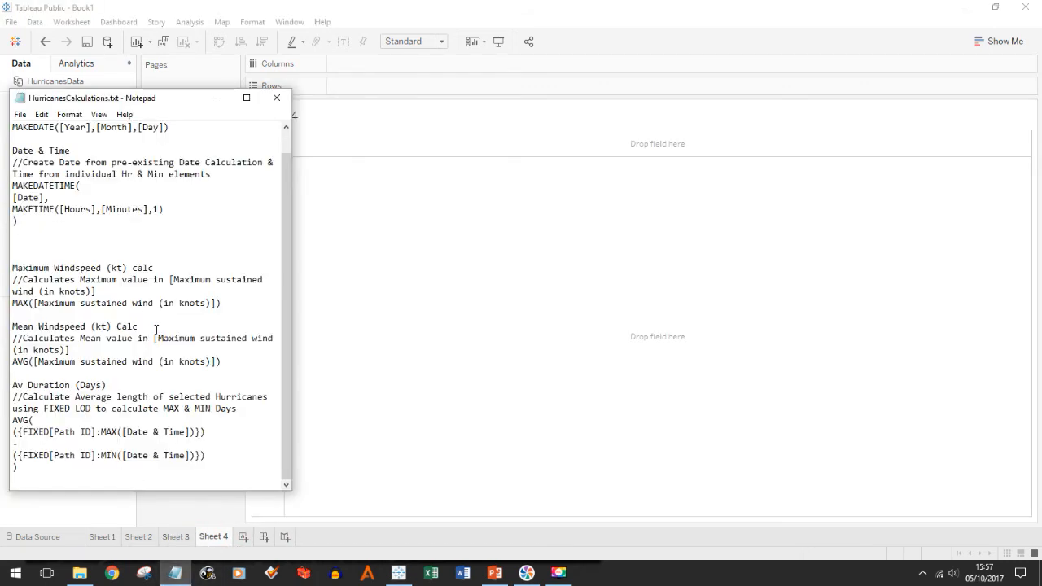
left_click_drag(228, 304, 7, 268)
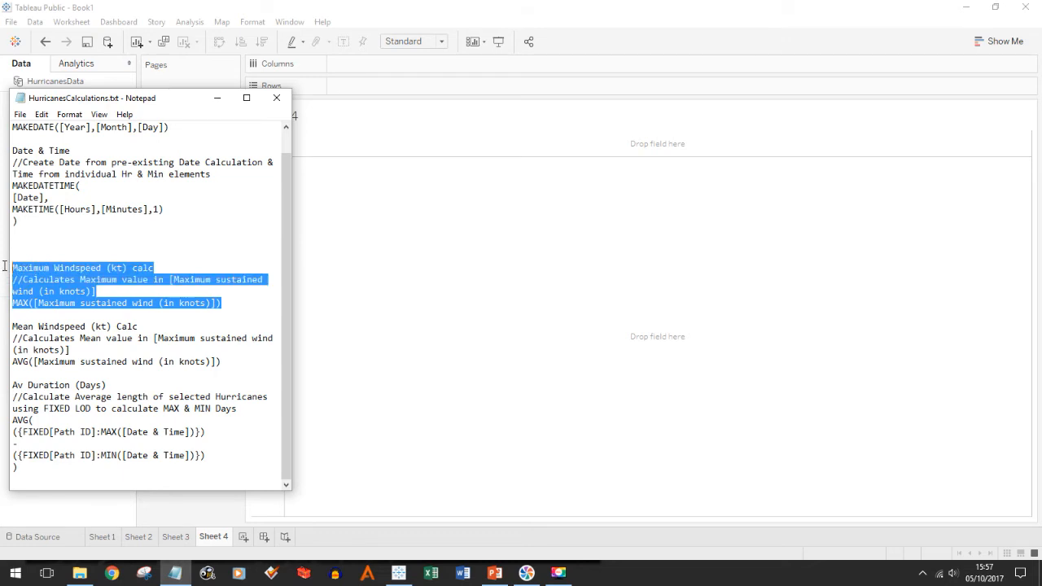
key("Delete")
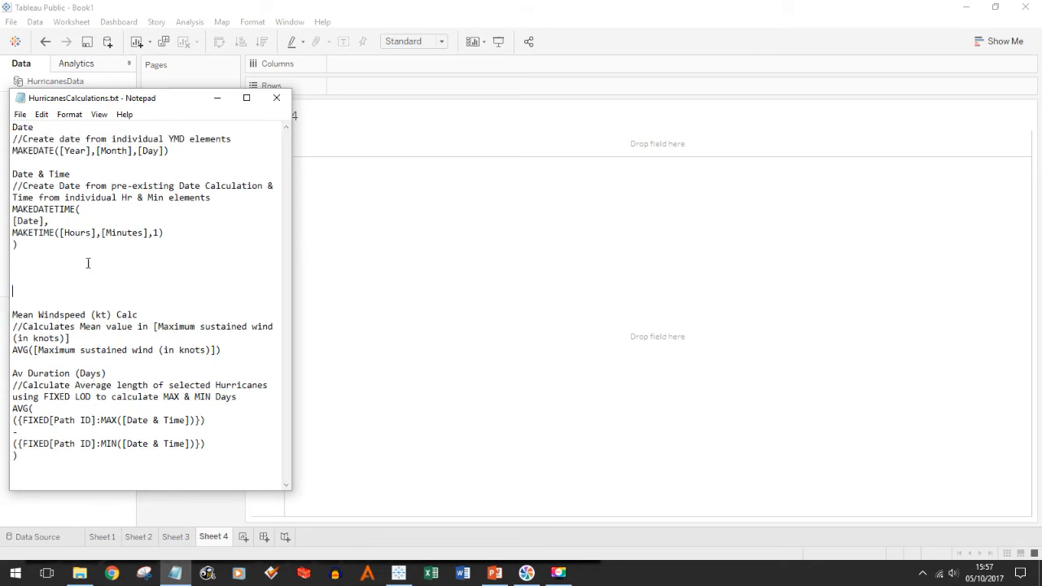
left_click(226, 5)
- Create a calculated field named Maximum Windspeed (kt) calc with the formula MAX([Maximum sustained wind (in knots)]) and its explanatory comment
left_click(129, 100)
left_click(106, 117)
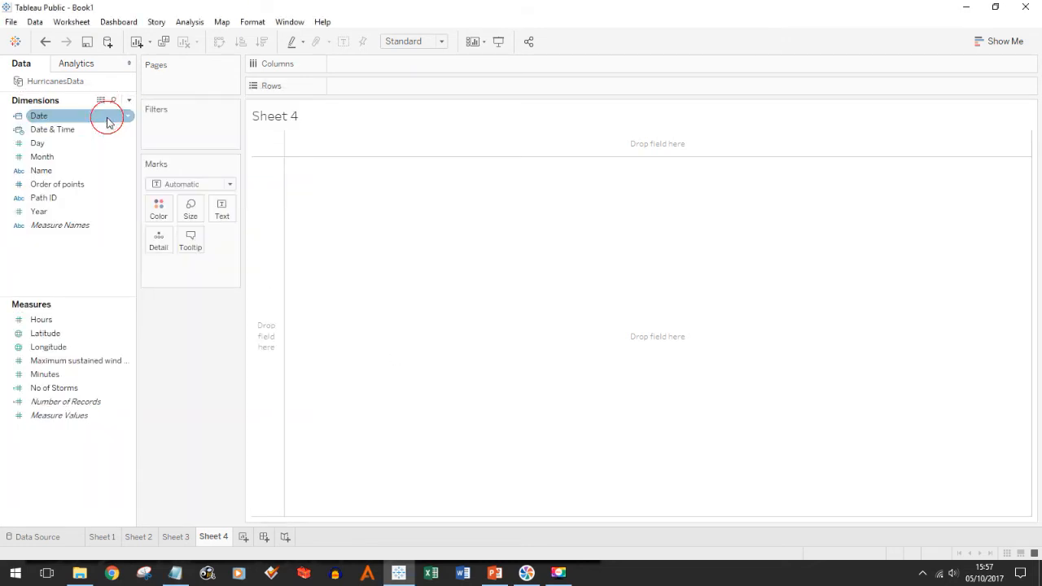
key("ctrl+v")
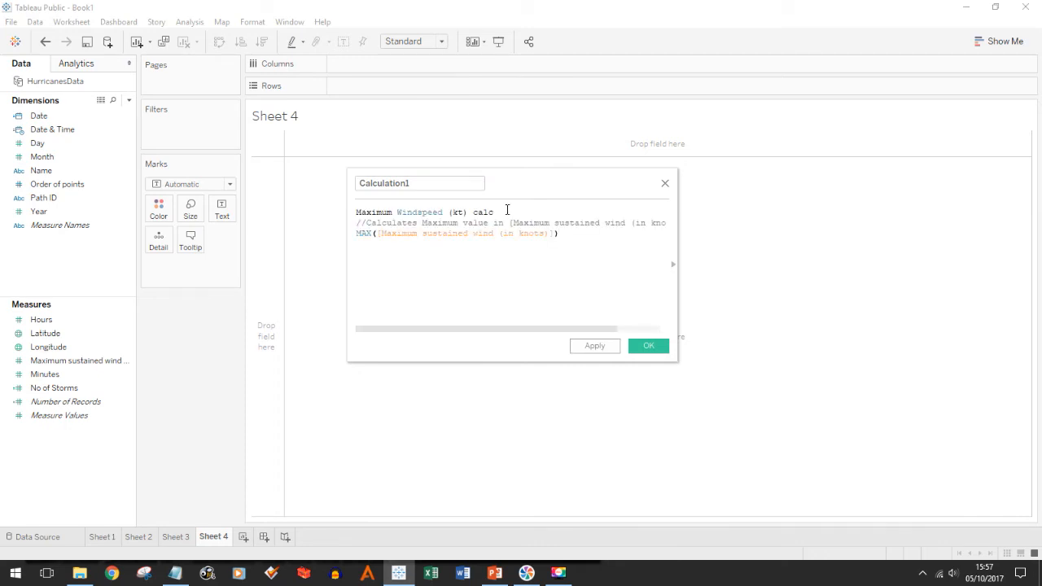
left_click_drag(506, 210, 333, 211)
key("BackSpace")
left_click(420, 184)
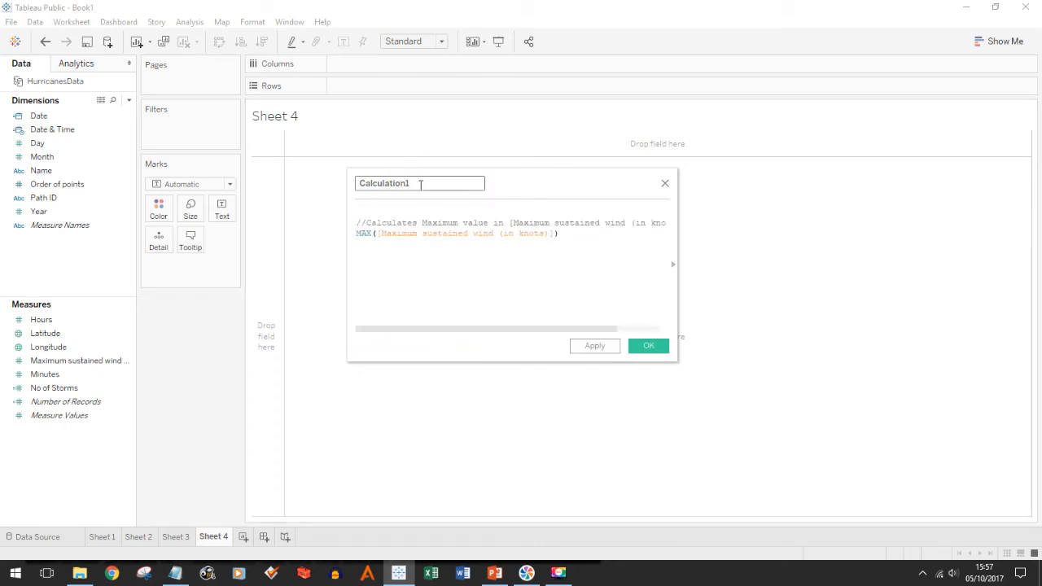
left_click_drag(421, 184, 337, 186)
key("ctrl+v")
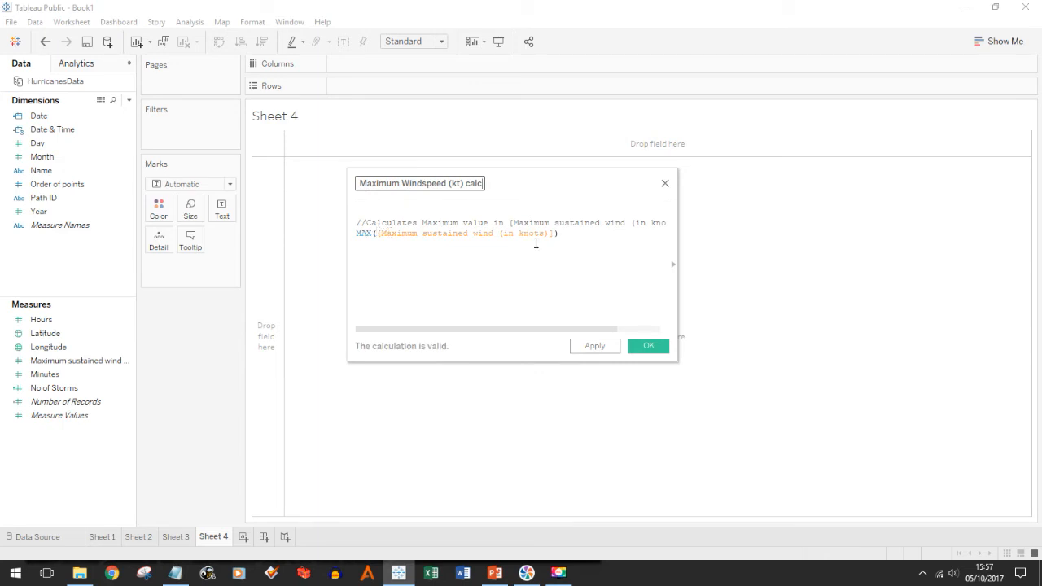
left_click(656, 349)
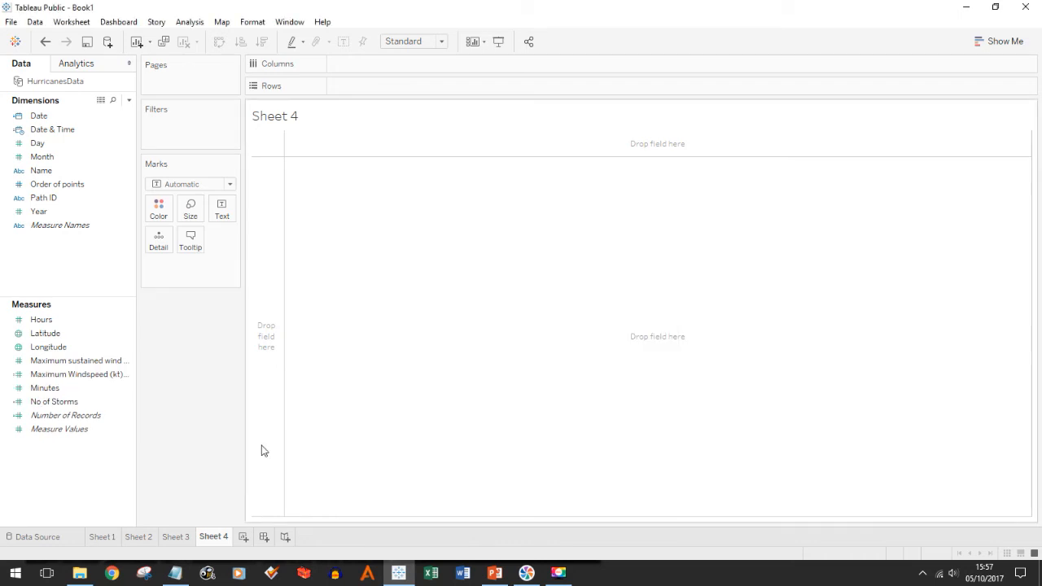
- Place Maximum Windspeed (kt) calc in the Sheet 4 view and add a fifth worksheet
left_click_drag(76, 374, 472, 377)
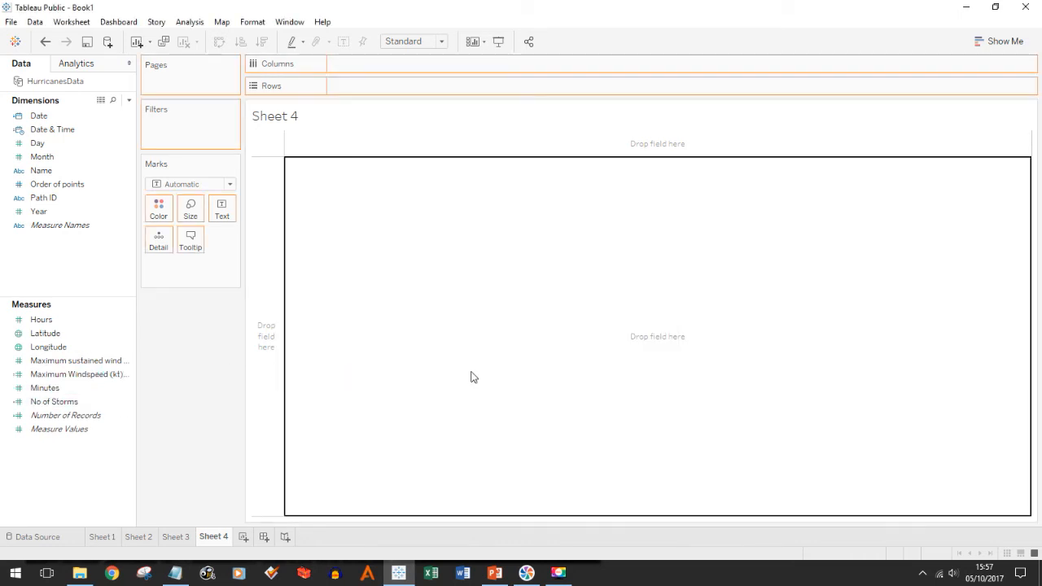
left_click(243, 538)
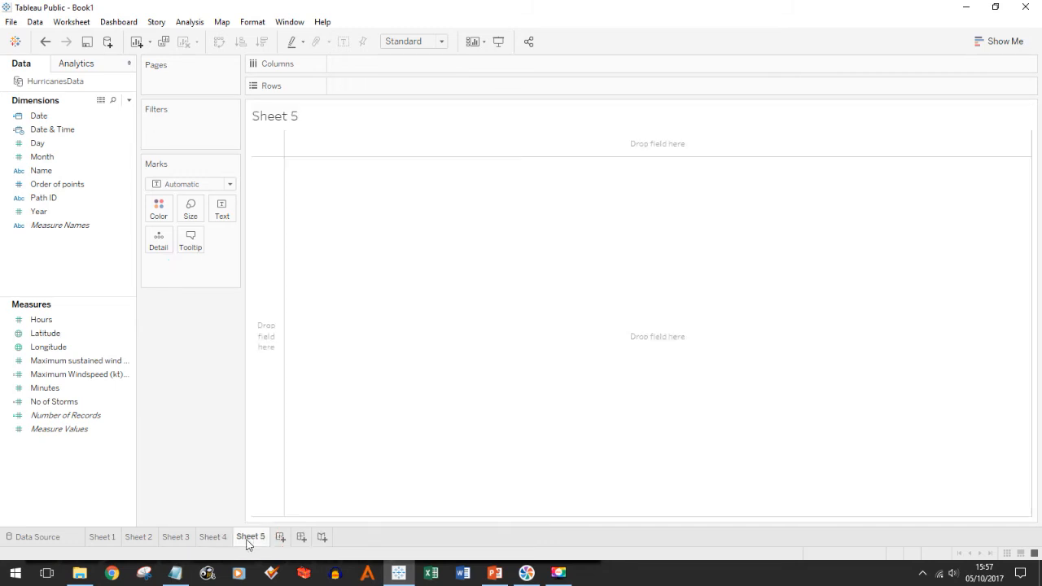
- Check the mean windspeed formula in Notepad, and duplicate the Maximum Windspeed (kt) calc field in Tableau Public
left_click(175, 573)
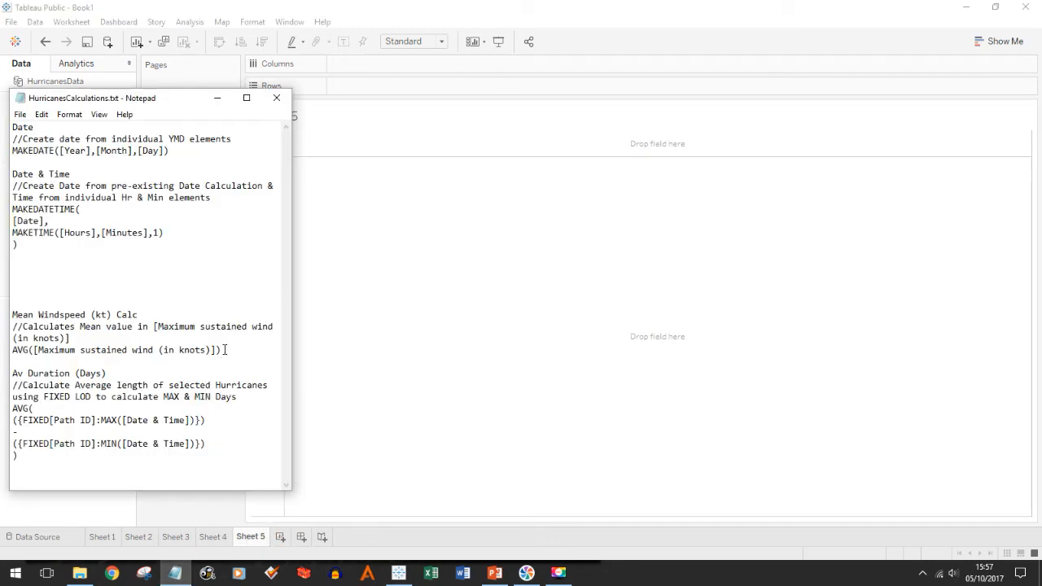
left_click(217, 98)
left_click(110, 362)
left_click(81, 377)
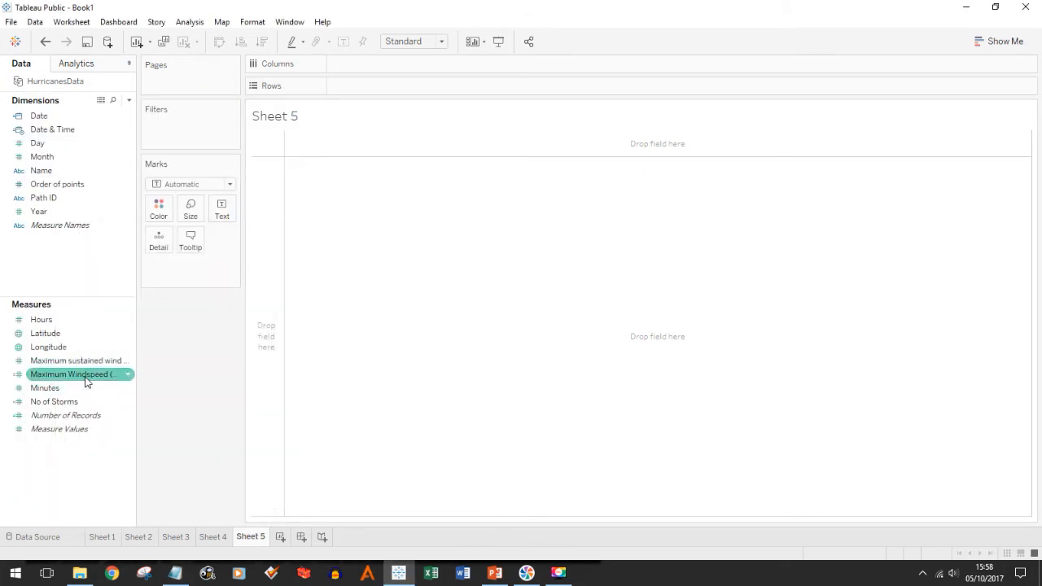
right_click(86, 378)
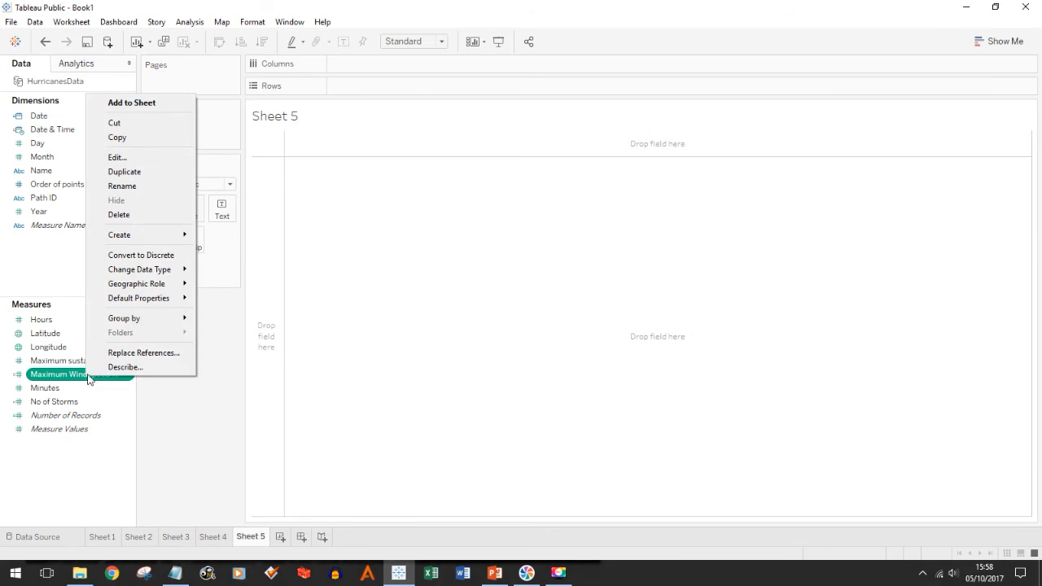
left_click(128, 172)
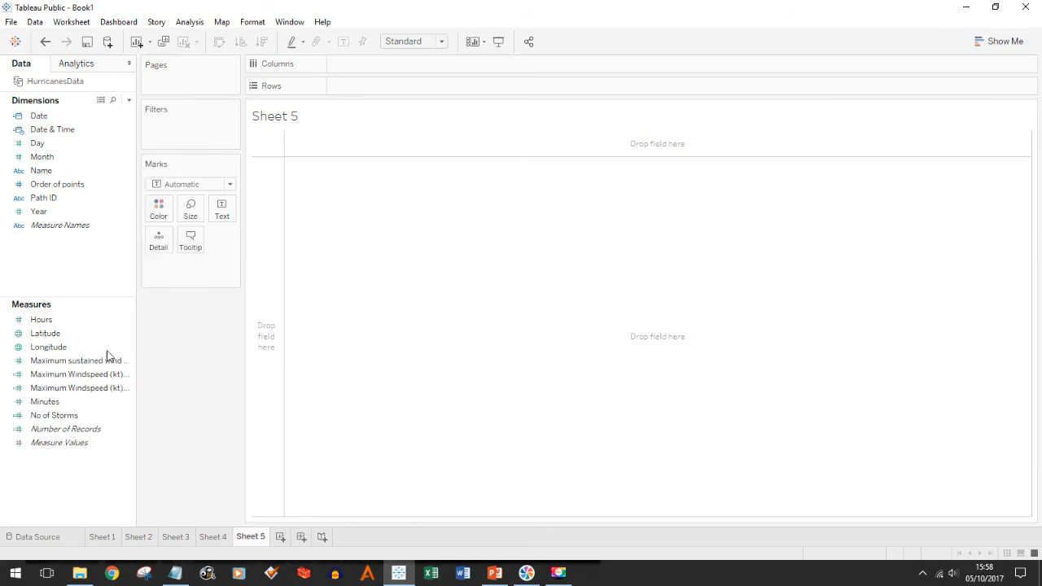
- Rename the duplicated windspeed field as Mean Windspeed (kt) calc
right_click(87, 392)
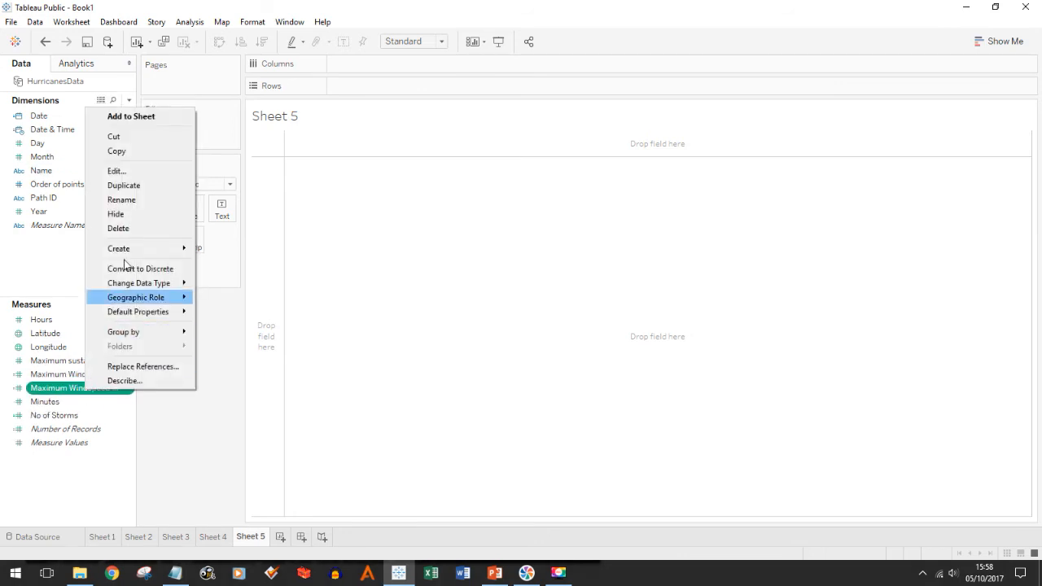
left_click(134, 207)
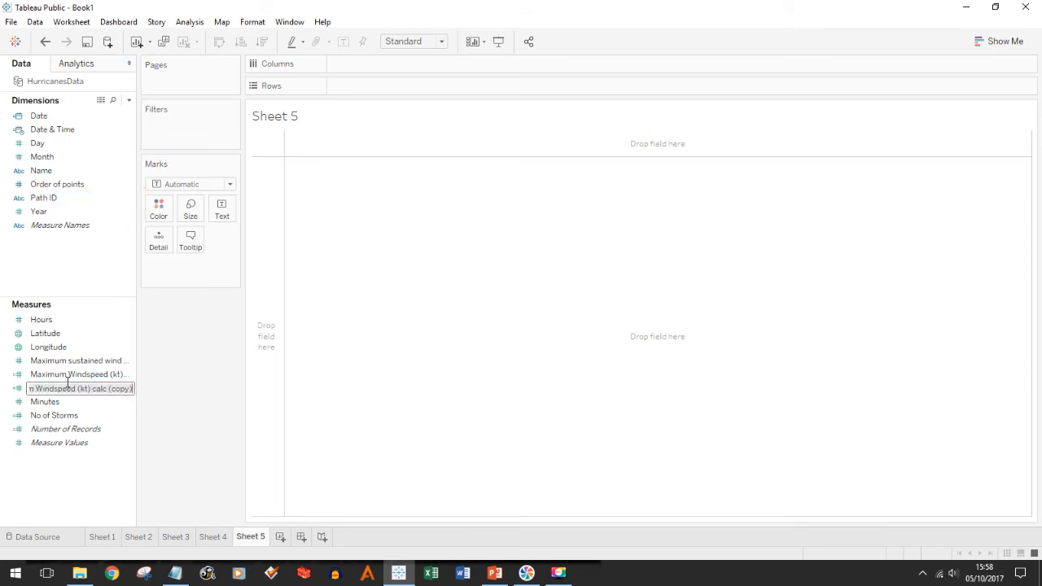
left_click(111, 389)
left_click_drag(97, 389, 3, 389)
left_click(69, 387)
key("BackSpace")
key("BackSpace")
key("BackSpace")
key("BackSpace")
key("BackSpace")
key("BackSpace")
key("BackSpace")
key("BackSpace")
type("Mean")
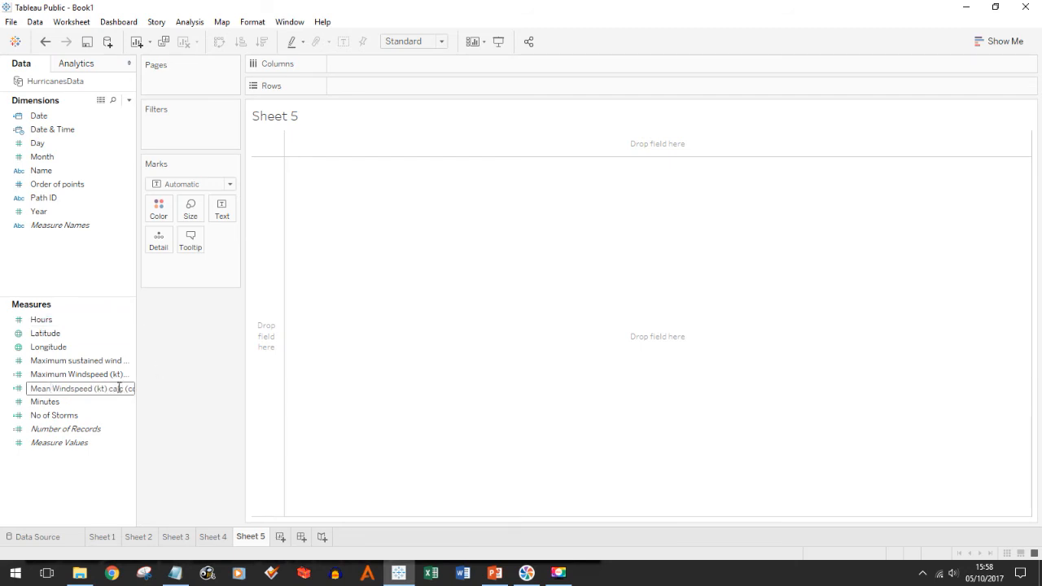
left_click_drag(125, 390, 179, 390)
key("BackSpace")
key("BackSpace")
- Change the Mean Windspeed (kt) calc formula to AVG([Maximum sustained wind (in knots)]) and its comment wording to Mean
right_click(23, 390)
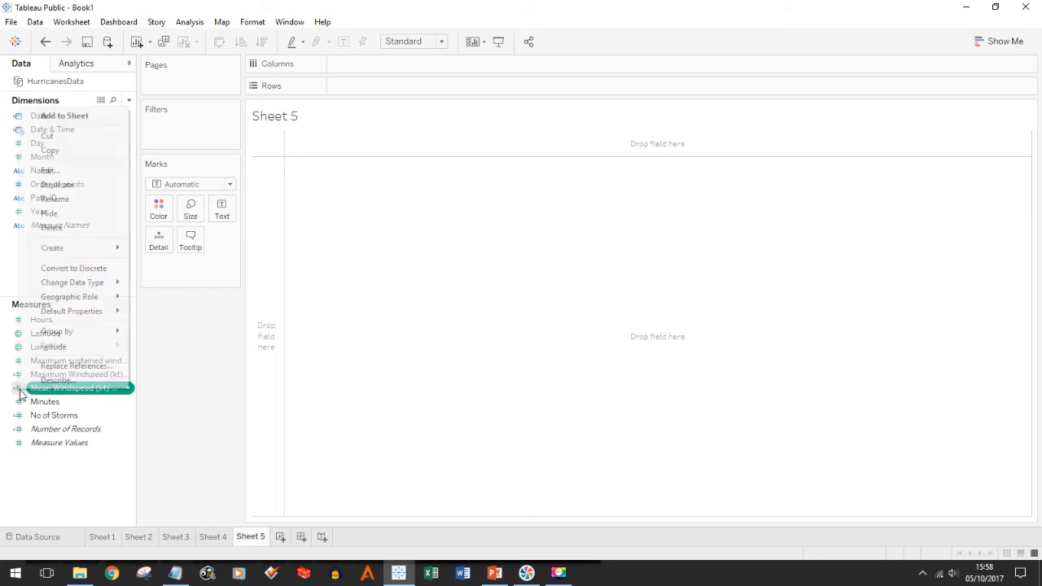
left_click(95, 169)
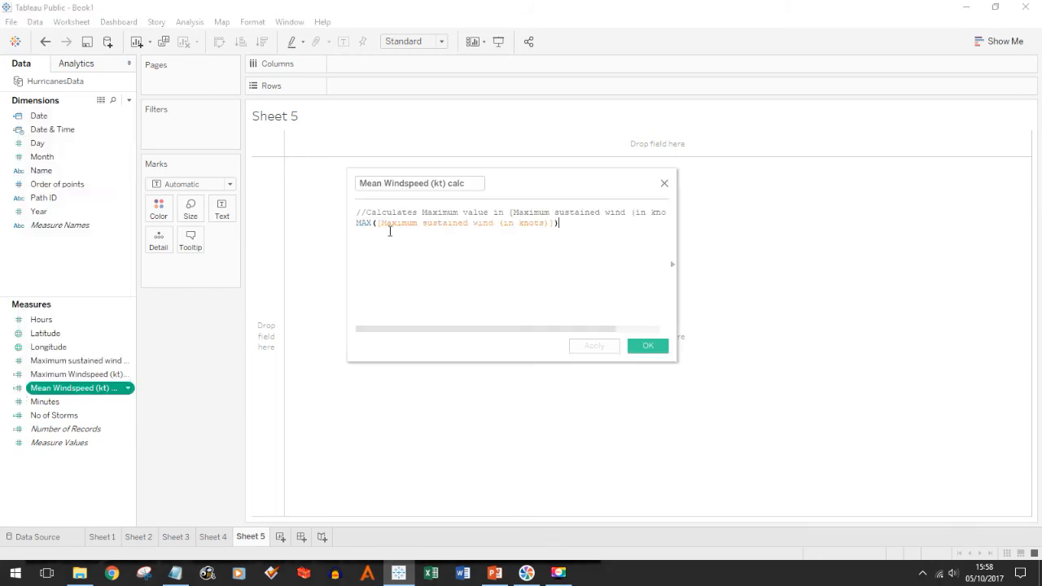
double_click(368, 223)
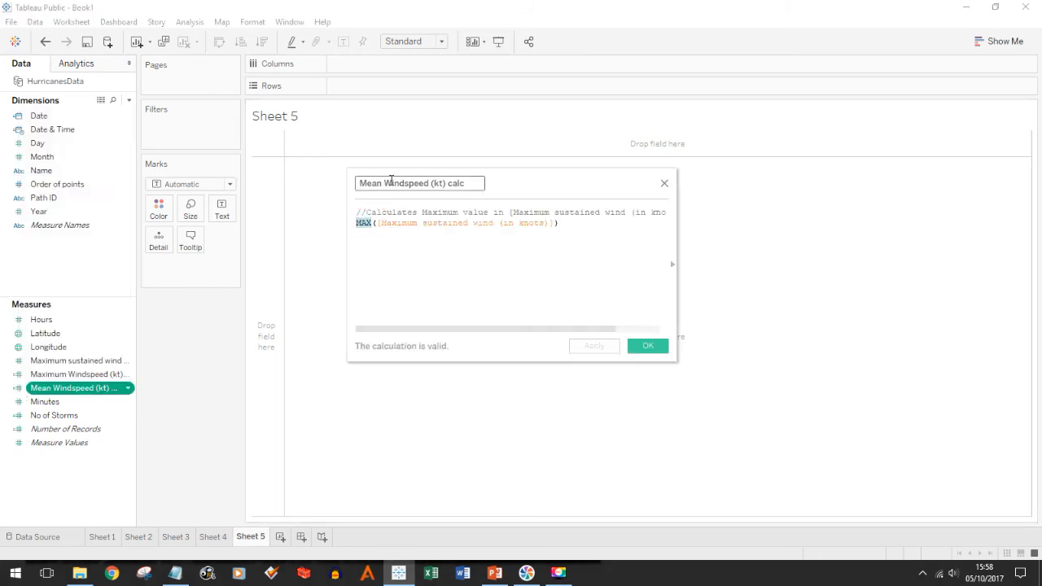
type("AVG")
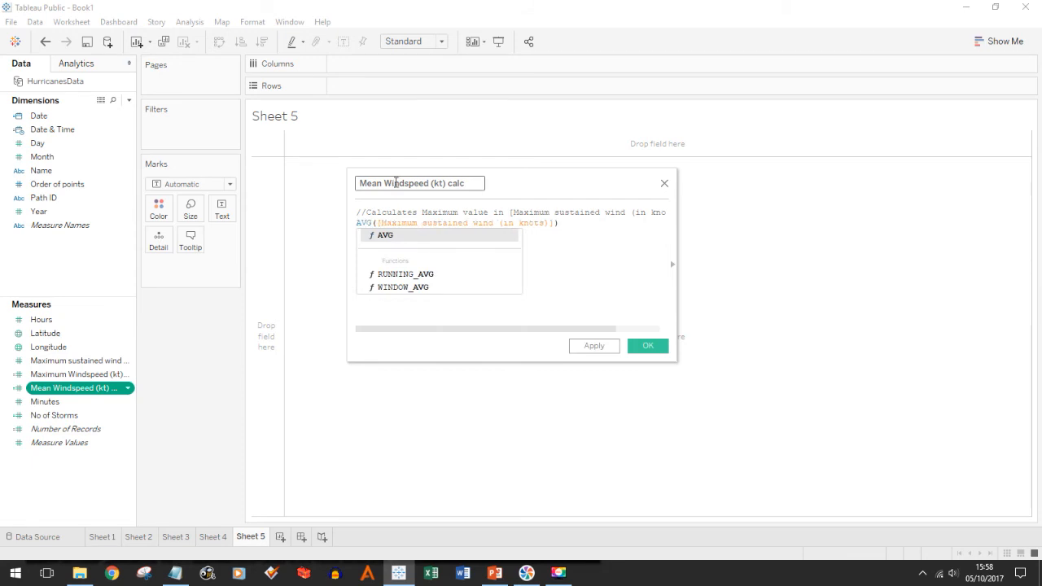
left_click(388, 235)
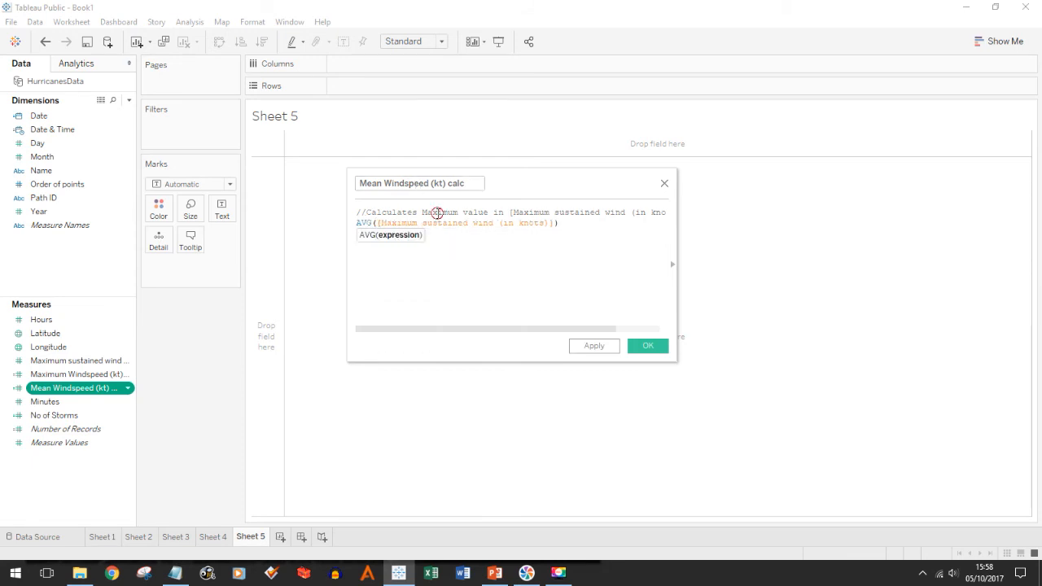
double_click(438, 213)
type("Mean")
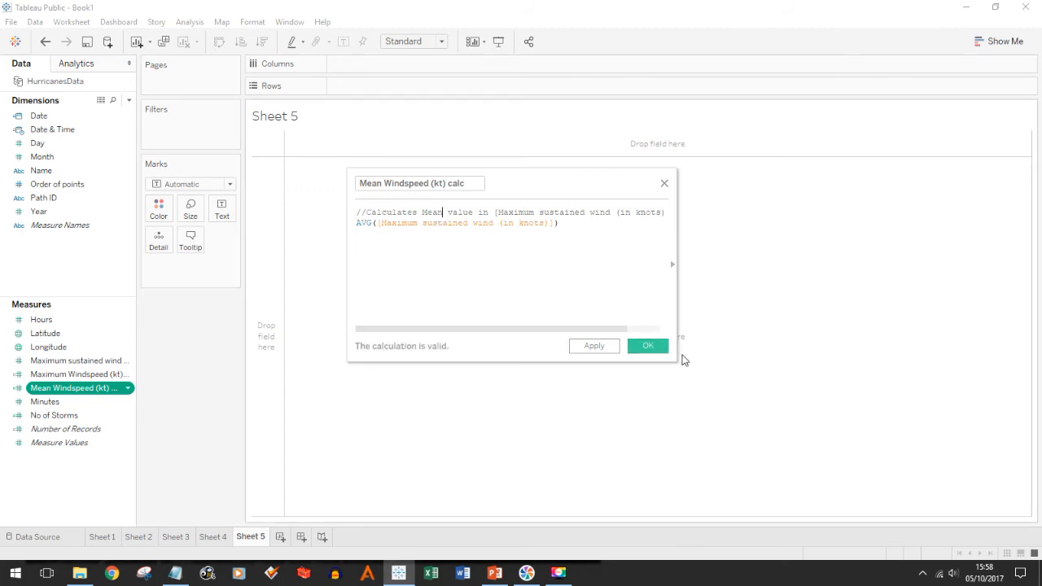
left_click(648, 348)
- Show Mean Windspeed (kt) calc as a text value on Sheet 5 and add a sixth worksheet
left_click_drag(65, 389, 481, 382)
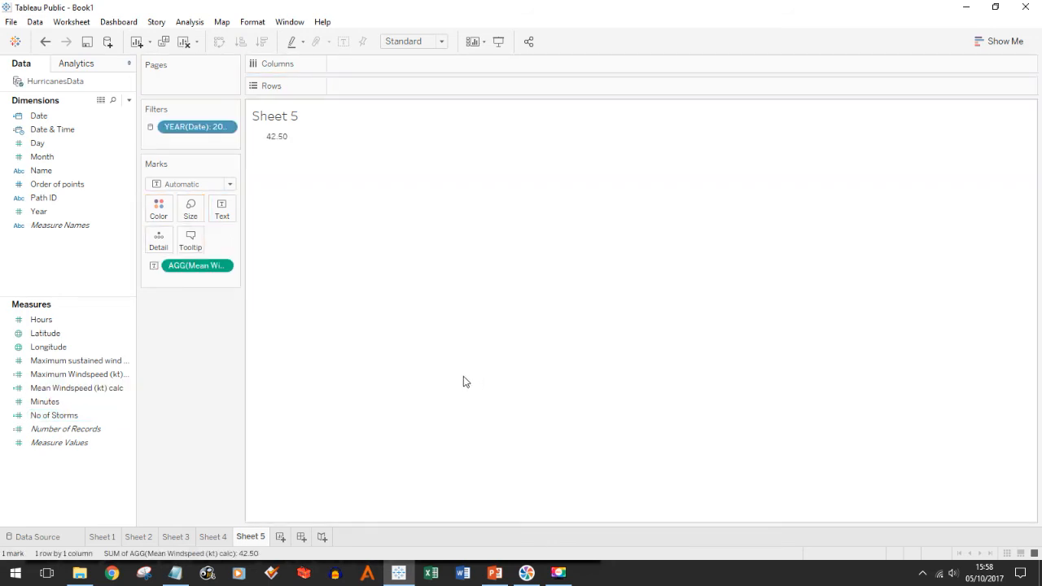
left_click(280, 537)
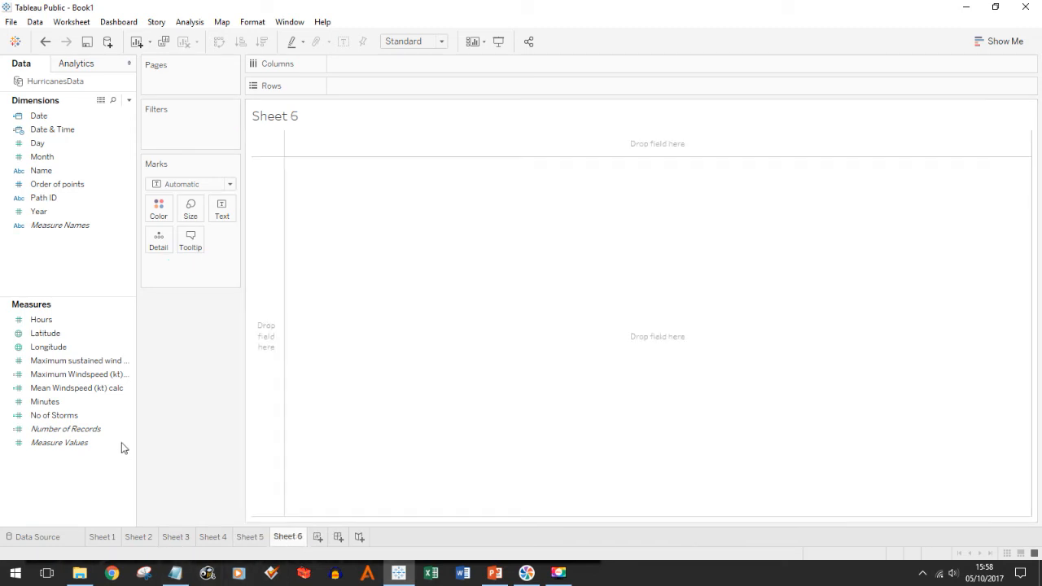
- Switch to Notepad and cut the Av Duration (Days) calculation text out of HurricanesCalculations.txt
left_click(176, 578)
left_click(31, 455)
left_click_drag(31, 455, 3, 374)
key("BackSpace")
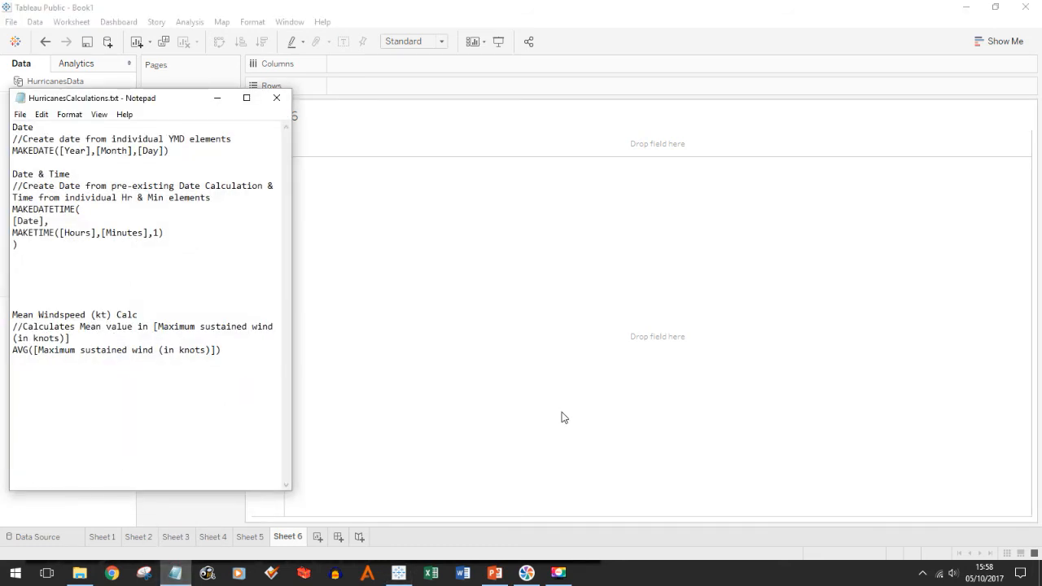
- Switch back to Tableau Public and paste the copied average duration calculation, title line included, into a new calculated field
left_click(561, 417)
left_click(129, 100)
left_click(107, 111)
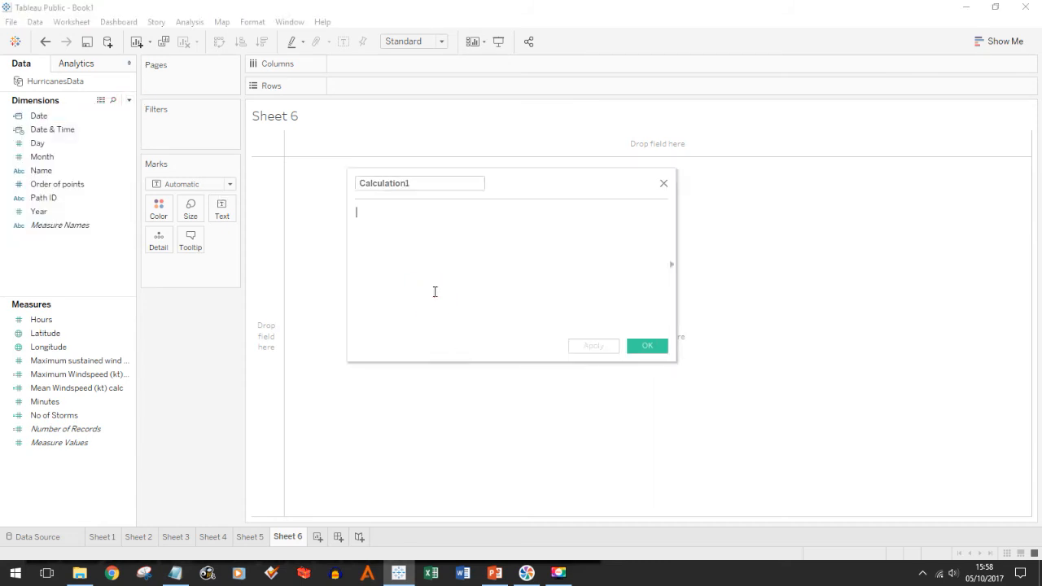
key("ctrl+v")
- Use the formula's title line as the field name Av Duration (Days), save the calculation and show it as a text value on Sheet 6
left_click_drag(477, 209, 305, 204)
key("ctrl+c")
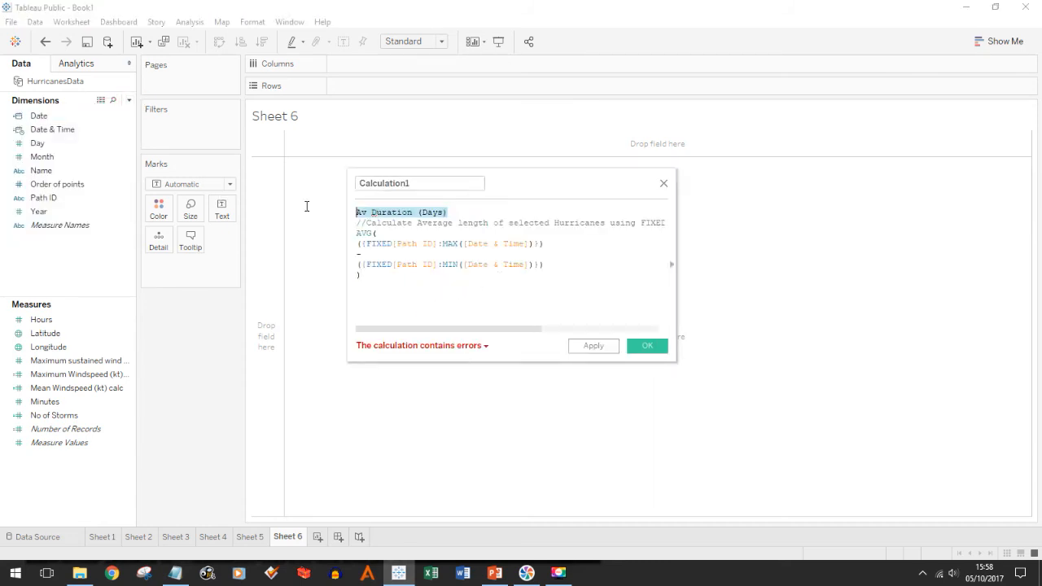
key("BackSpace")
left_click(440, 186)
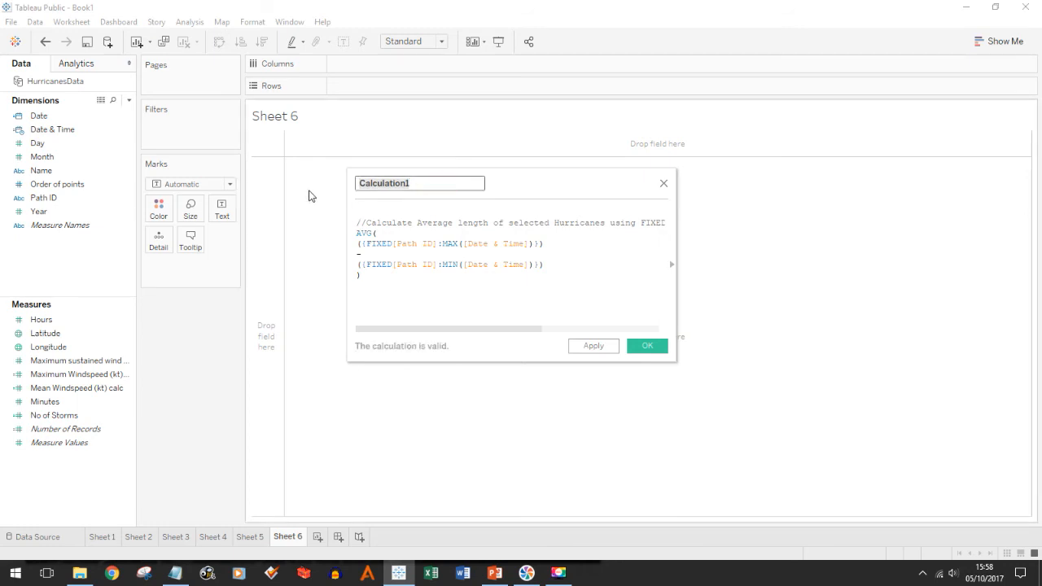
key("ctrl+v")
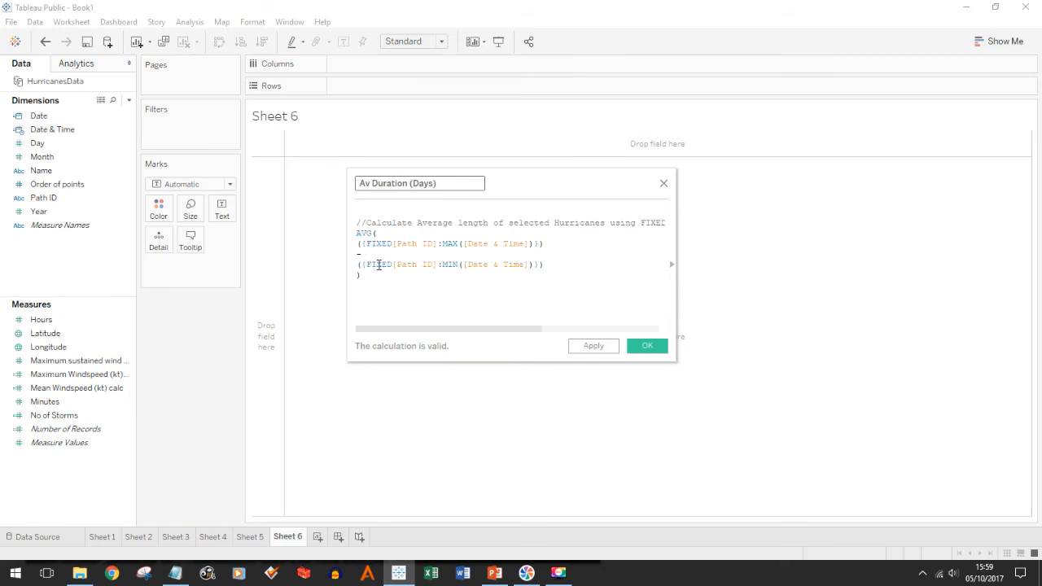
left_click(656, 348)
left_click_drag(63, 320, 444, 356)
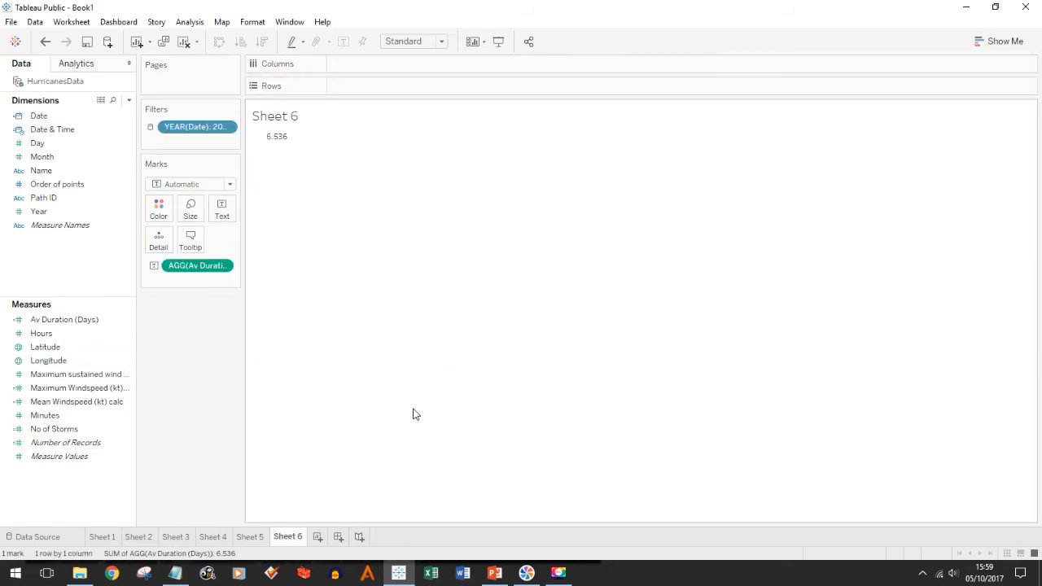
- Add a new dashboard and set its size to Automatic
left_click(338, 537)
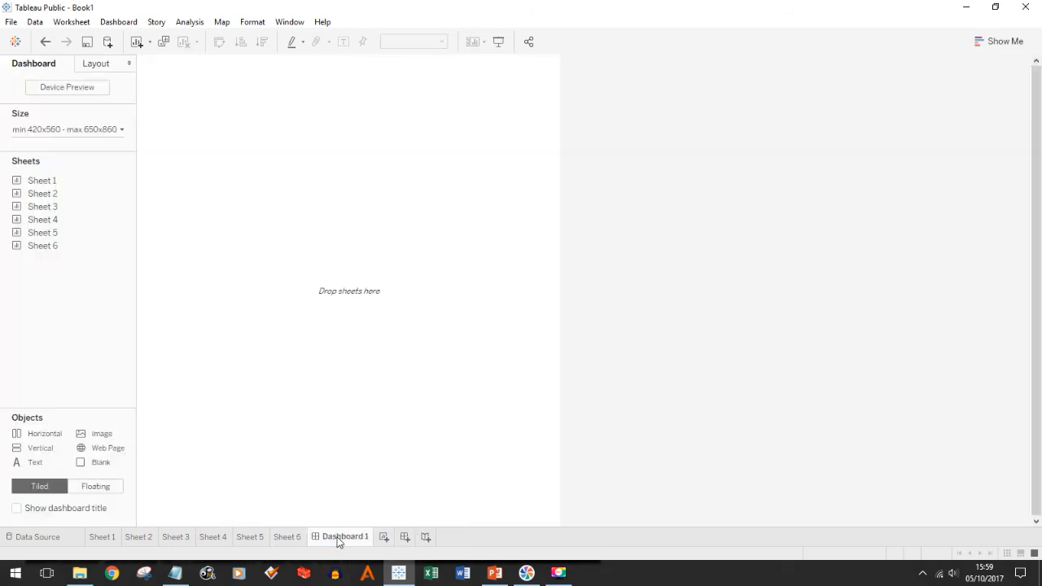
left_click(58, 129)
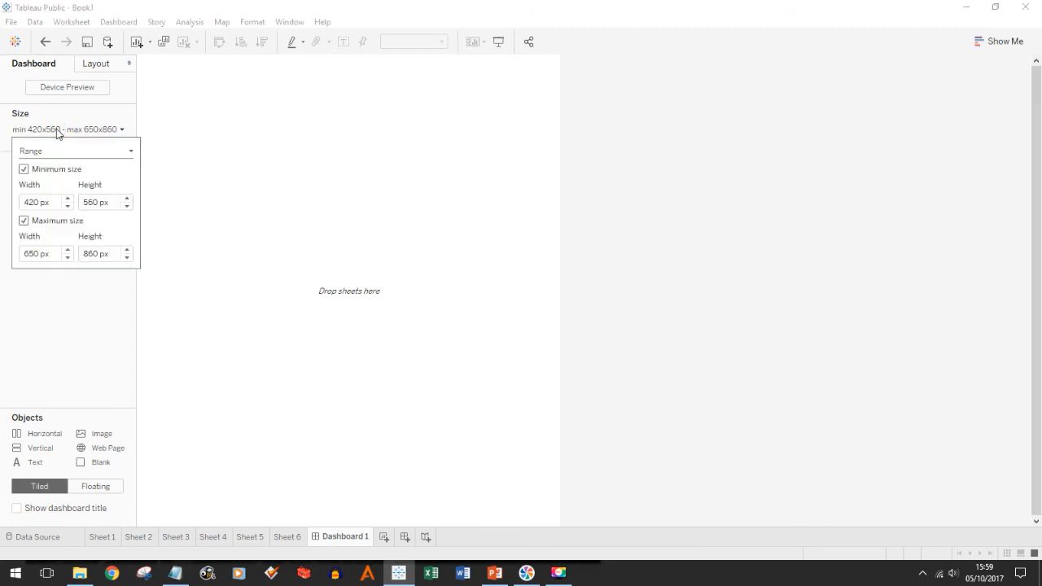
left_click(58, 153)
left_click(56, 177)
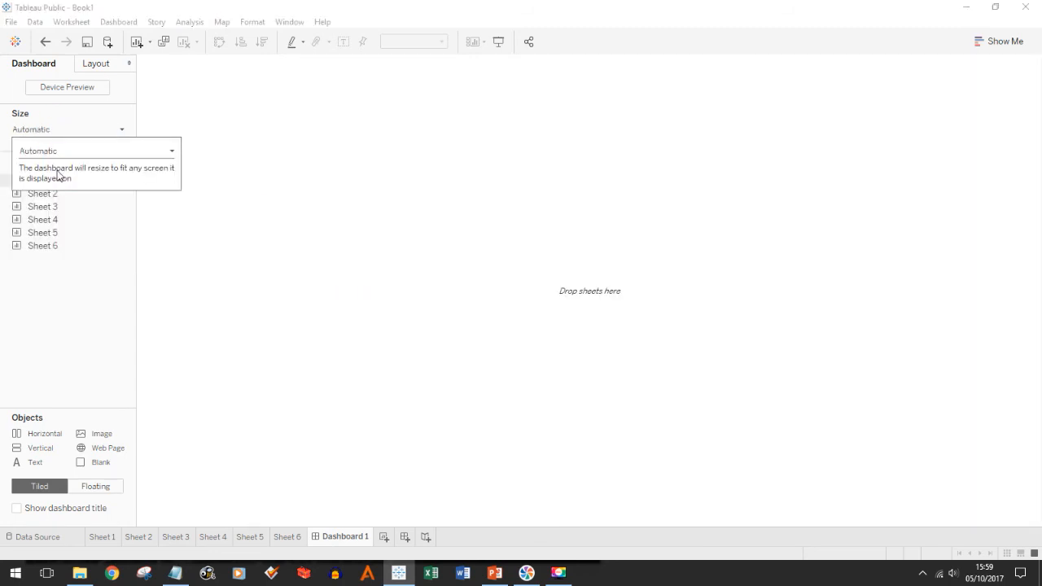
left_click(317, 190)
- Place Sheet 1 on the dashboard with Sheet 2 beneath it, and enlarge the map's share of the height
left_click_drag(310, 193, 312, 193)
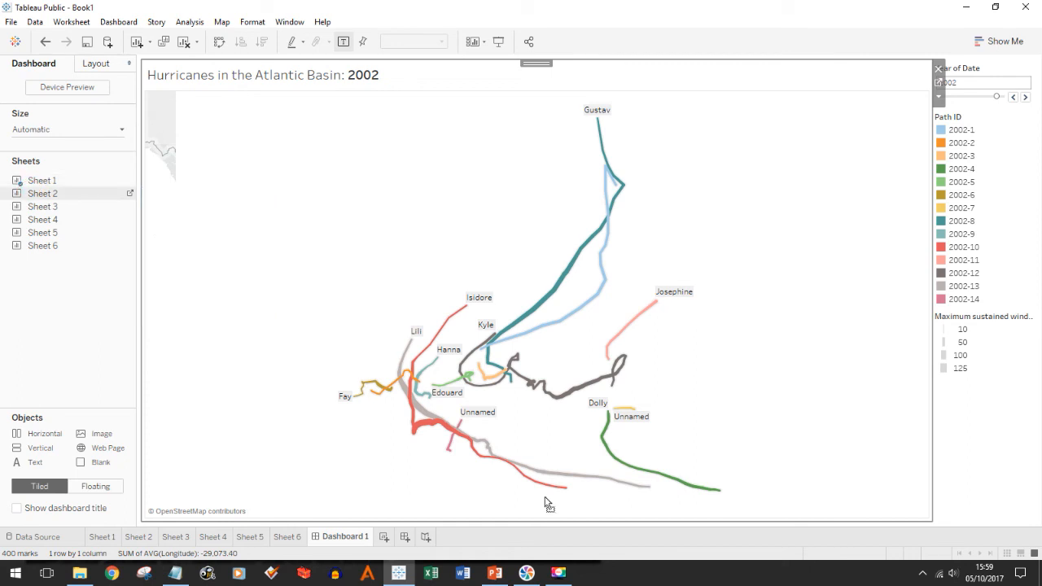
mouse_move(545, 498)
left_mouse_down()
mouse_move(591, 522)
mouse_move(587, 512)
left_mouse_up()
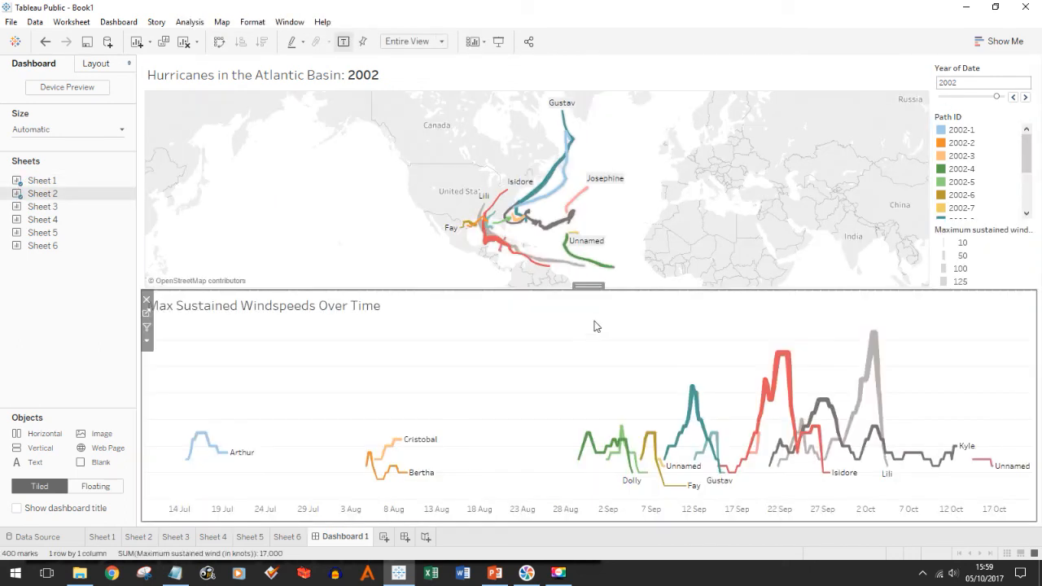
left_click_drag(610, 290, 615, 355)
- Remove the Path ID colour legend and the maximum sustained wind size legend from the dashboard
left_click(994, 156)
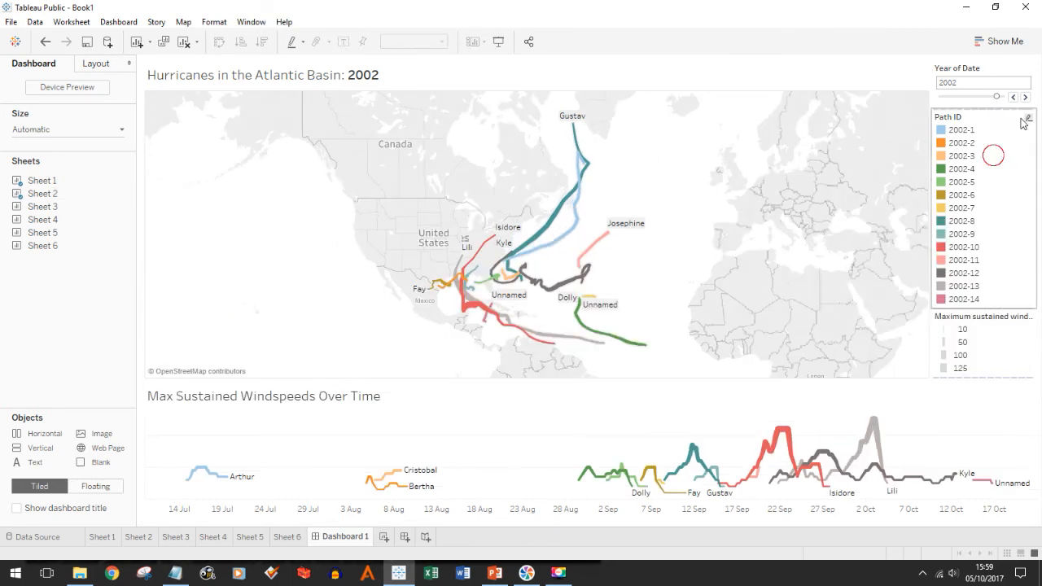
left_click(924, 119)
left_click(997, 137)
left_click(924, 119)
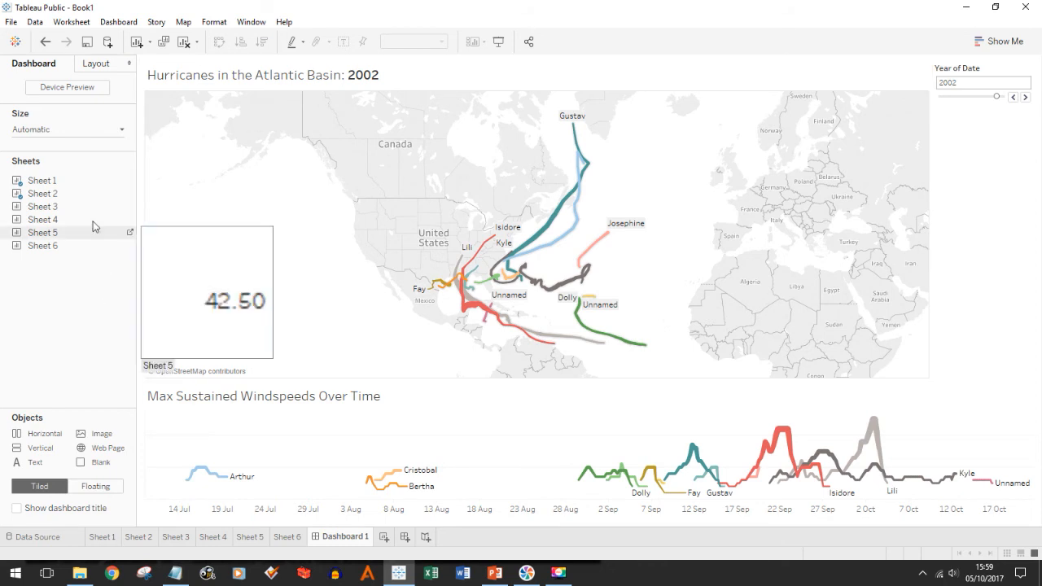
- Place Sheet 3 beneath the Year of Date filter on the dashboard and rename that sheet No Of Storns
mouse_move(34, 210)
left_mouse_down()
mouse_move(617, 204)
mouse_move(1005, 179)
mouse_move(1001, 169)
left_mouse_up()
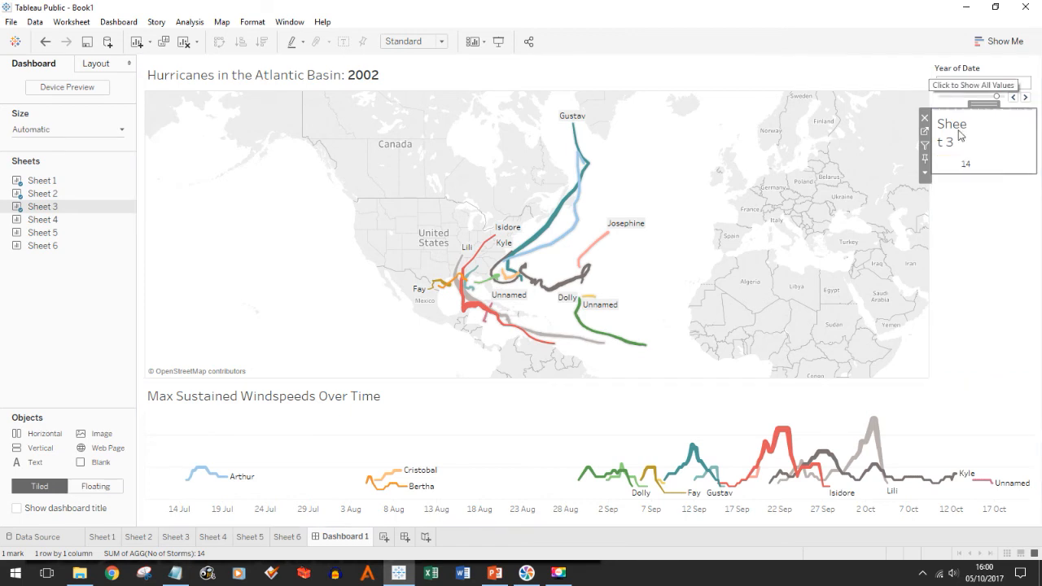
double_click(176, 538)
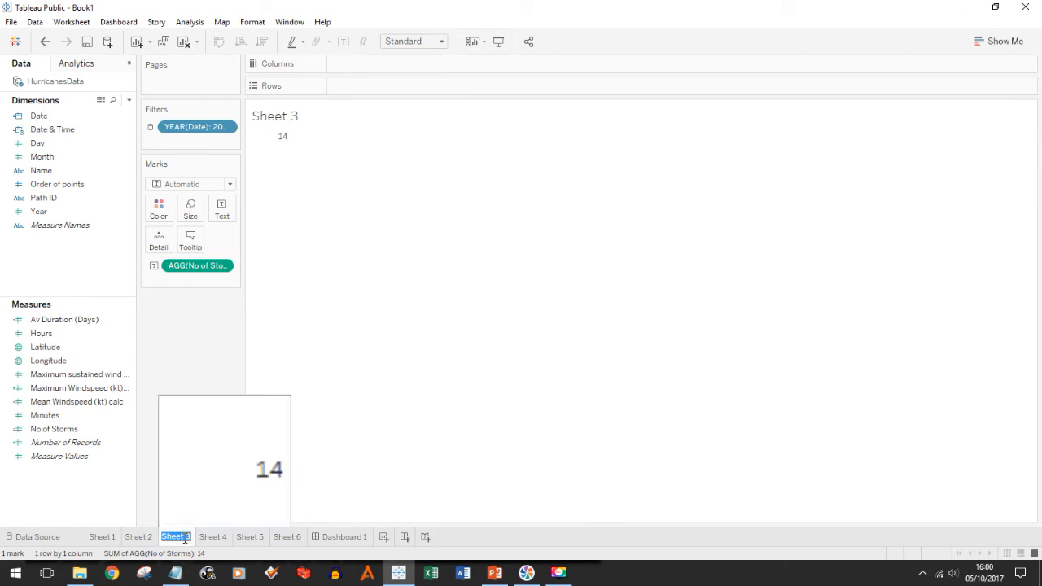
type("No Of Storms")
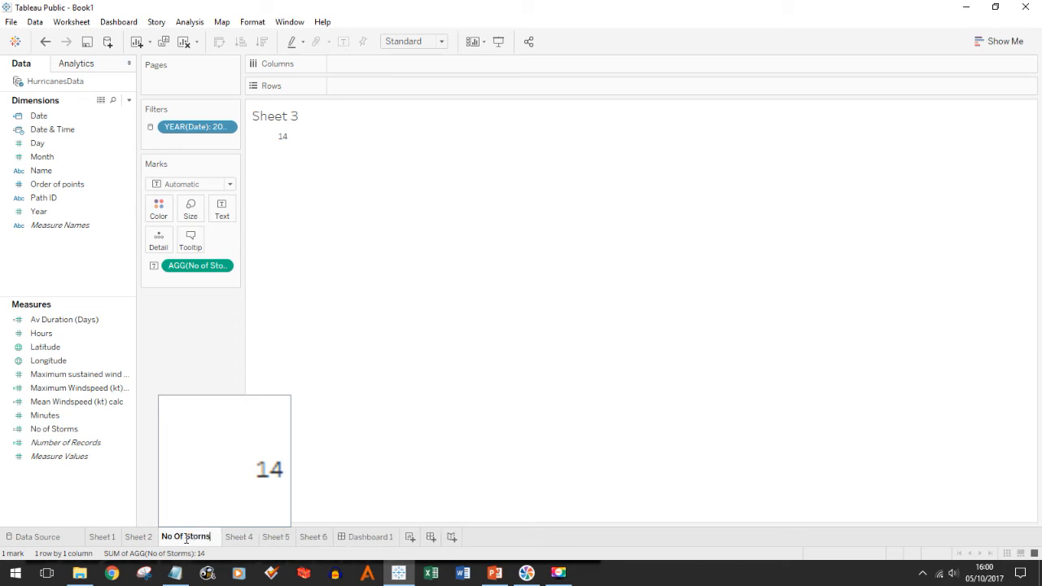
key("Return")
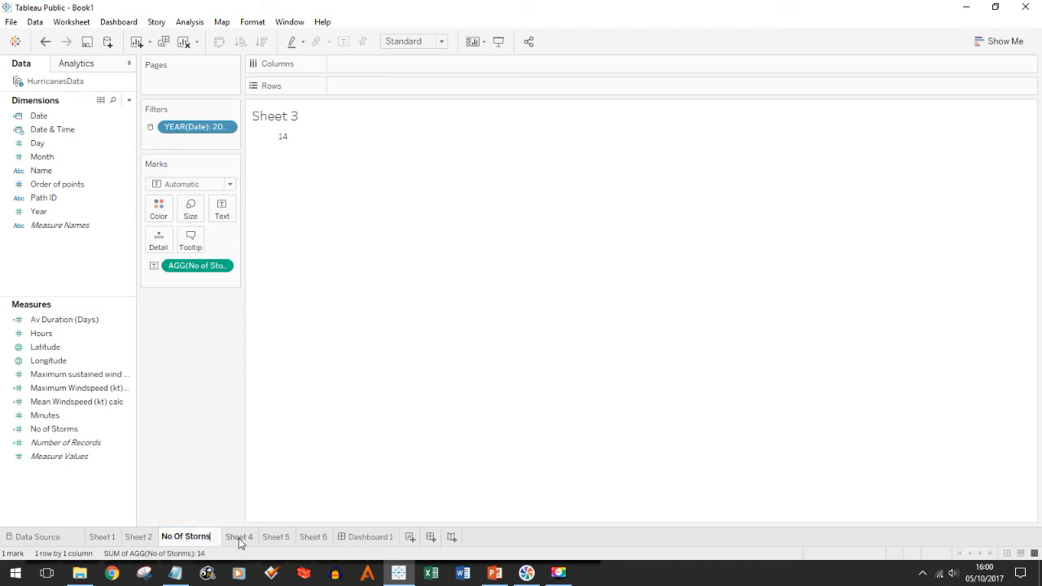
- Rename Sheet 4 as Max Windspeed and Sheet 5 as Mean Windspeed
double_click(239, 537)
type("N")
type("ax Windsp")
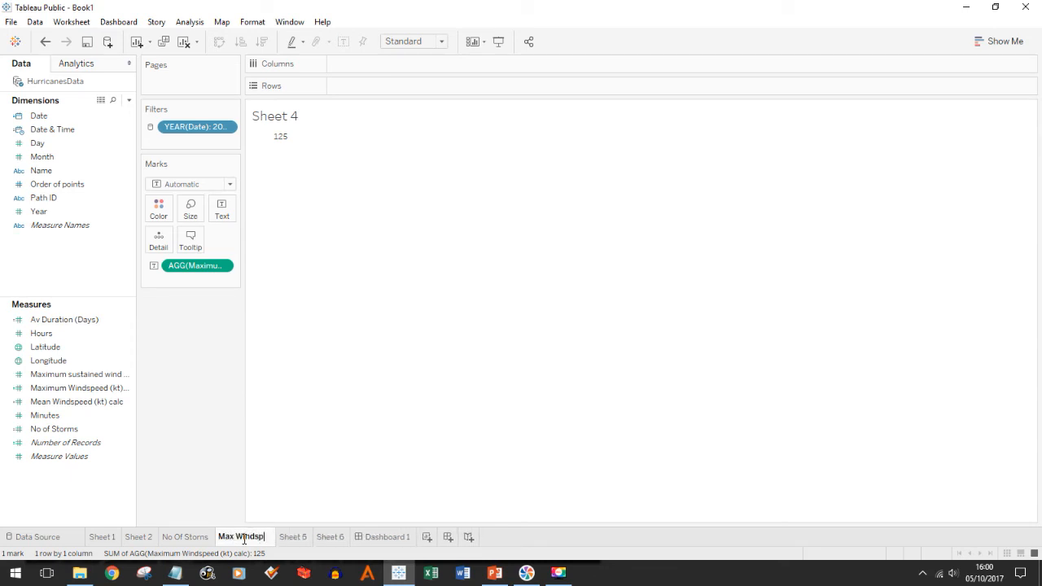
type("eed")
key("Return")
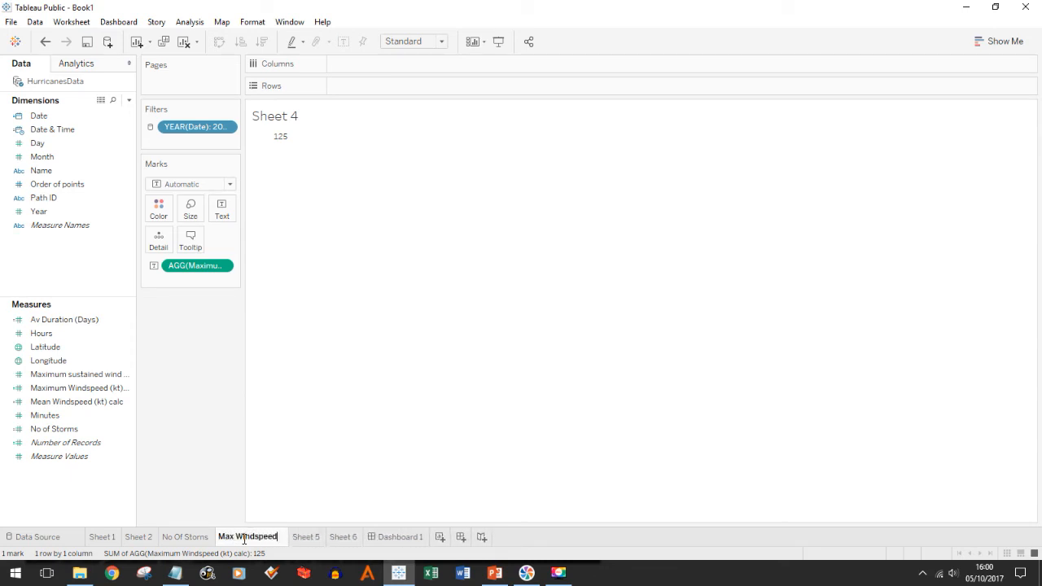
double_click(314, 538)
type("Me")
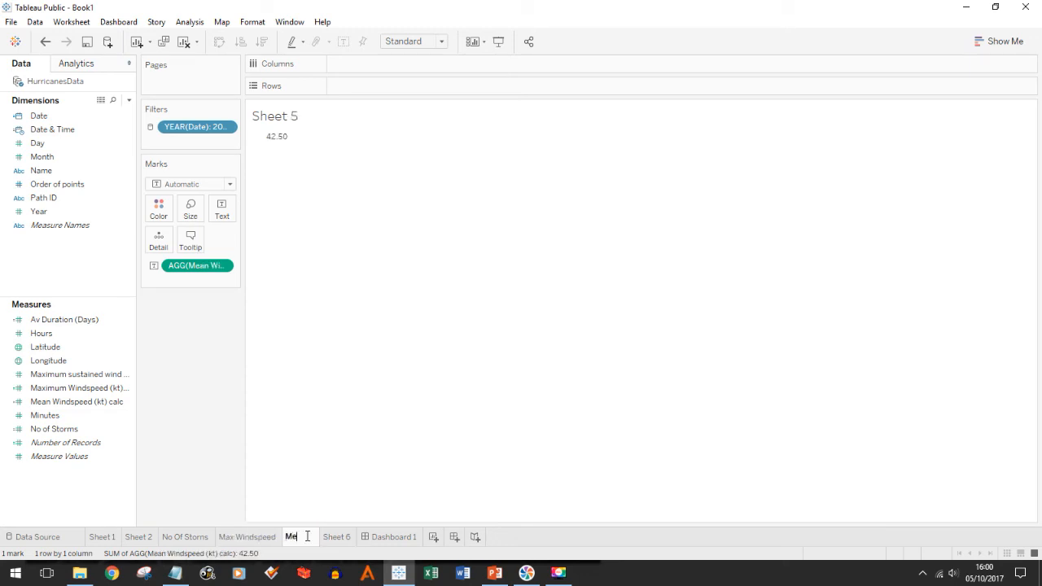
type("an Windspeed")
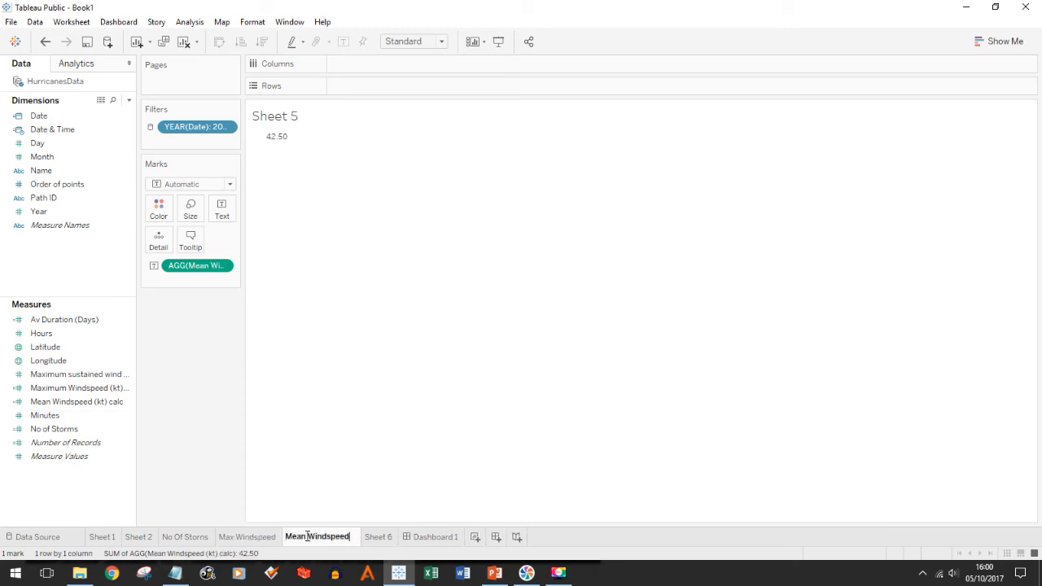
- Rename Sheet 6 as Av Duration (Days)
double_click(380, 537)
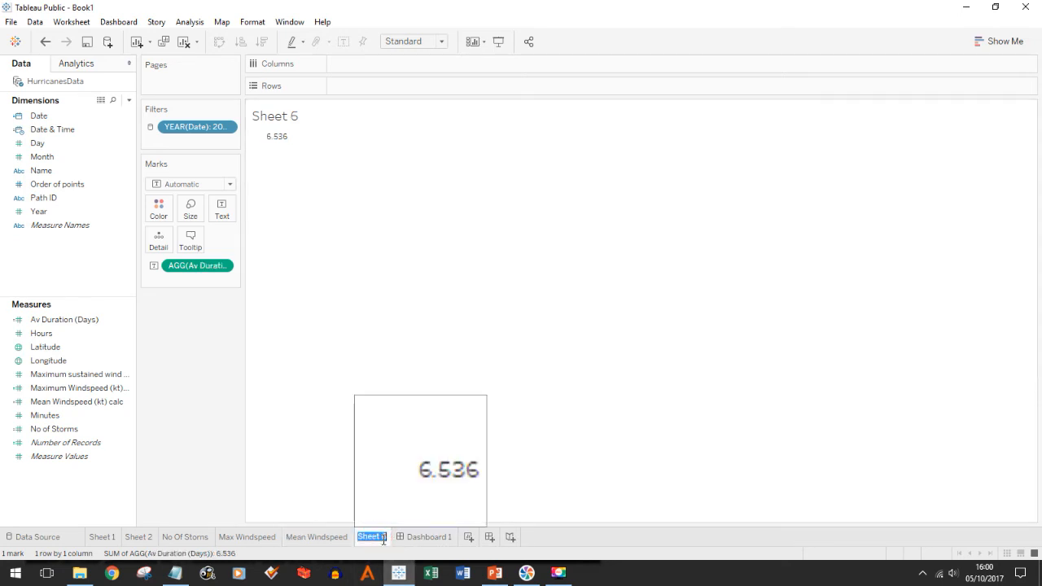
type("Av Duraration")
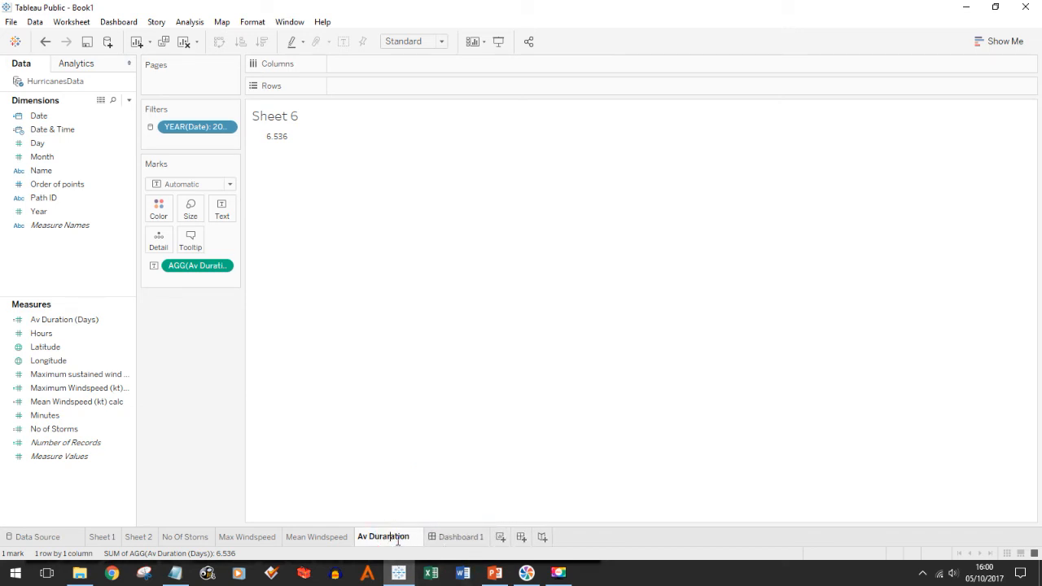
key("Return")
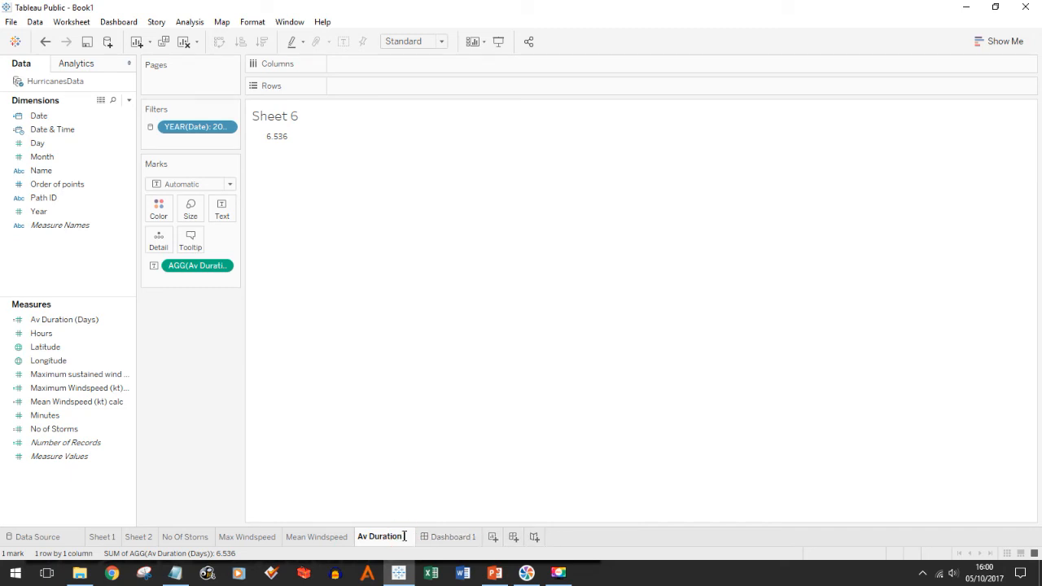
type("()Day")
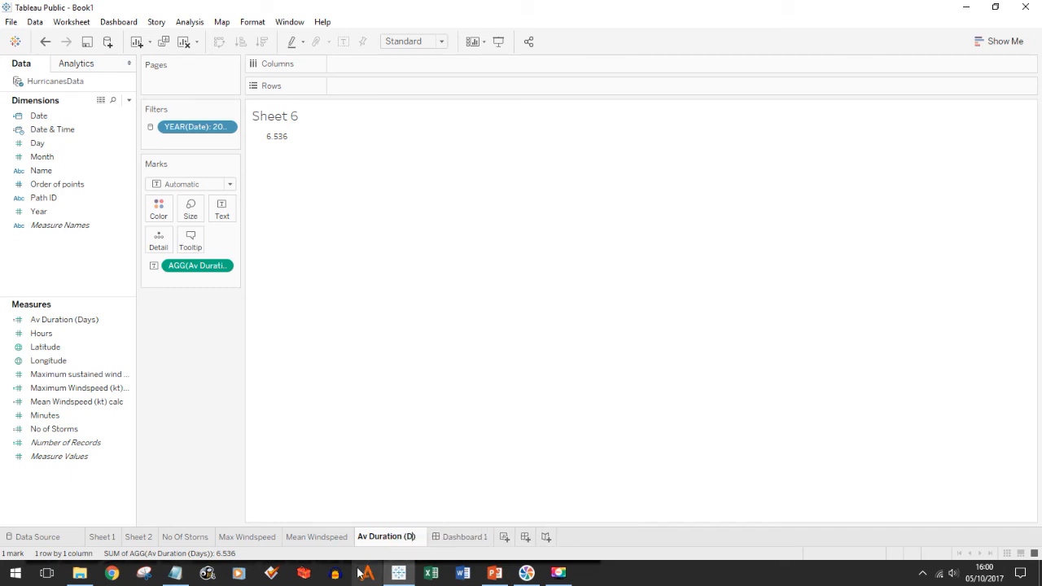
type("s")
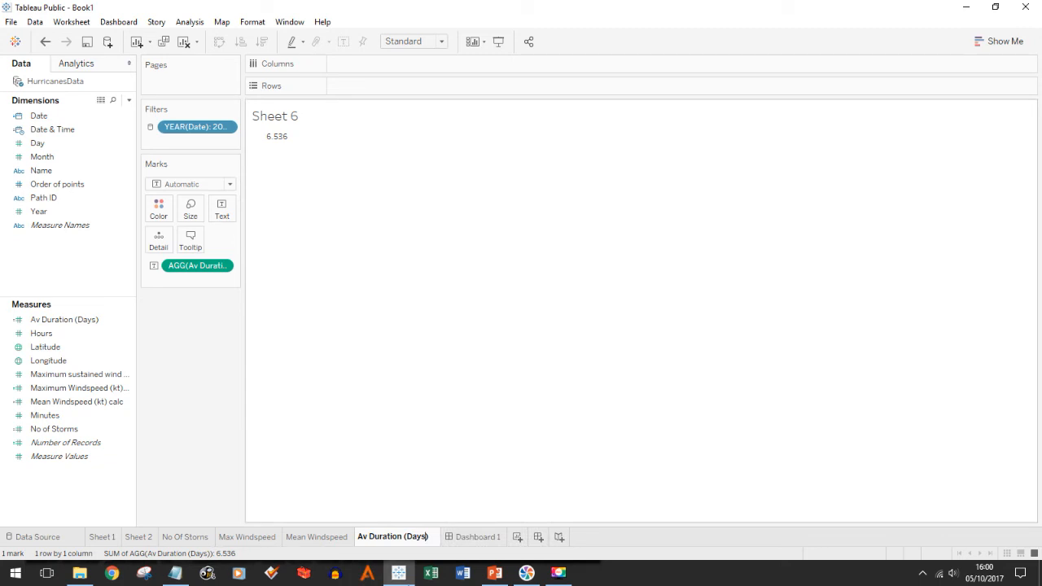
- Stack the Max Windspeed, Mean Windspeed and Av Duration (Days) sheets beneath the storm count on Dashboard 1
left_click(478, 537)
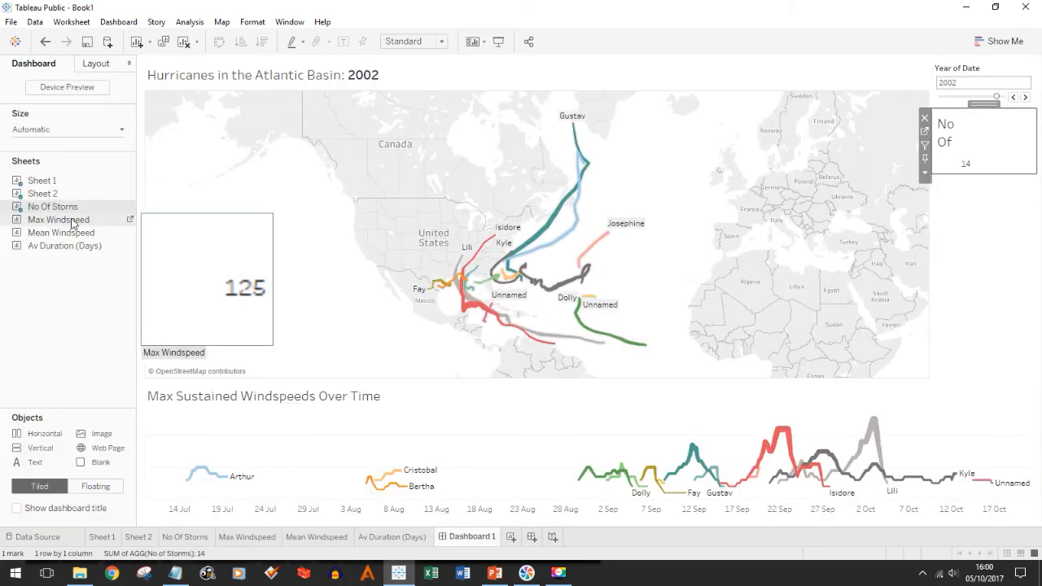
left_click_drag(67, 221, 967, 196)
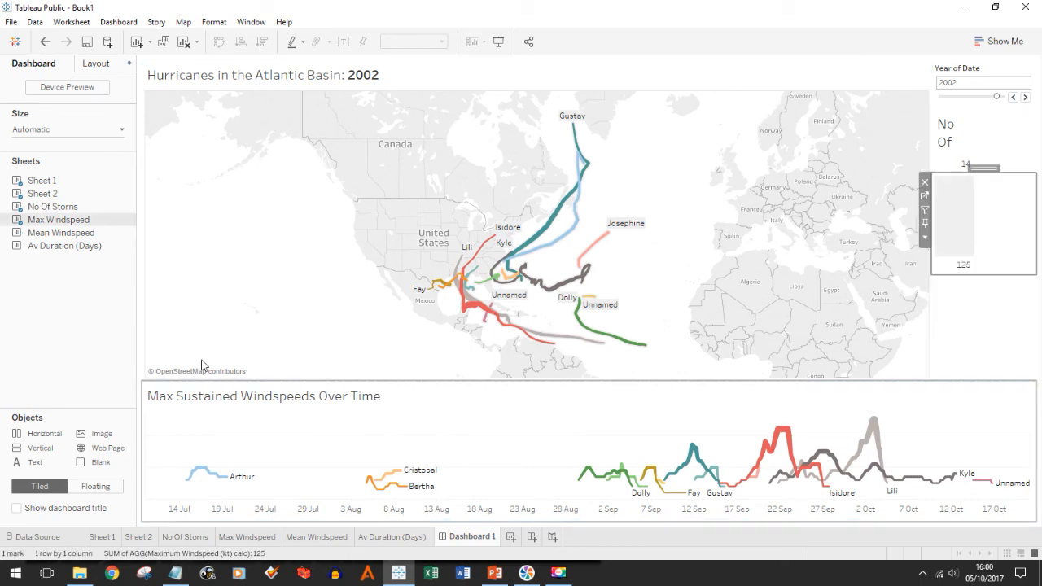
left_click_drag(26, 245, 982, 285)
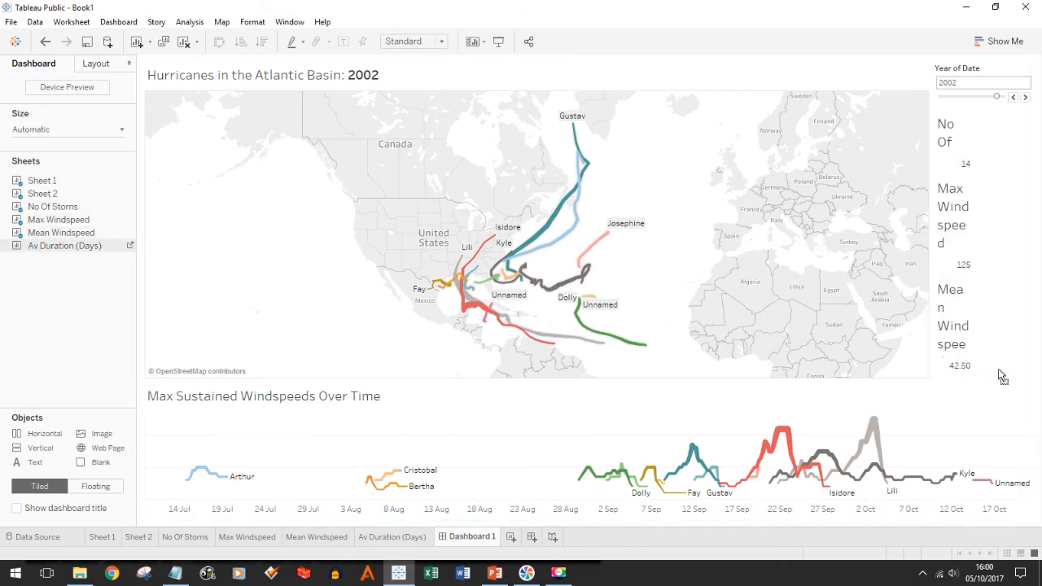
left_click_drag(975, 383, 974, 360)
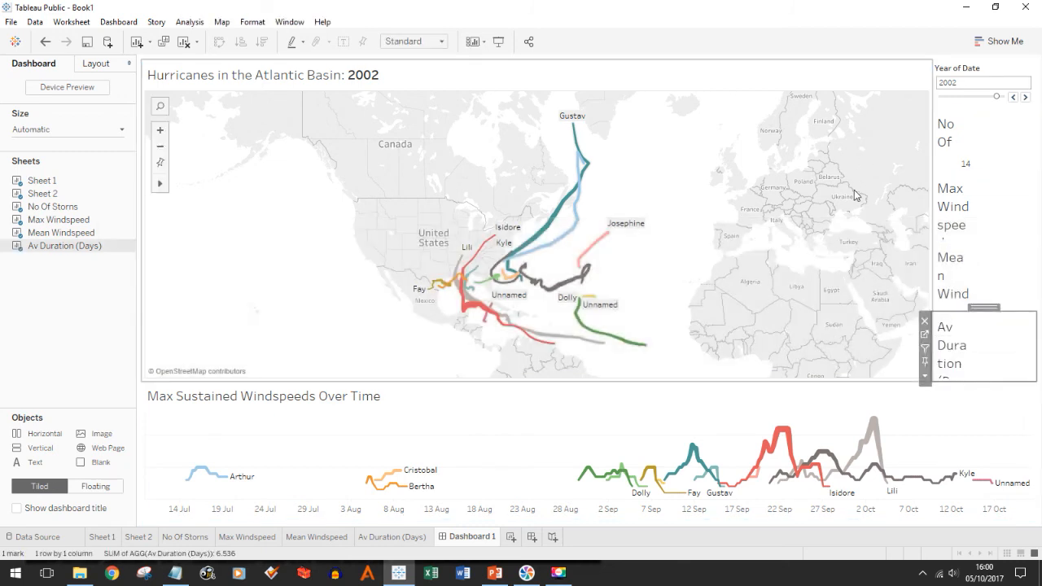
- Set the storm count and Max Windspeed sheets on the dashboard to Fit Width
left_click(1011, 121)
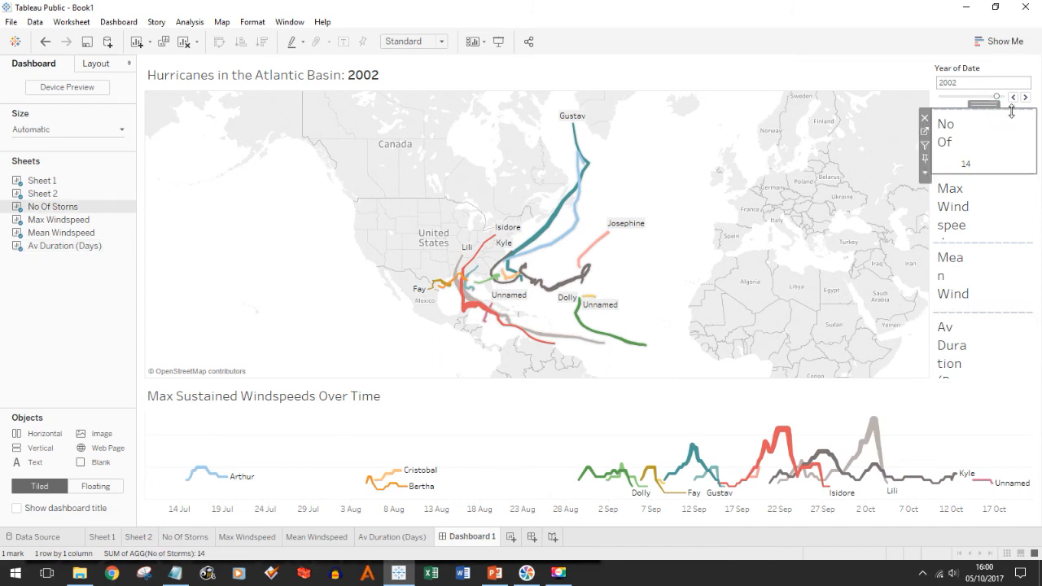
left_click(925, 174)
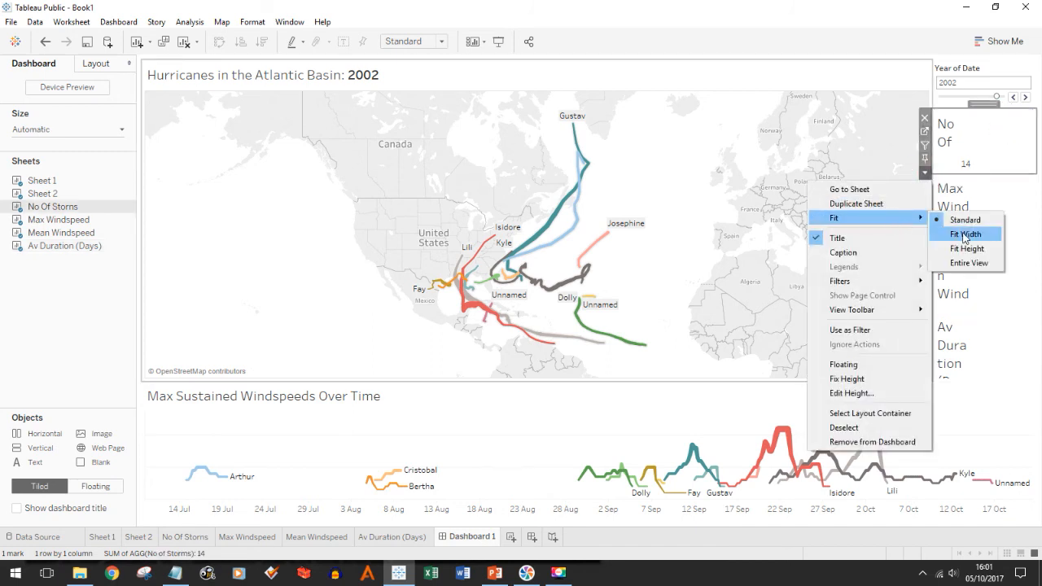
left_click(968, 231)
left_click(1008, 165)
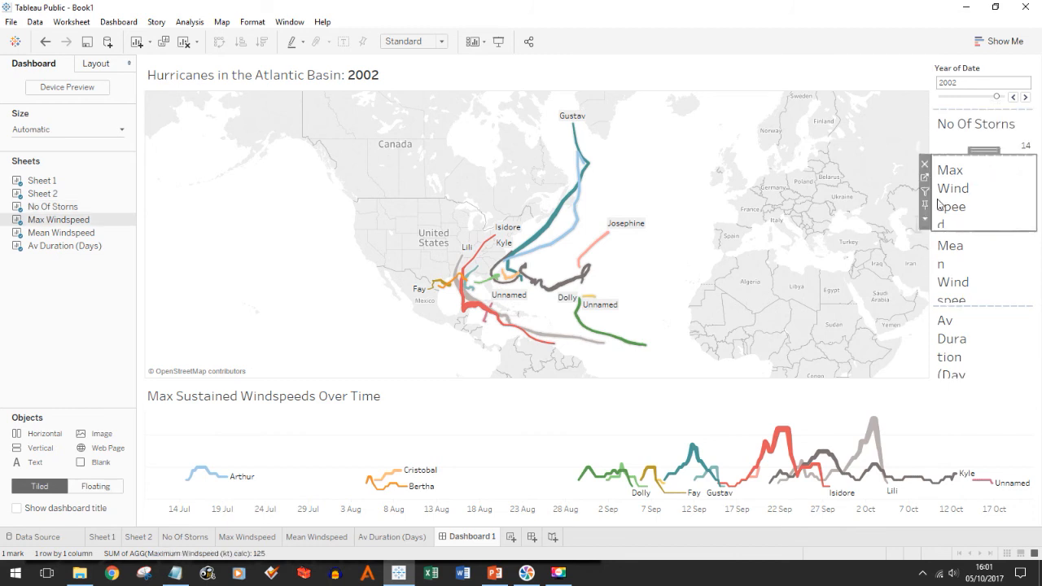
left_click(926, 221)
mouse_move(892, 267)
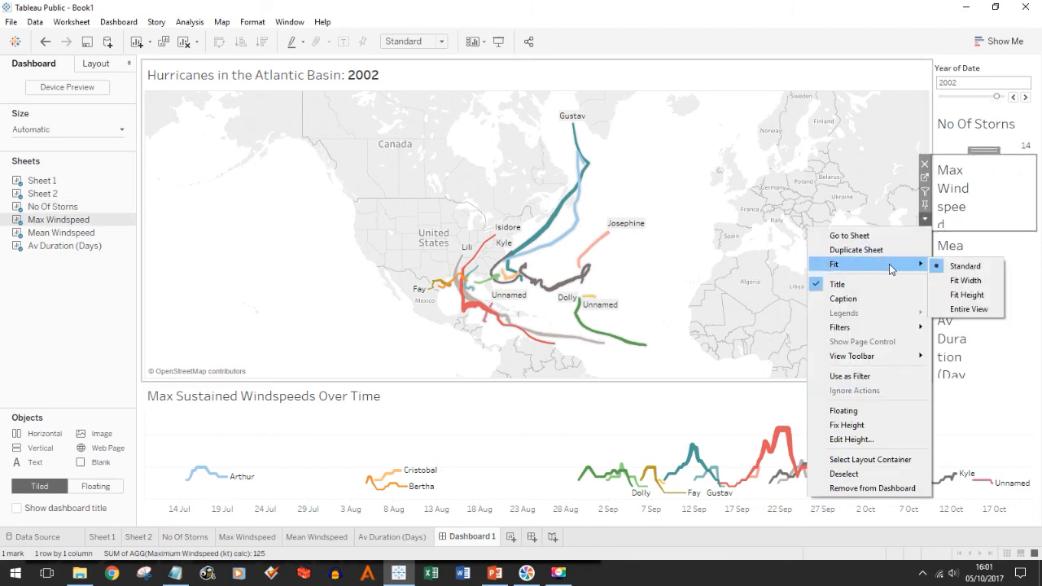
left_click(968, 294)
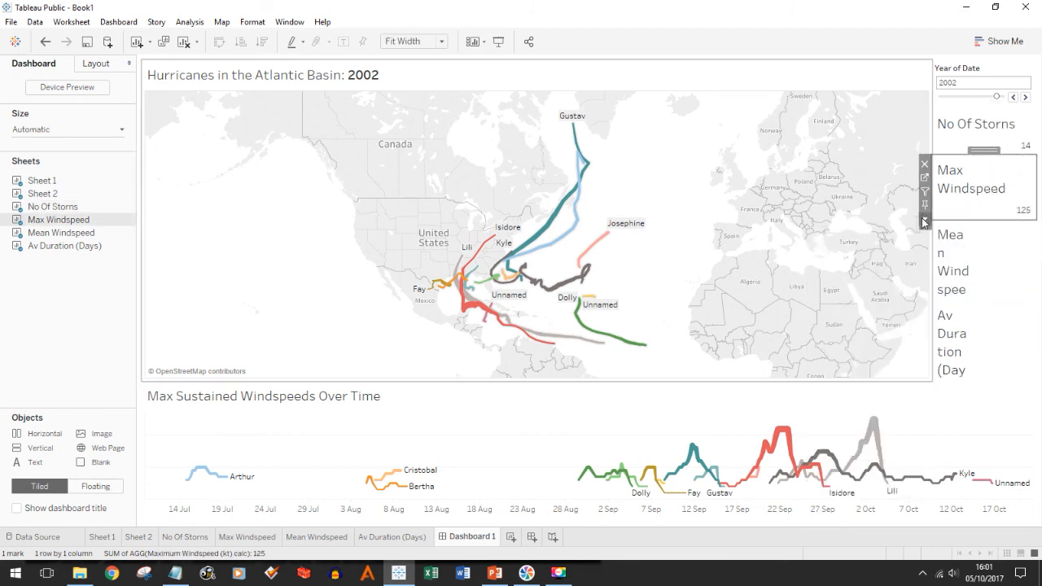
- Set the Mean Windspeed and Av Duration (Days) sheets on the dashboard to Fit Width
left_click(1022, 280)
left_click(925, 283)
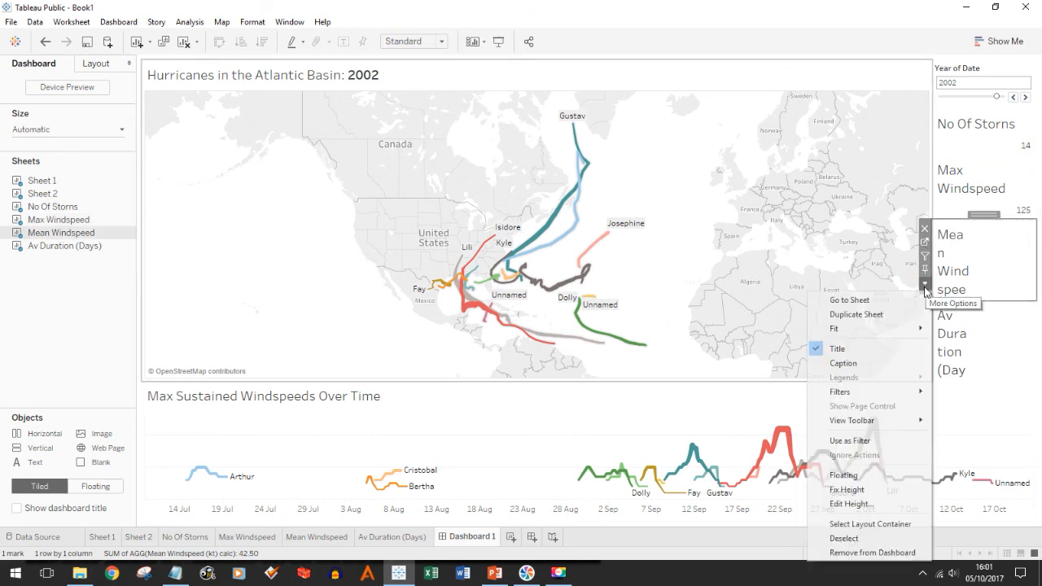
mouse_move(868, 330)
left_click(945, 343)
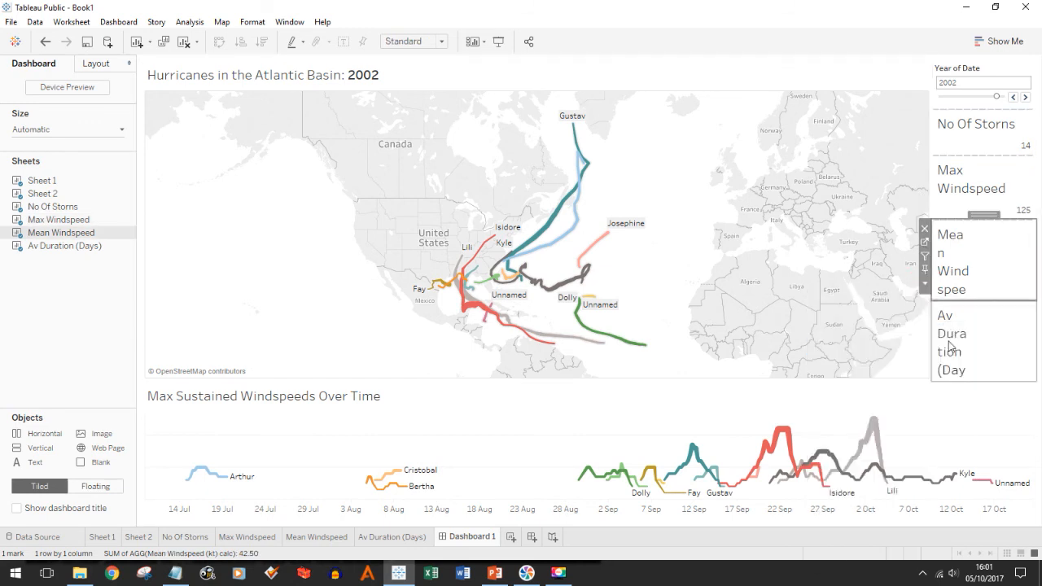
left_click(977, 325)
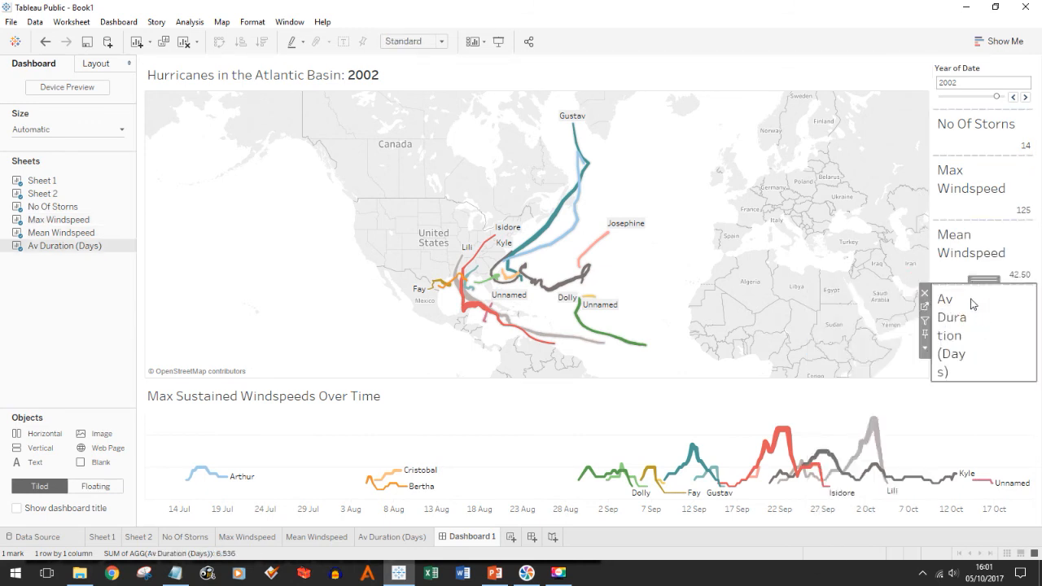
left_click(925, 353)
mouse_move(888, 364)
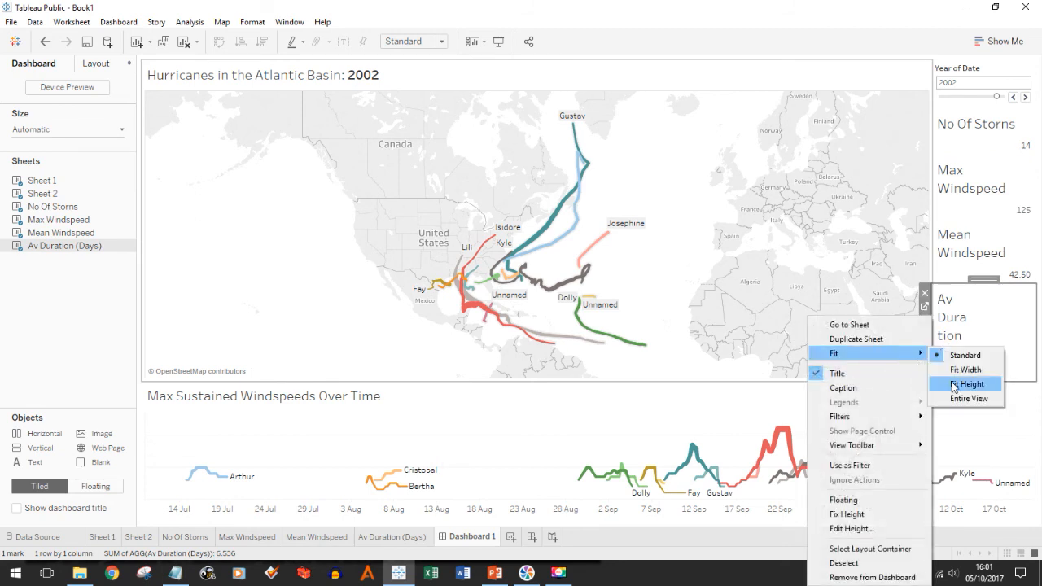
left_click(957, 367)
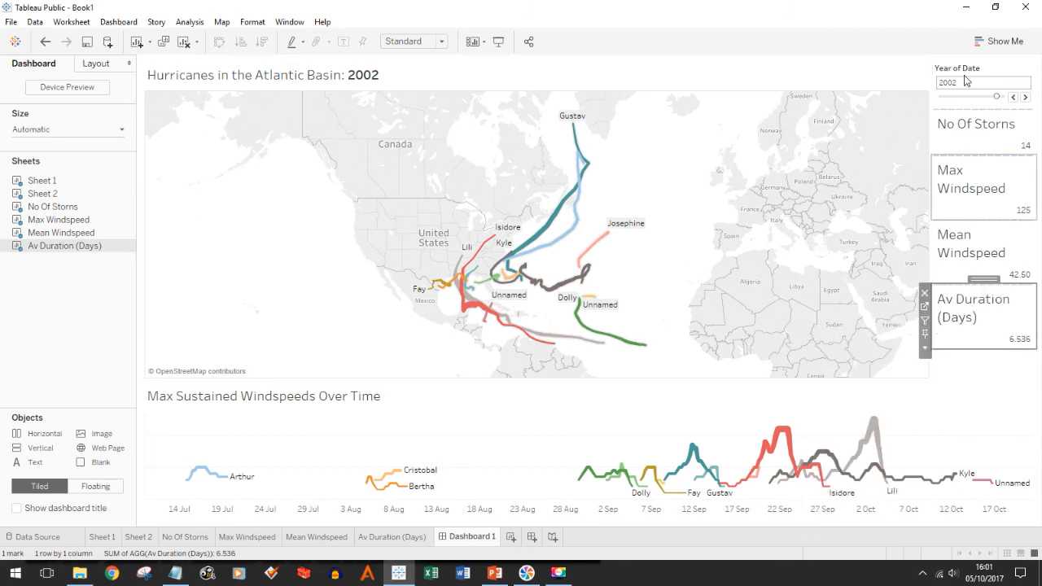
- Format the No Of Storms value on the dashboard with a pane font size of 14
left_click(983, 143)
right_click(985, 148)
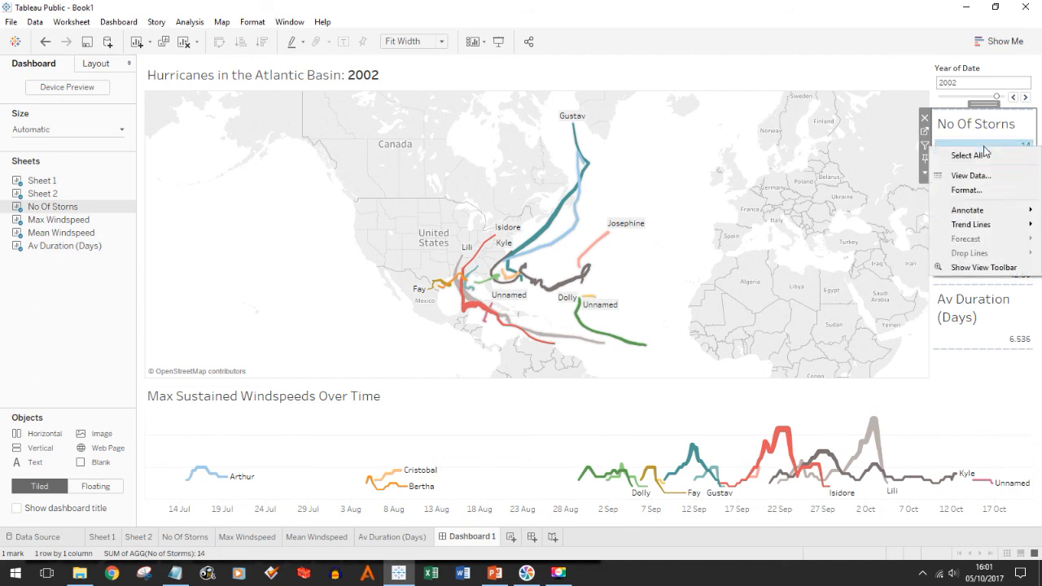
left_click(976, 192)
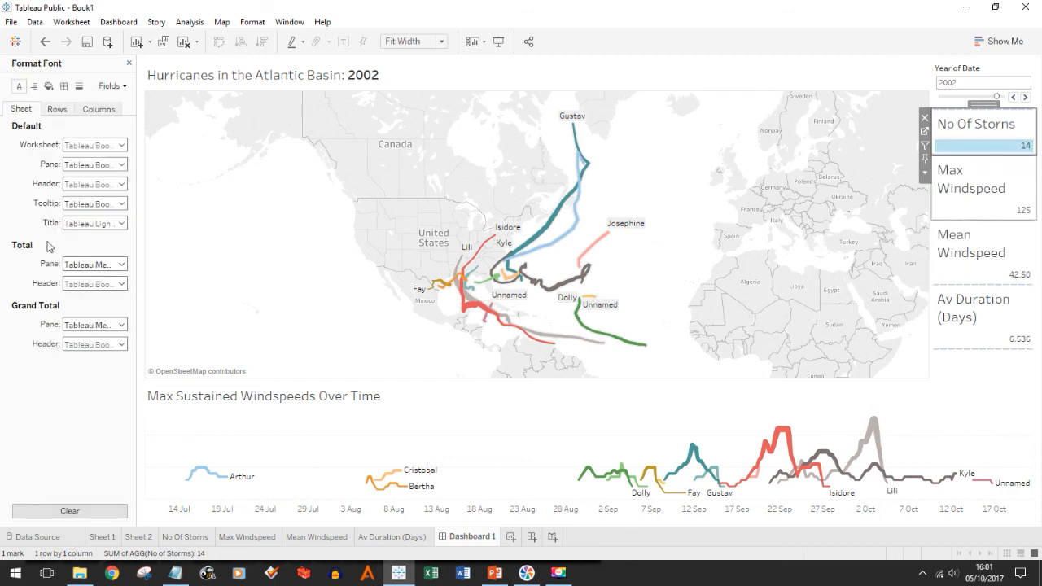
left_click(86, 164)
left_click(95, 201)
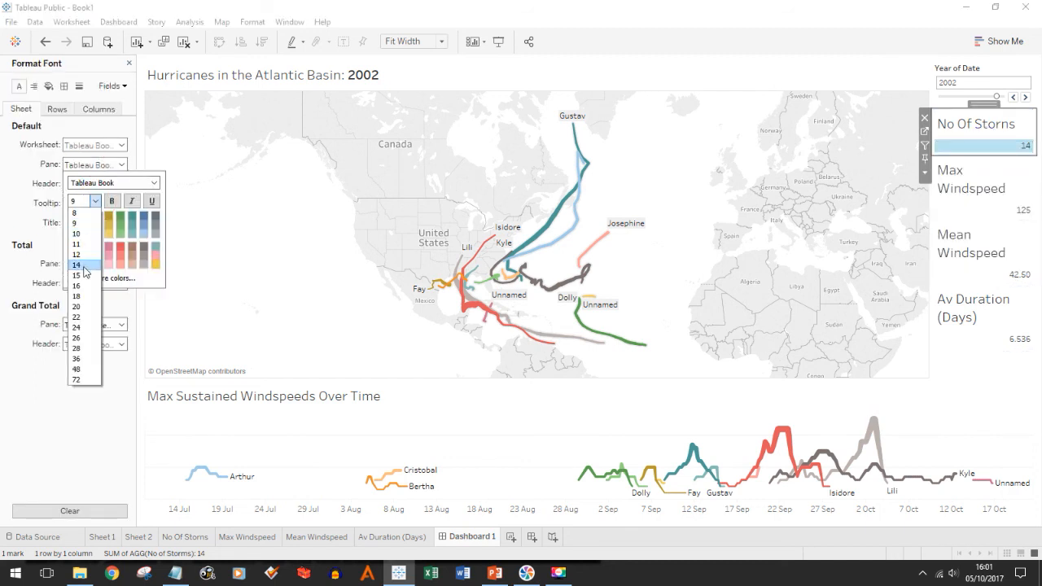
left_click(81, 265)
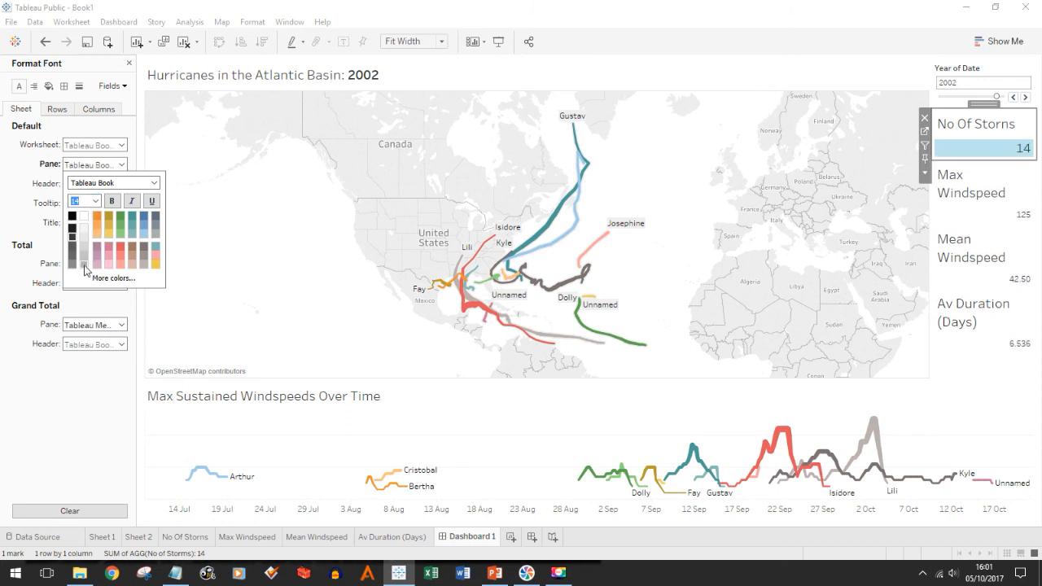
- Center the No Of Storms value horizontally in its pane and close the formatting options
left_click(33, 85)
left_click(75, 145)
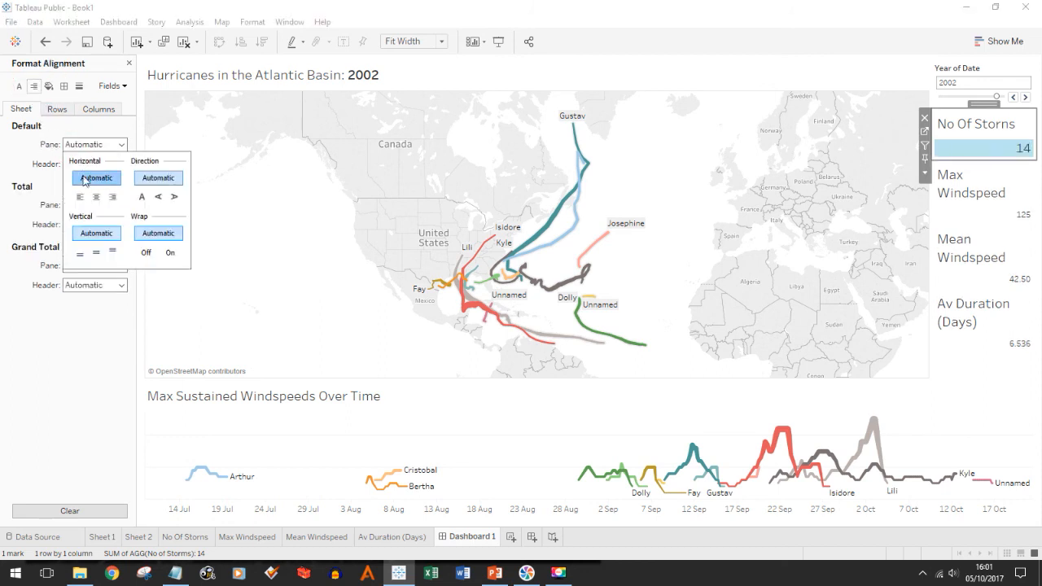
left_click(95, 198)
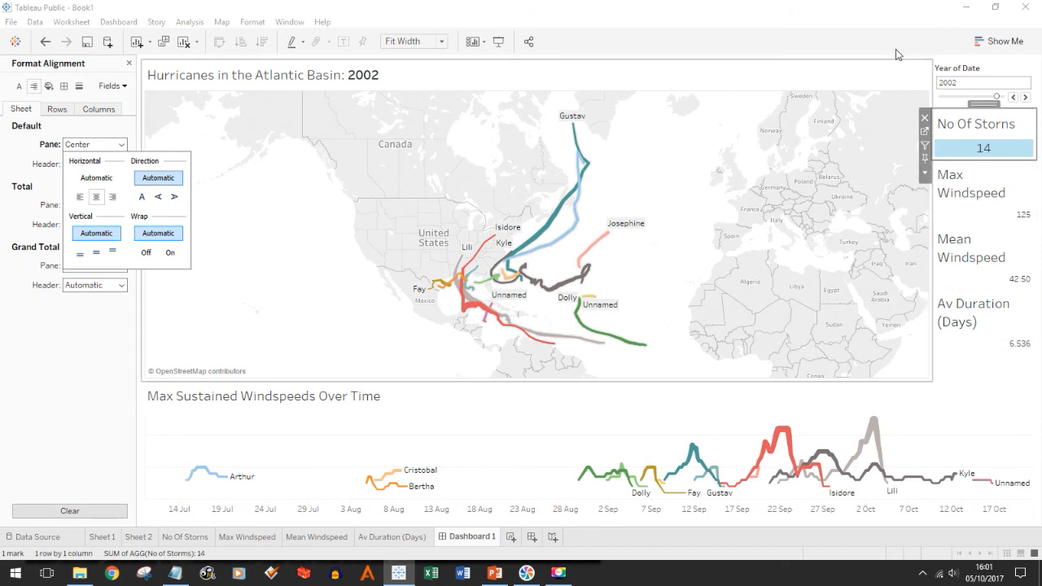
left_click(677, 4)
left_click(128, 63)
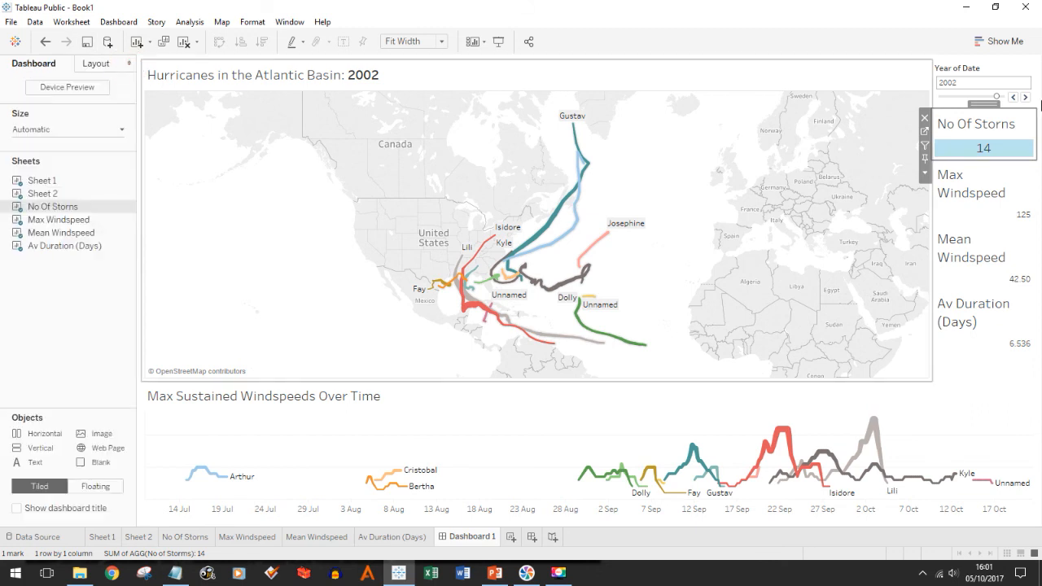
- Step the Year of Date filter back to earlier years to check the dashboard
left_click(1014, 98)
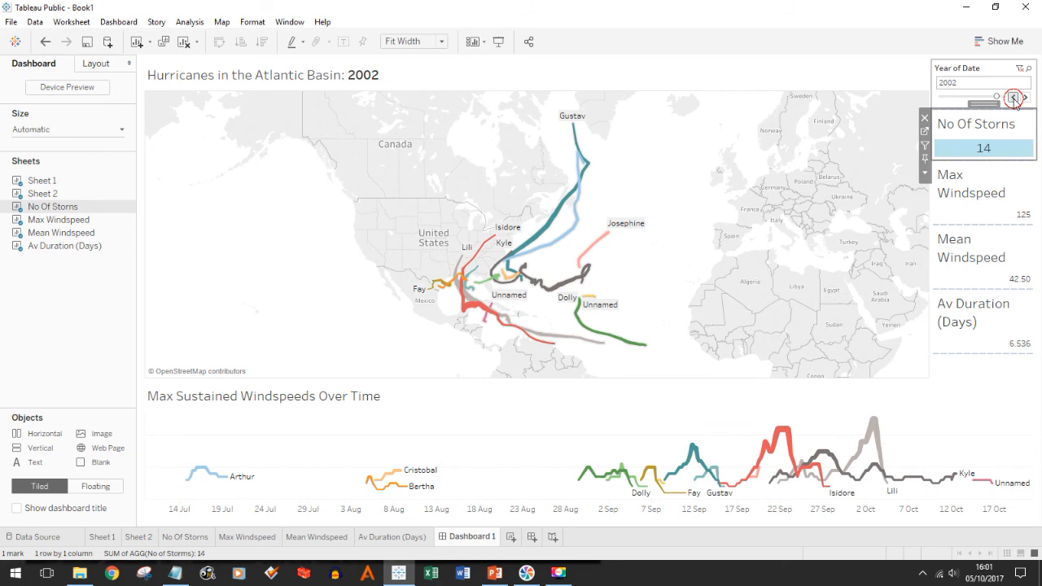
left_click(1014, 98)
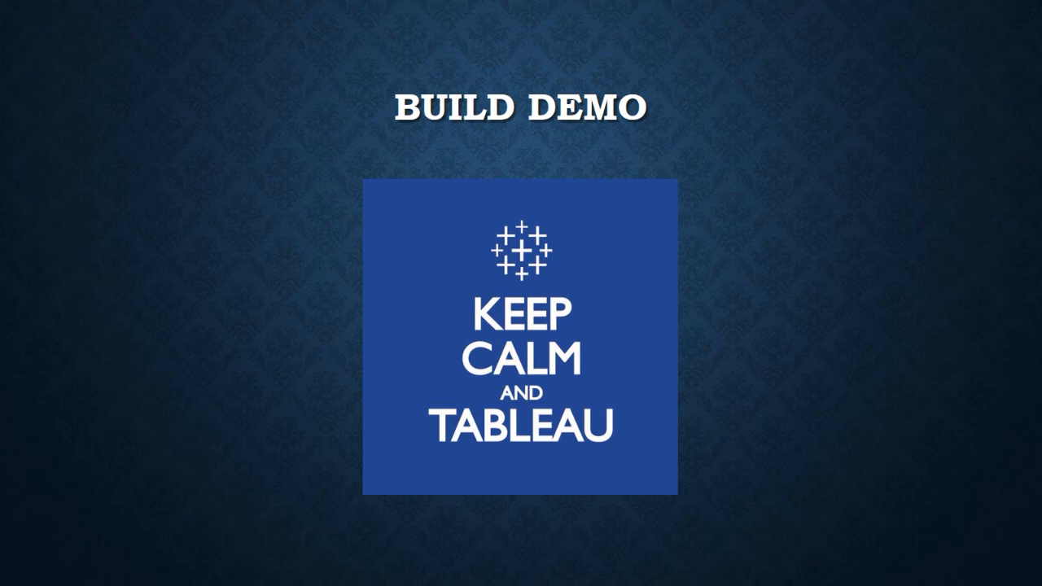
key("Right")
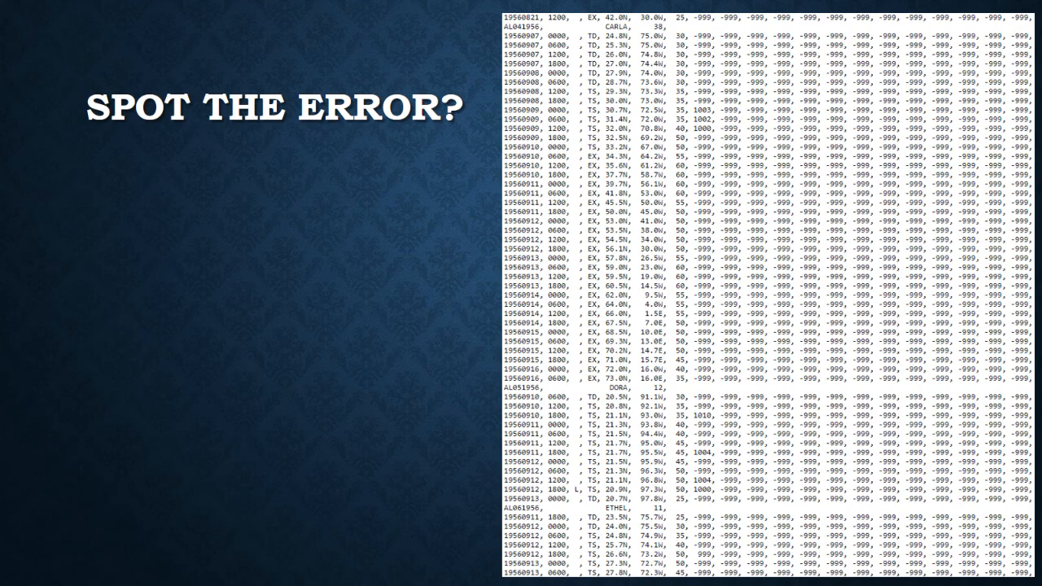
key("Right")
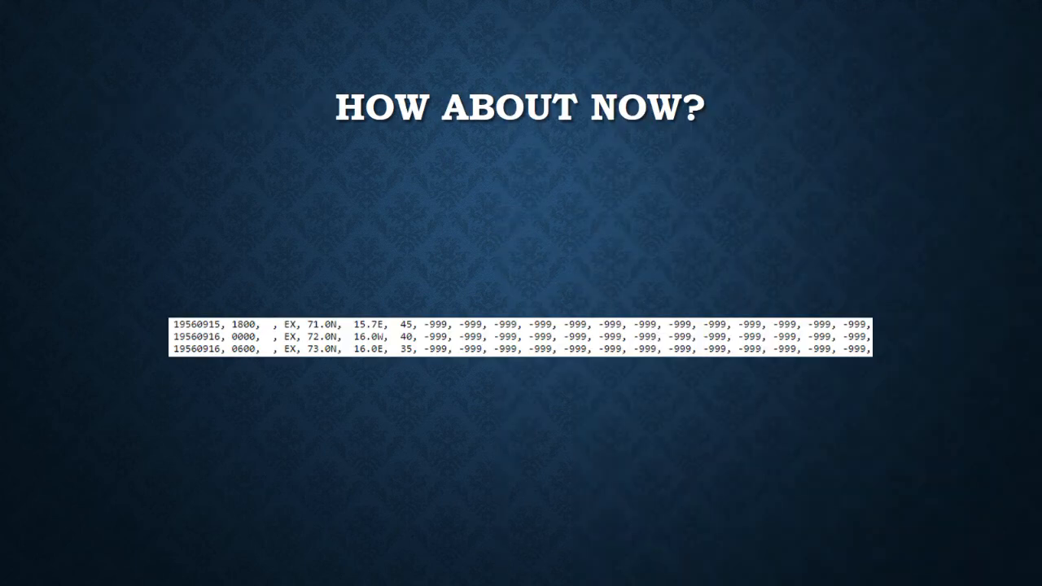